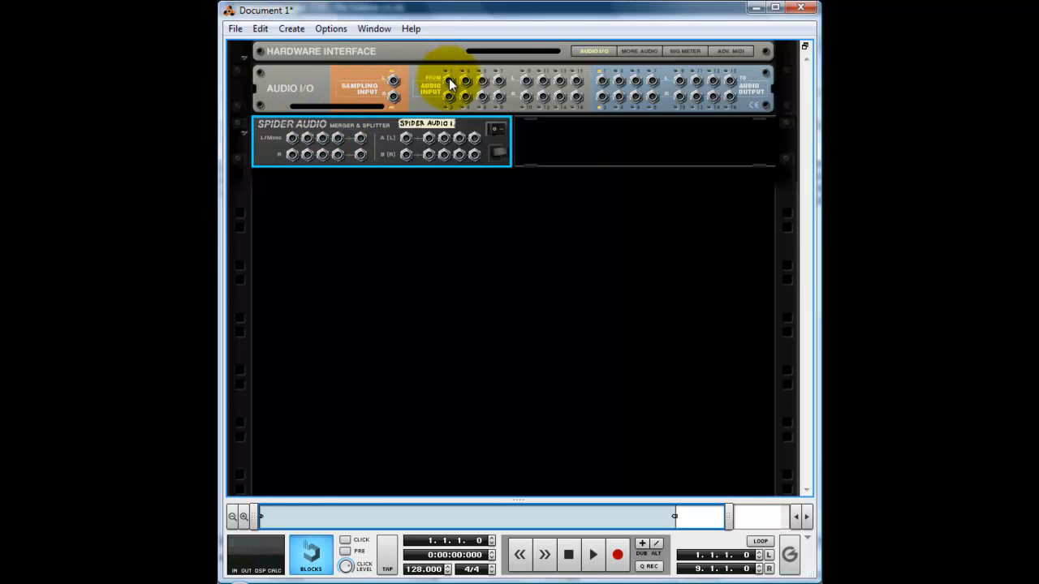
Cable audio inputs 1 and 2 into the Spider Audio merger, and its outputs to the sampling input and audio outputs 1 and 2.
{"action": "left_click_drag", "start_coordinate": [449, 82], "coordinate": [322, 138]}
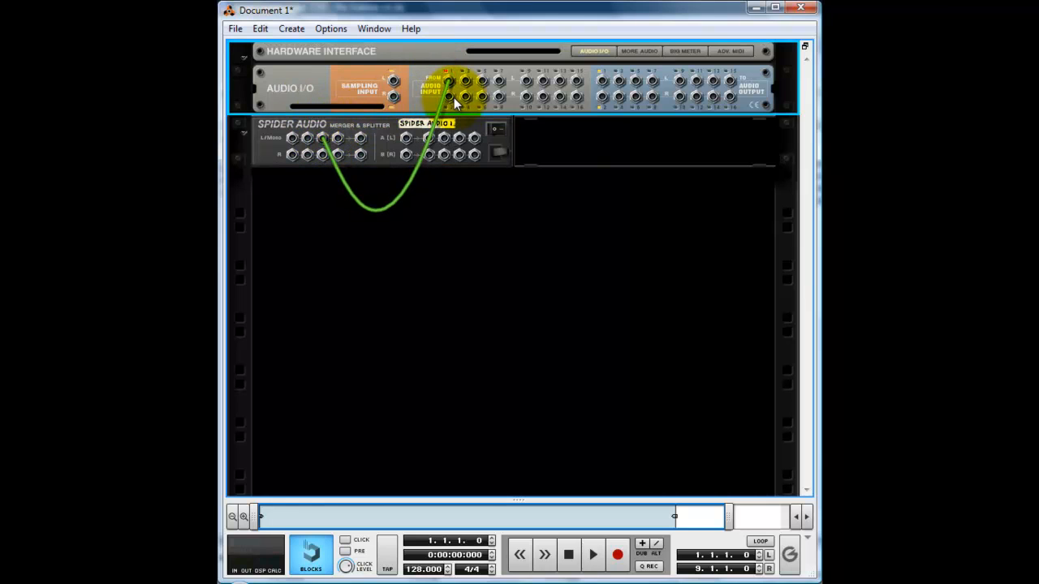
{"action": "left_click_drag", "start_coordinate": [454, 98], "coordinate": [324, 155]}
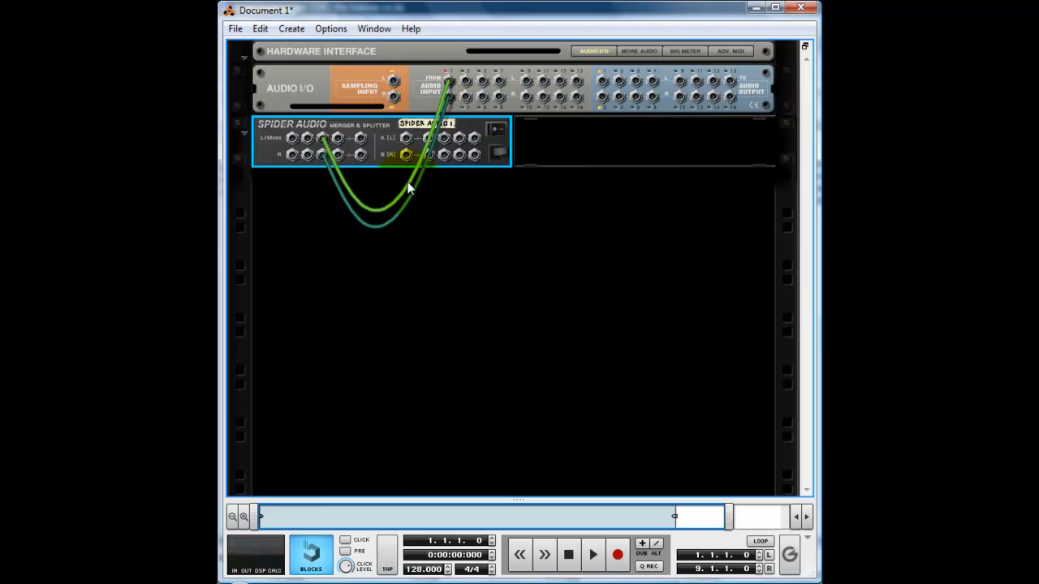
{"action": "left_click_drag", "start_coordinate": [362, 140], "coordinate": [394, 83]}
{"action": "left_click_drag", "start_coordinate": [444, 138], "coordinate": [601, 82]}
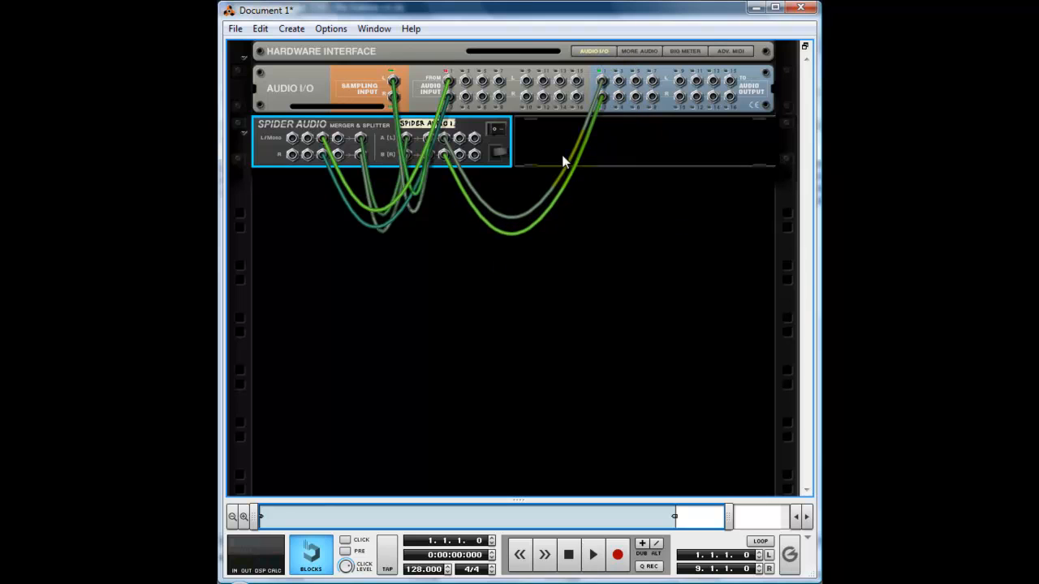
Add an MClass Mastering Suite Combi and cable its stereo Combi Output to the Spider Audio's fourth merge input pair.
{"action": "right_click", "coordinate": [443, 234]}
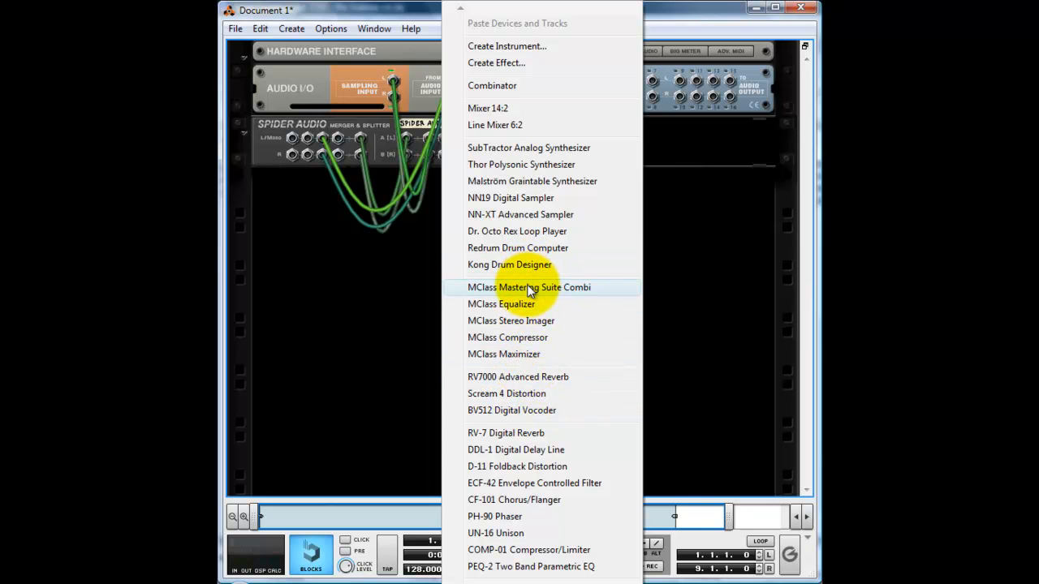
{"action": "left_click", "coordinate": [527, 288]}
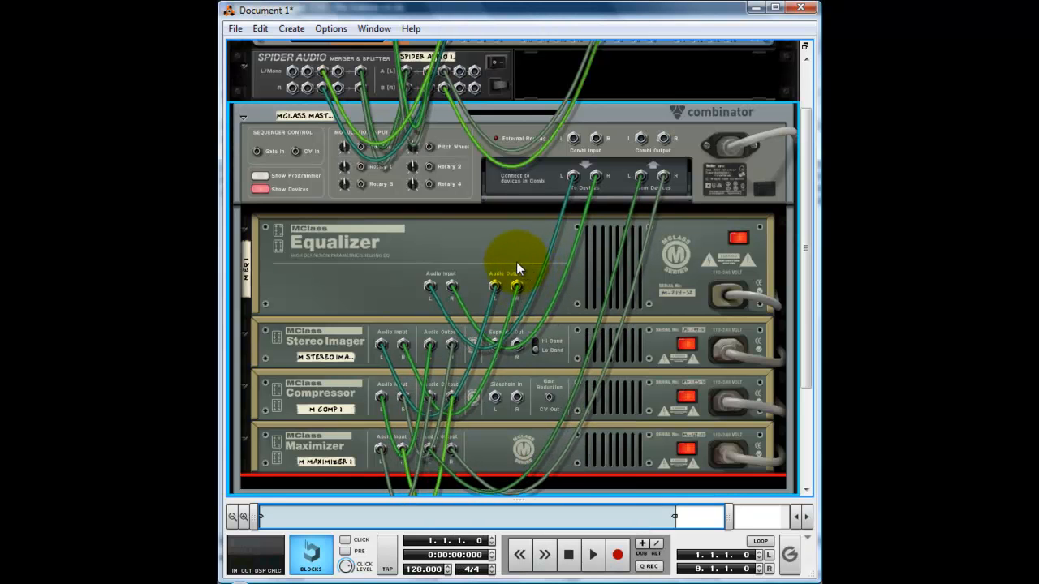
{"action": "scroll", "coordinate": [582, 194], "scroll_direction": "up", "scroll_amount": 2}
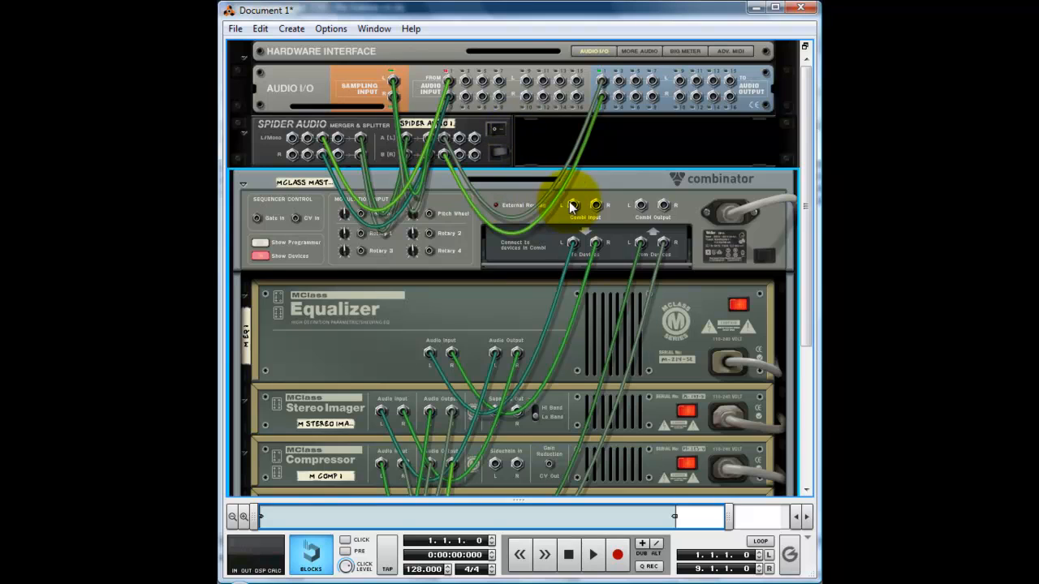
{"action": "left_click_drag", "start_coordinate": [645, 206], "coordinate": [342, 141]}
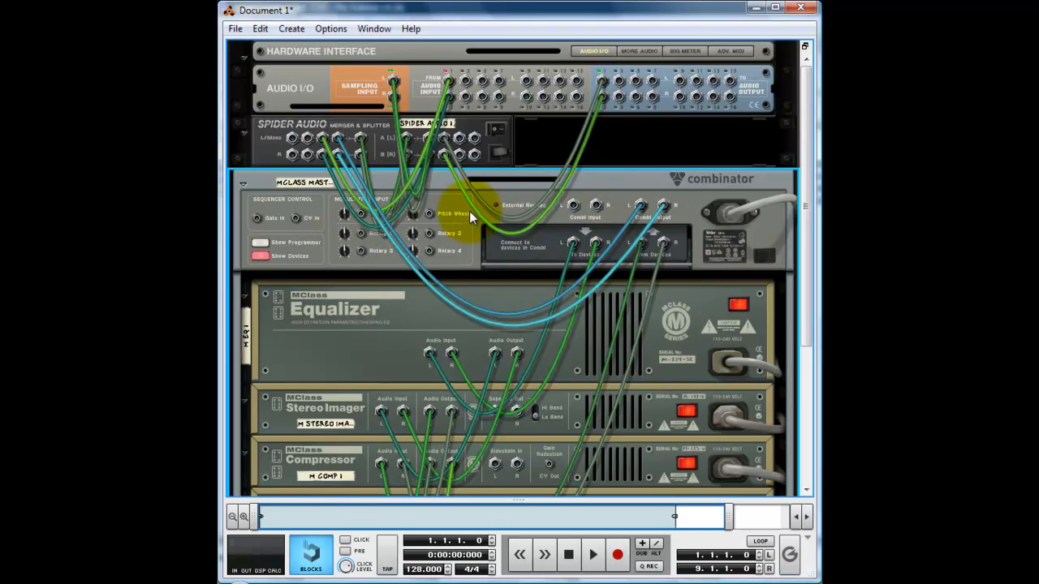
On the rack's front side, raise the MClass Equalizer's low shelf frequency, set its gain to about -1.4 dB and lower its Q.
{"action": "key", "text": "Tab"}
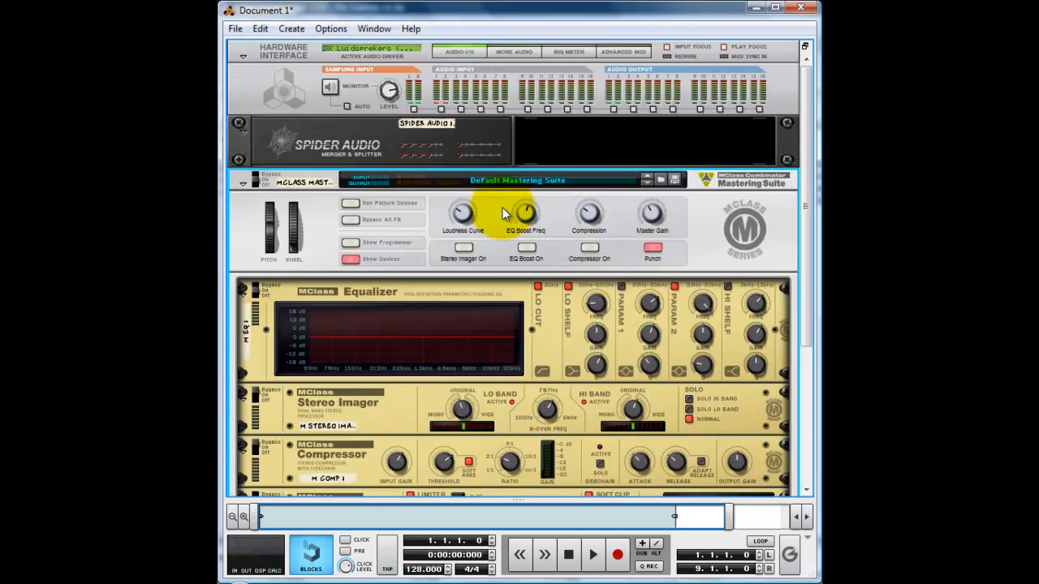
{"action": "scroll", "coordinate": [503, 214], "scroll_direction": "down", "scroll_amount": 4}
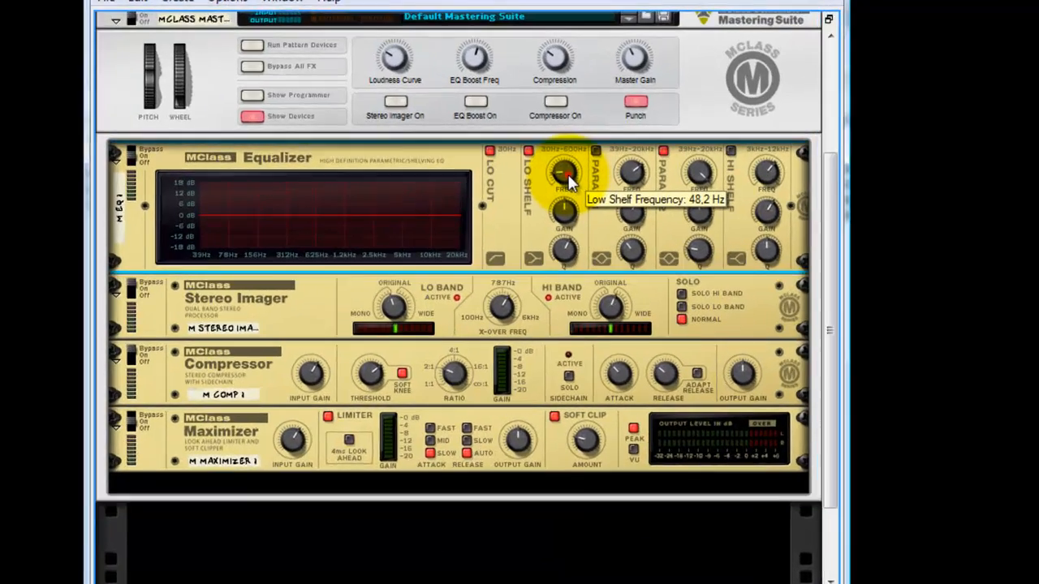
{"action": "left_click_drag", "start_coordinate": [601, 174], "coordinate": [600, 128]}
{"action": "left_click_drag", "start_coordinate": [378, 79], "coordinate": [387, 34]}
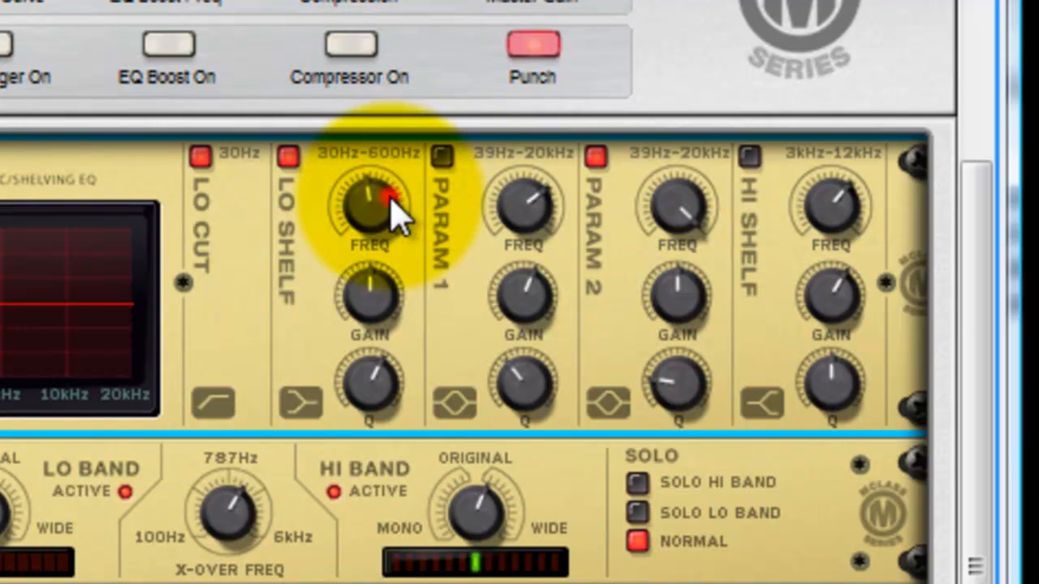
{"action": "mouse_move", "coordinate": [390, 214]}
{"action": "left_mouse_down"}
{"action": "mouse_move", "coordinate": [397, 209]}
{"action": "mouse_move", "coordinate": [393, 229]}
{"action": "left_mouse_up"}
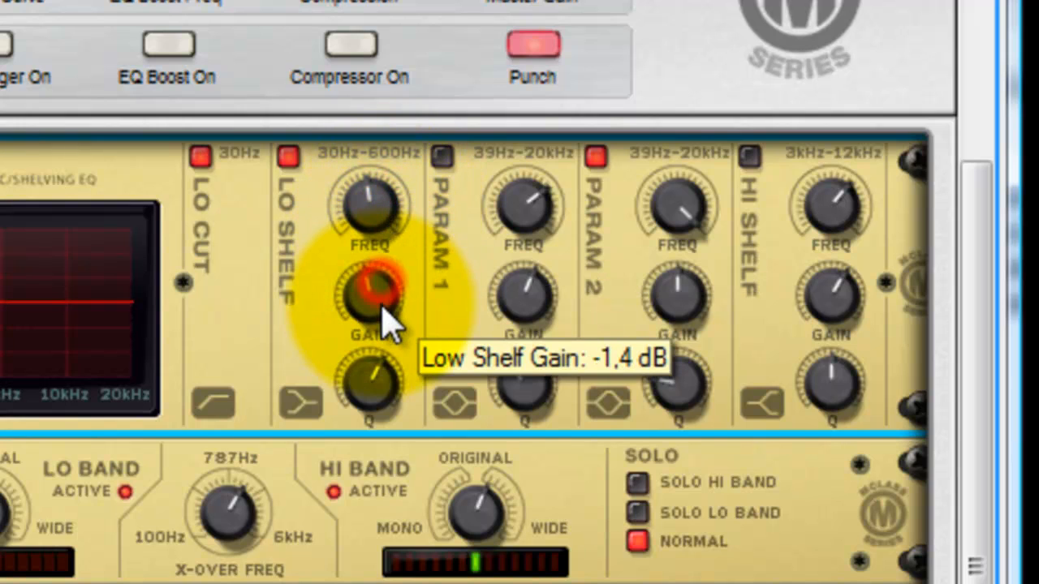
{"action": "left_click_drag", "start_coordinate": [382, 317], "coordinate": [387, 316]}
{"action": "mouse_move", "coordinate": [387, 378]}
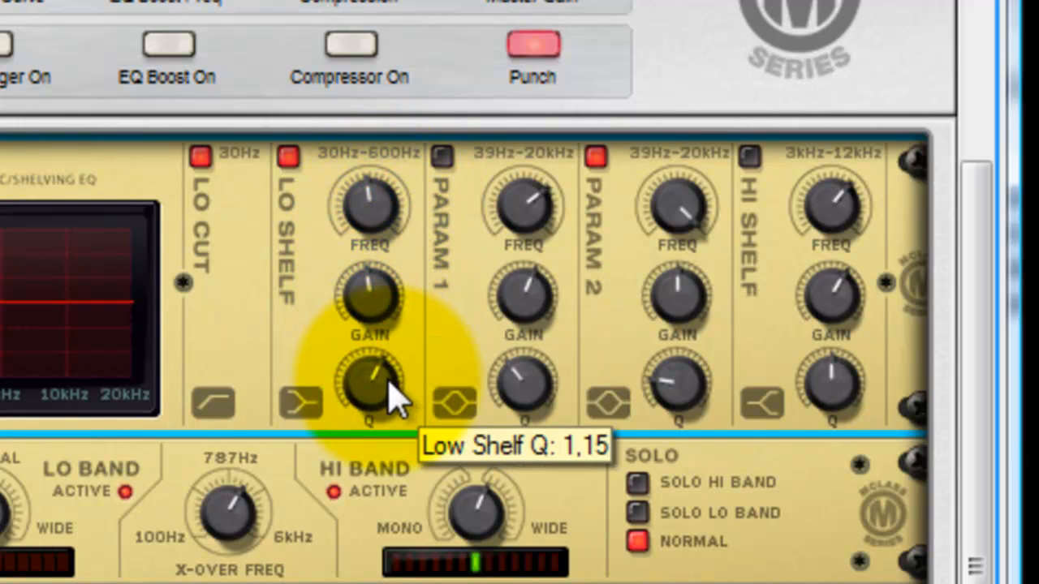
{"action": "left_click_drag", "start_coordinate": [387, 404], "coordinate": [386, 583]}
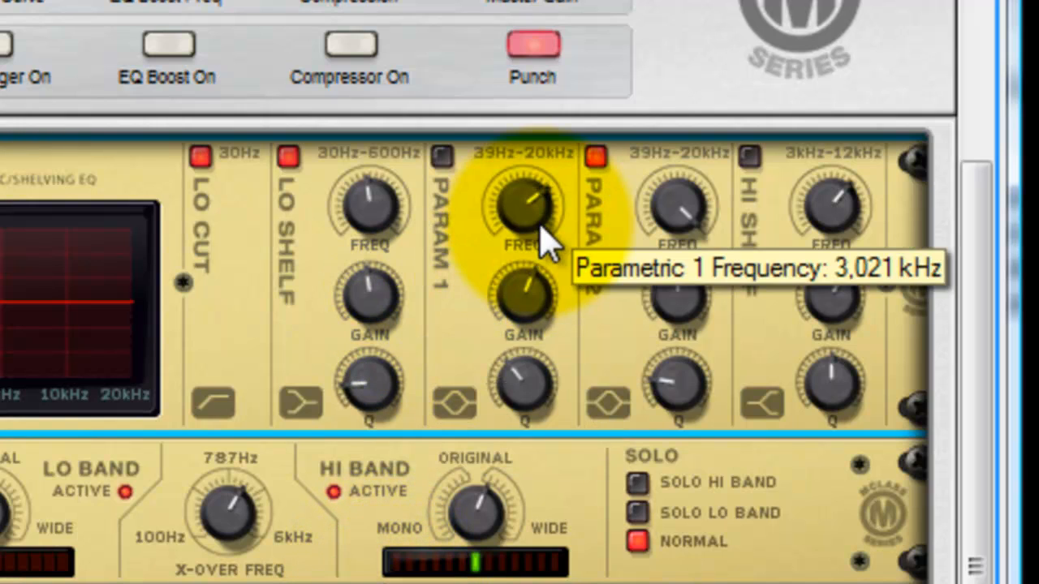
Enable the equalizer's Param 1 band, lower its frequency to mid-range, bring its gain near zero and turn its Q to minimum.
{"action": "left_click", "coordinate": [441, 157]}
{"action": "left_click_drag", "start_coordinate": [491, 202], "coordinate": [597, 327]}
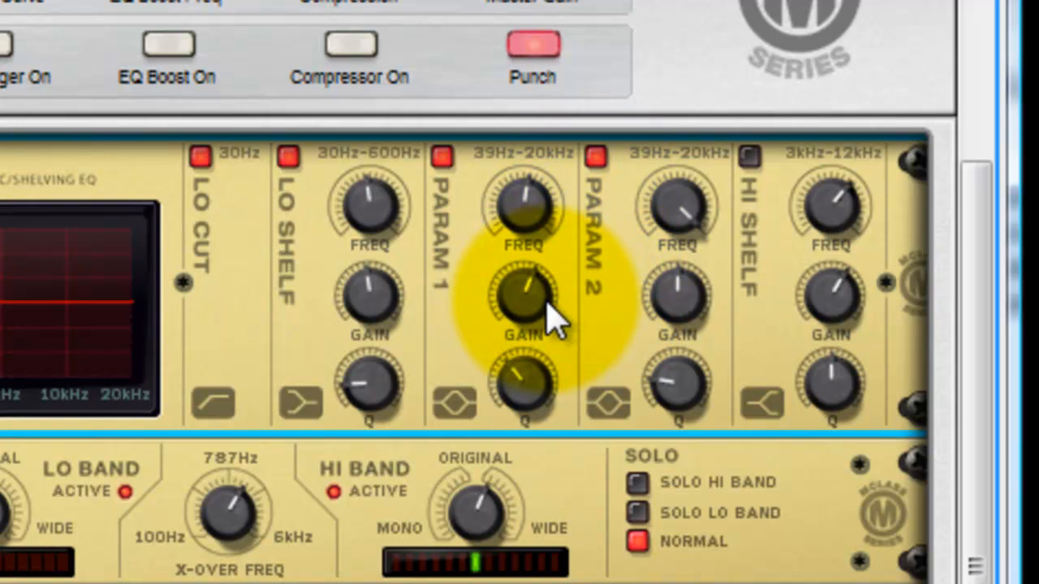
{"action": "left_click_drag", "start_coordinate": [548, 320], "coordinate": [625, 538]}
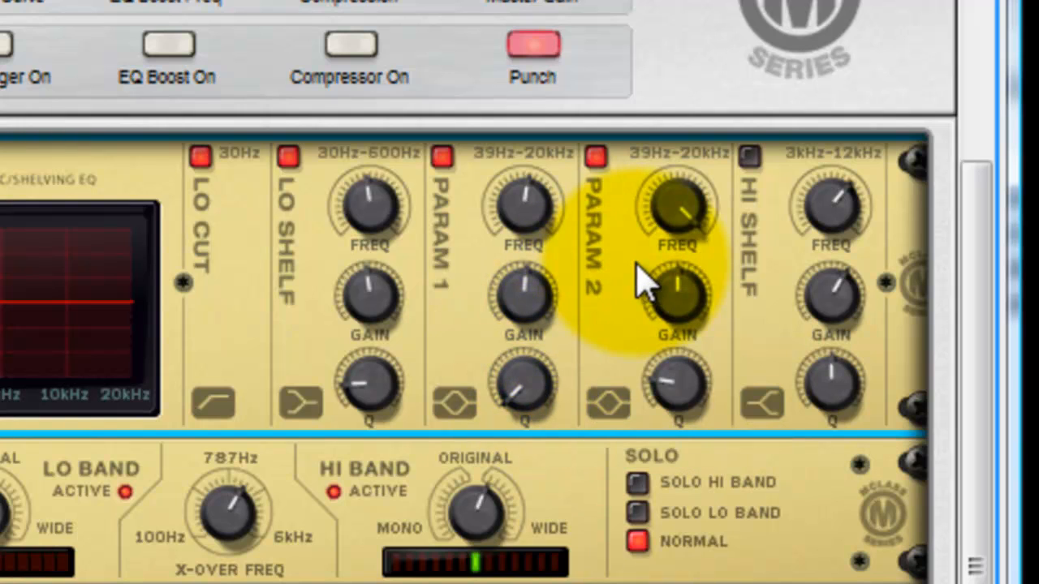
Cut the gain of the equalizer's Param 2 band strongly and raise its Q to maximum, keeping the frequency at the top.
{"action": "left_click", "coordinate": [681, 213]}
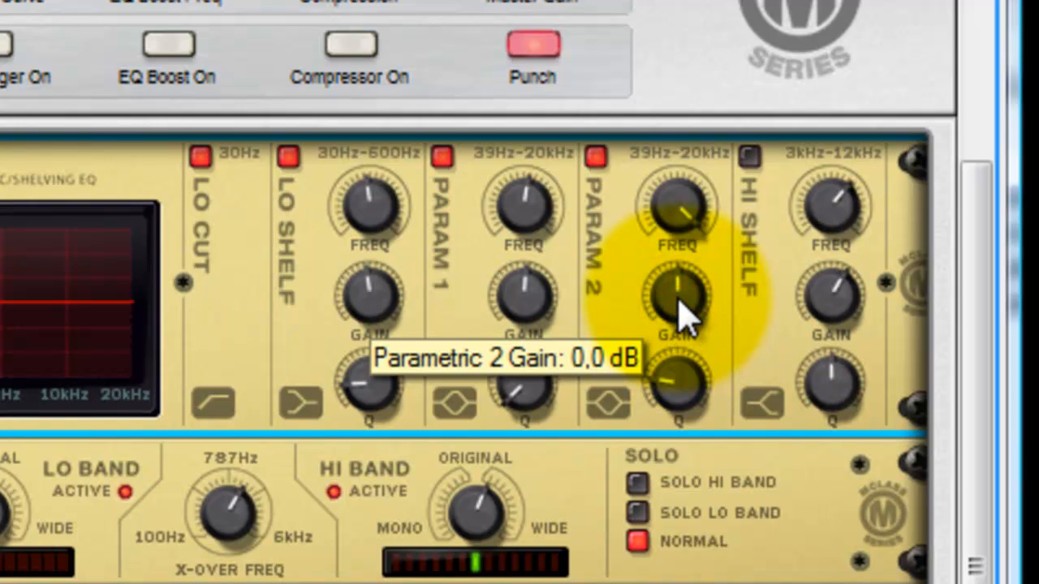
{"action": "left_click_drag", "start_coordinate": [682, 313], "coordinate": [694, 485]}
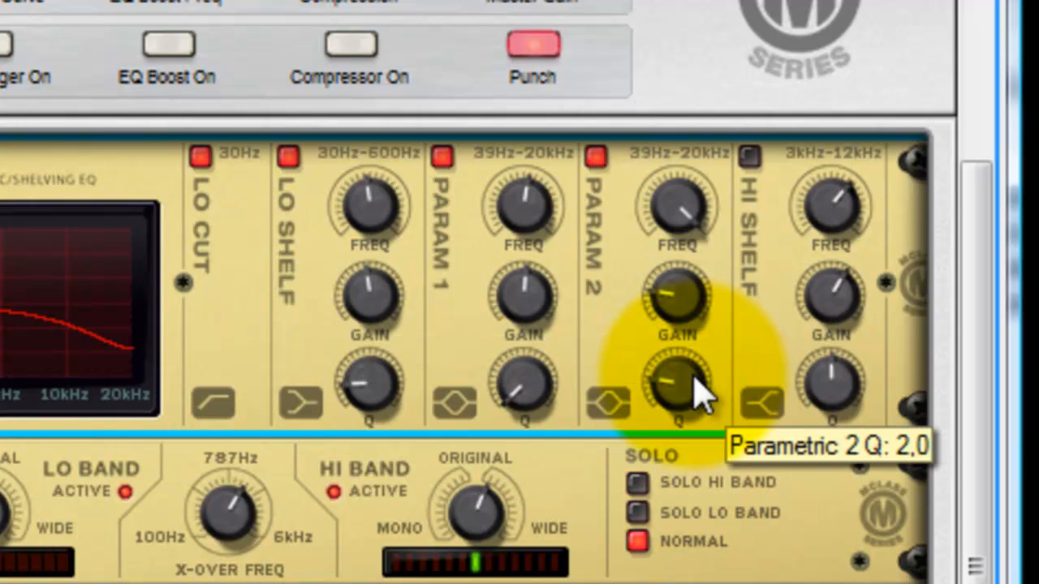
{"action": "left_click_drag", "start_coordinate": [695, 398], "coordinate": [673, 195]}
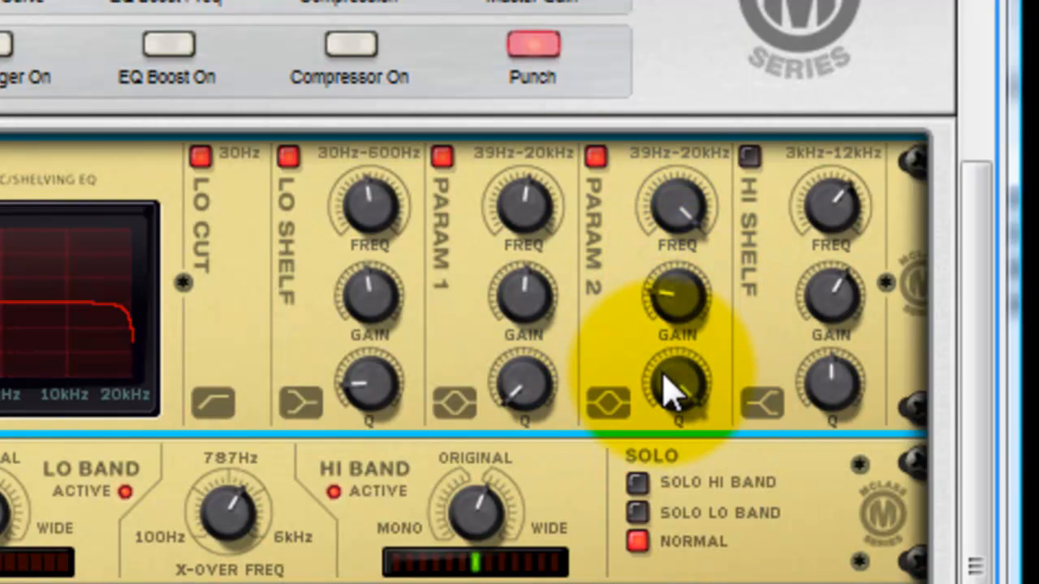
{"action": "mouse_move", "coordinate": [701, 361]}
{"action": "left_mouse_down"}
{"action": "mouse_move", "coordinate": [700, 418]}
{"action": "mouse_move", "coordinate": [706, 345]}
{"action": "left_mouse_up"}
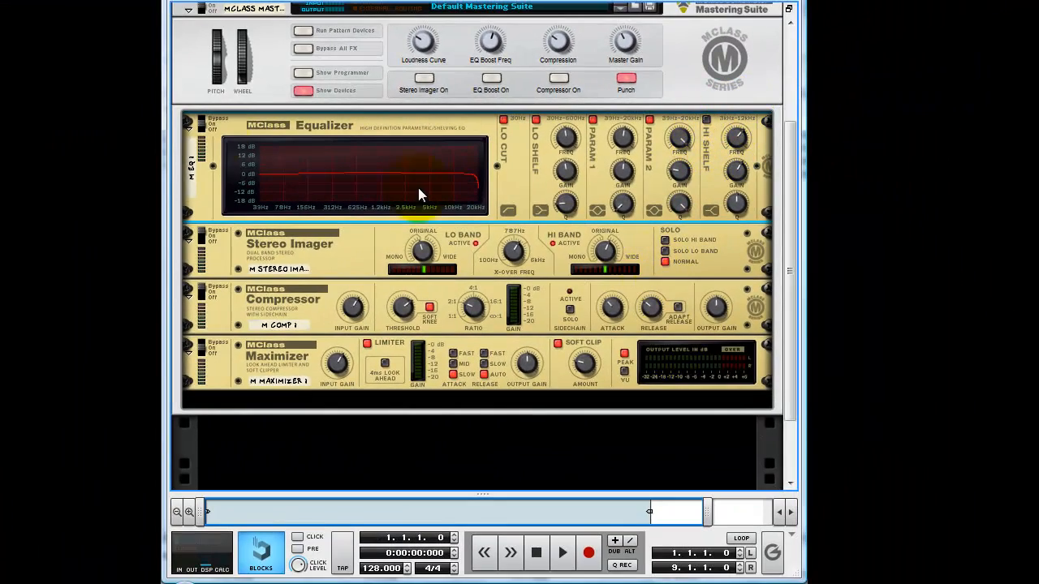
Hide the mastering suite's devices and add a Redrum Drum Computer with an initialized patch.
{"action": "left_click", "coordinate": [306, 91]}
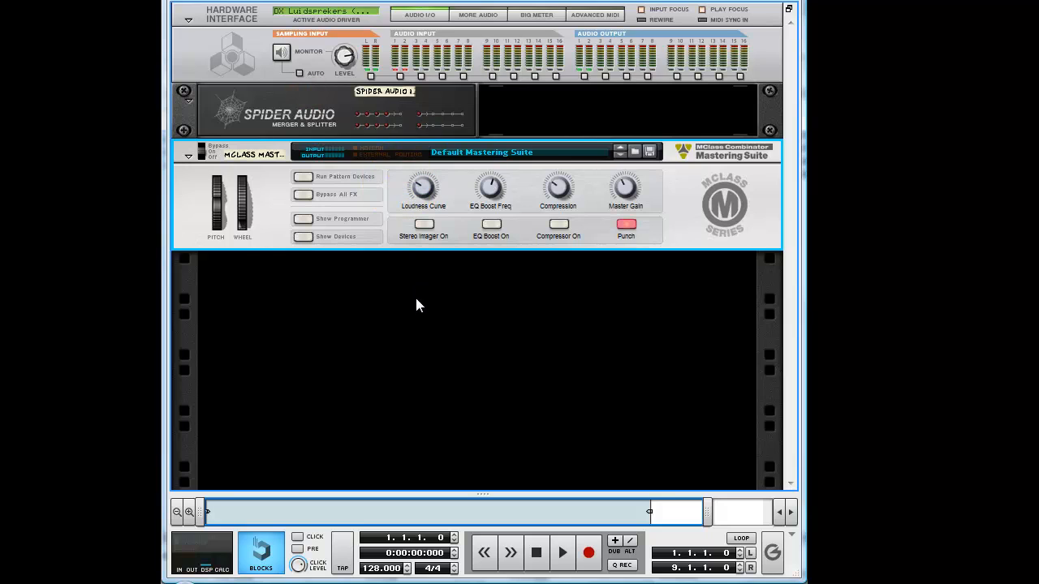
{"action": "right_click", "coordinate": [441, 323]}
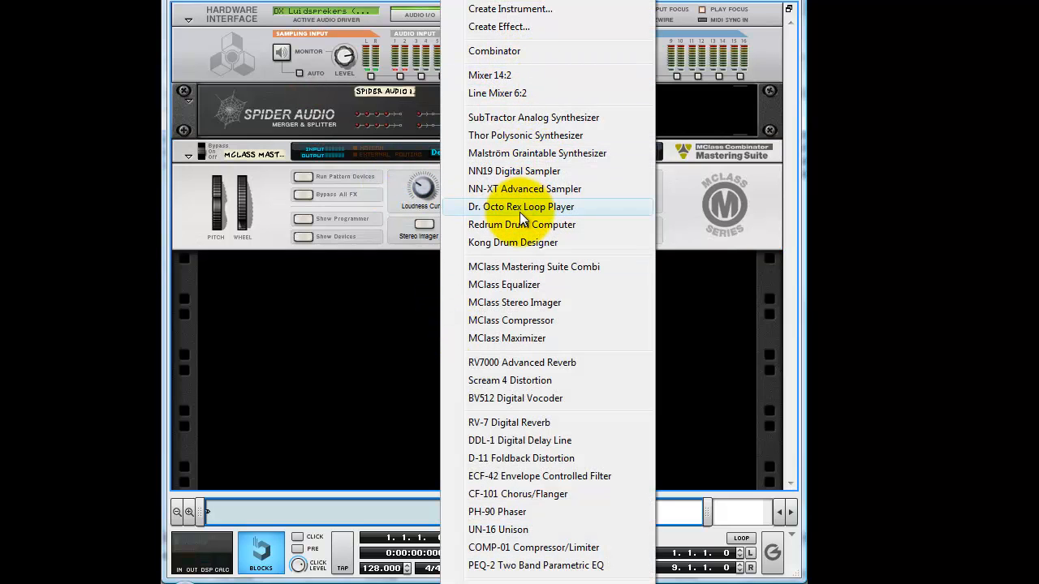
{"action": "left_click", "coordinate": [518, 222]}
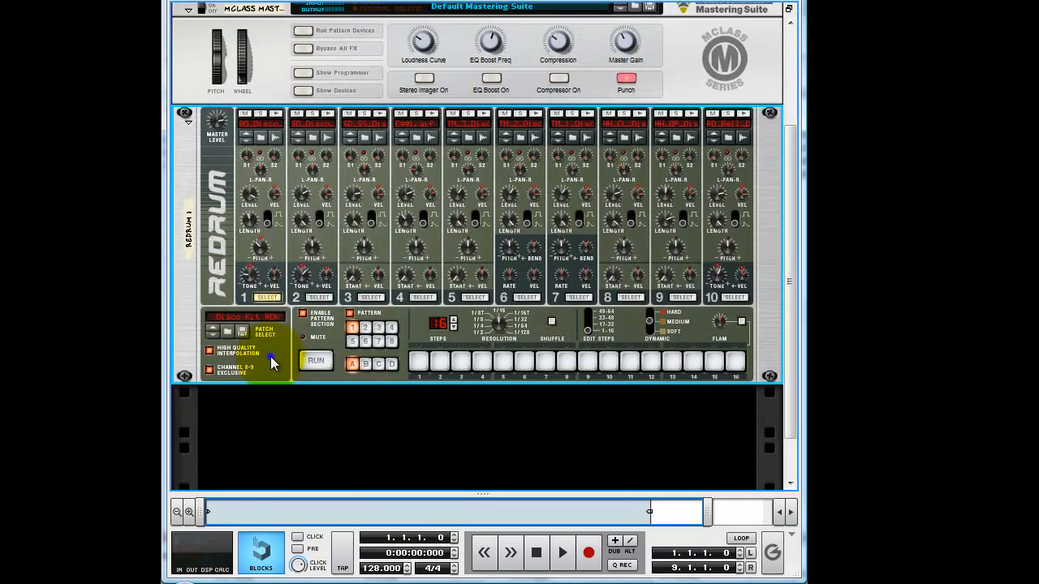
{"action": "right_click", "coordinate": [271, 361]}
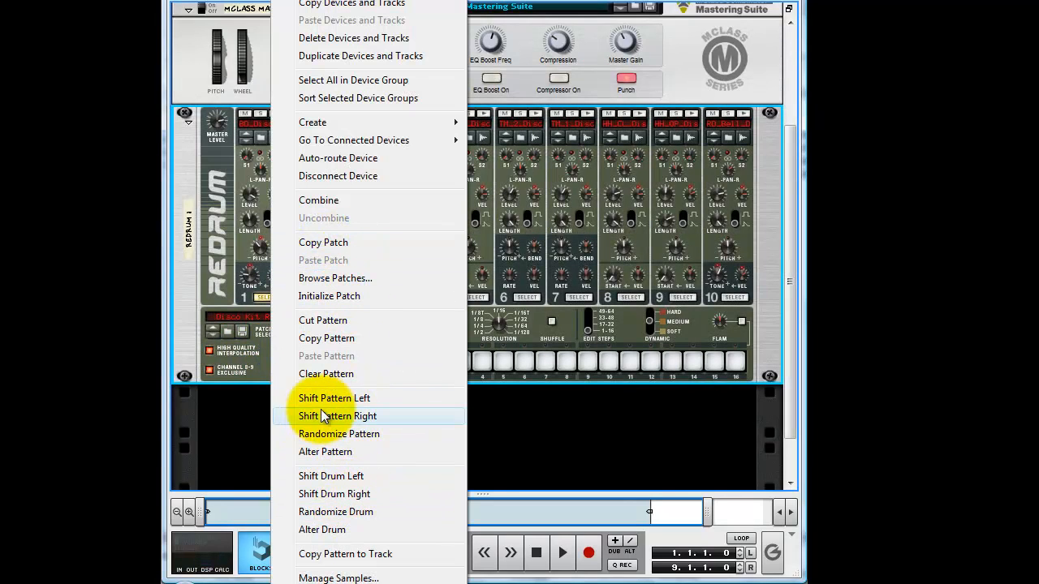
{"action": "left_click", "coordinate": [343, 296]}
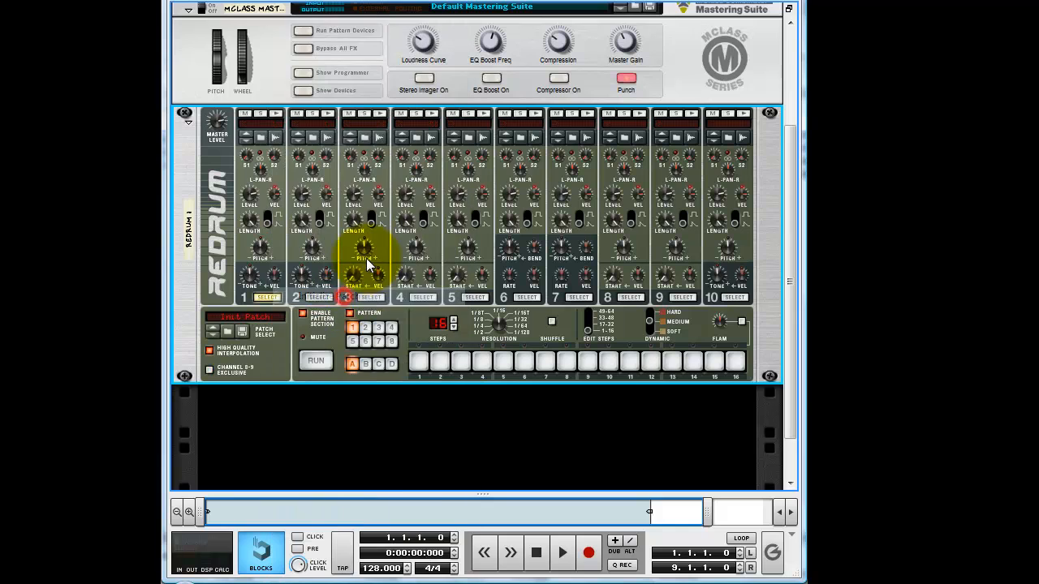
Load the Bd2_MaryJ bass drum sample from xclusive drums-sorted, 01_BassDrums, into Redrum channel 1.
{"action": "left_click", "coordinate": [263, 135]}
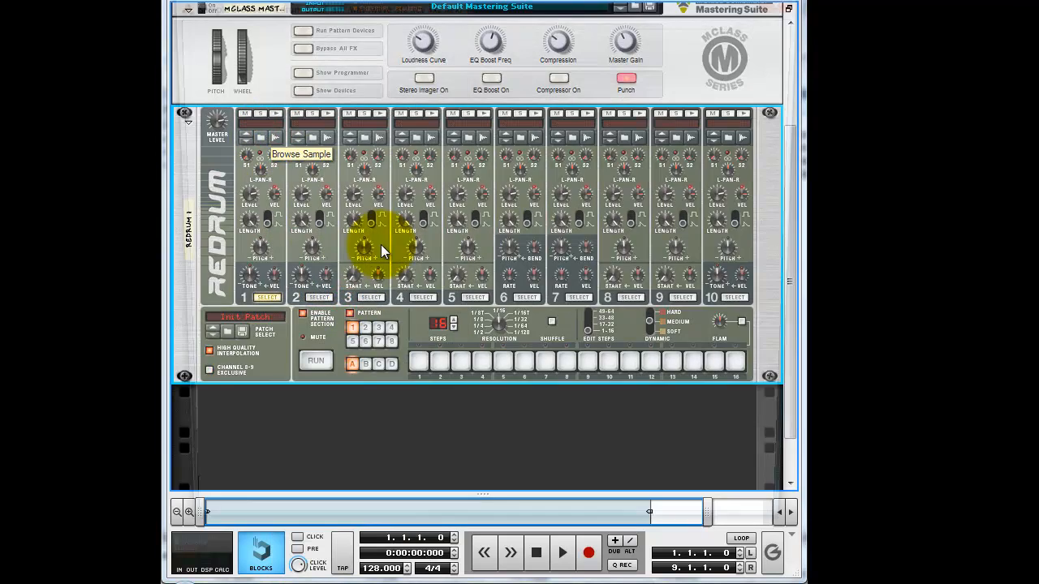
{"action": "left_click", "coordinate": [487, 66]}
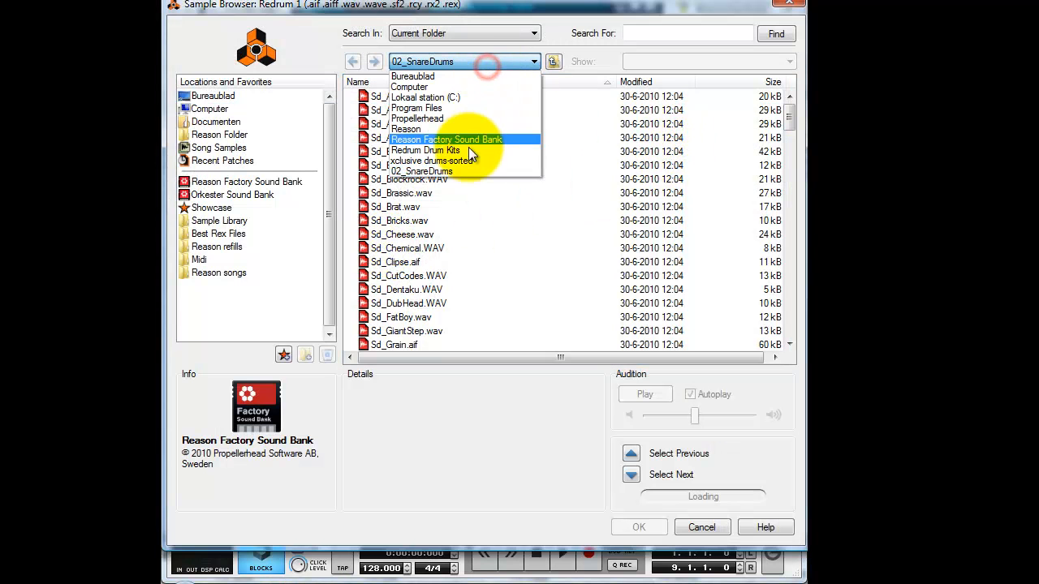
{"action": "left_click", "coordinate": [461, 162]}
{"action": "double_click", "coordinate": [401, 97]}
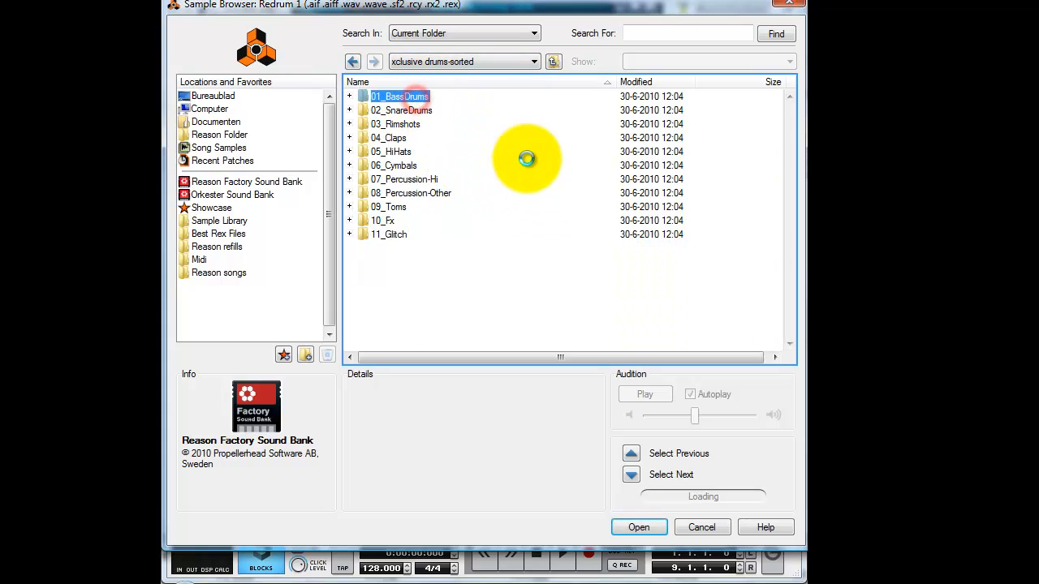
{"action": "left_click_drag", "start_coordinate": [788, 117], "coordinate": [789, 255]}
{"action": "double_click", "coordinate": [404, 151]}
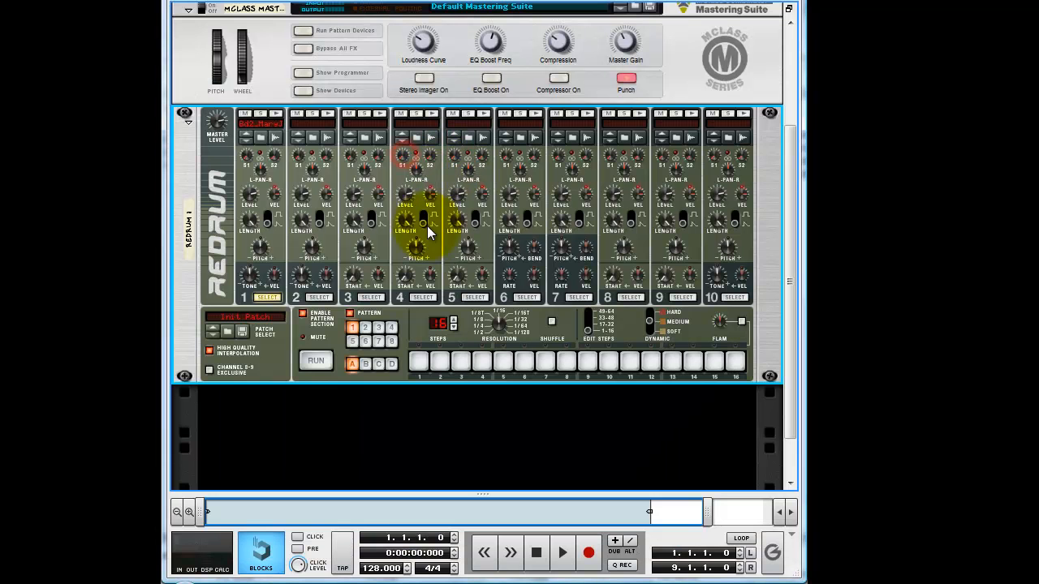
Program the channel 1 bass drum on steps 1, 5, 9 and 13 of the Redrum pattern.
{"action": "left_click", "coordinate": [417, 360]}
{"action": "left_click", "coordinate": [503, 361]}
{"action": "left_click", "coordinate": [587, 361]}
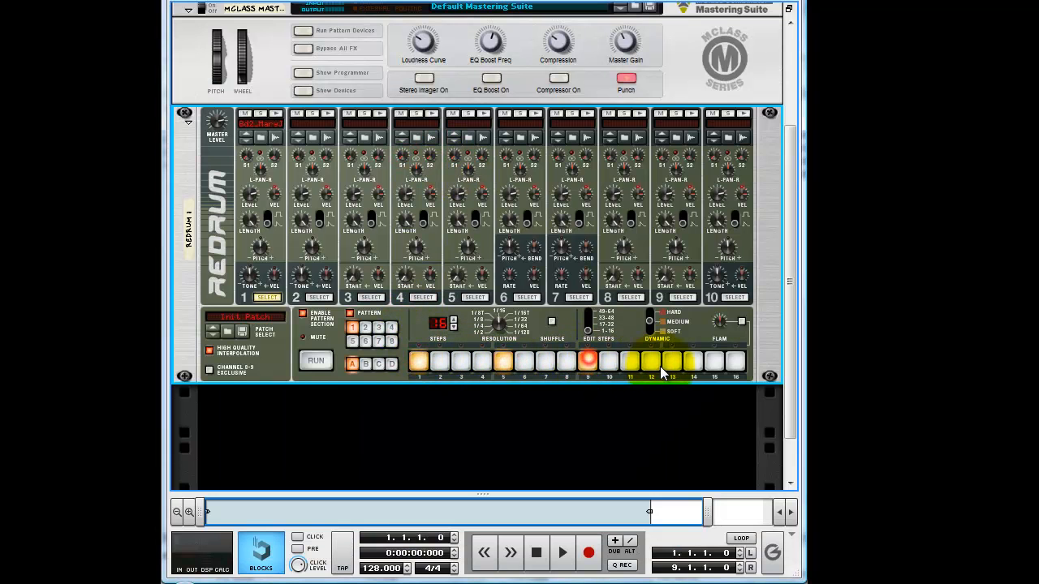
{"action": "left_click", "coordinate": [668, 362]}
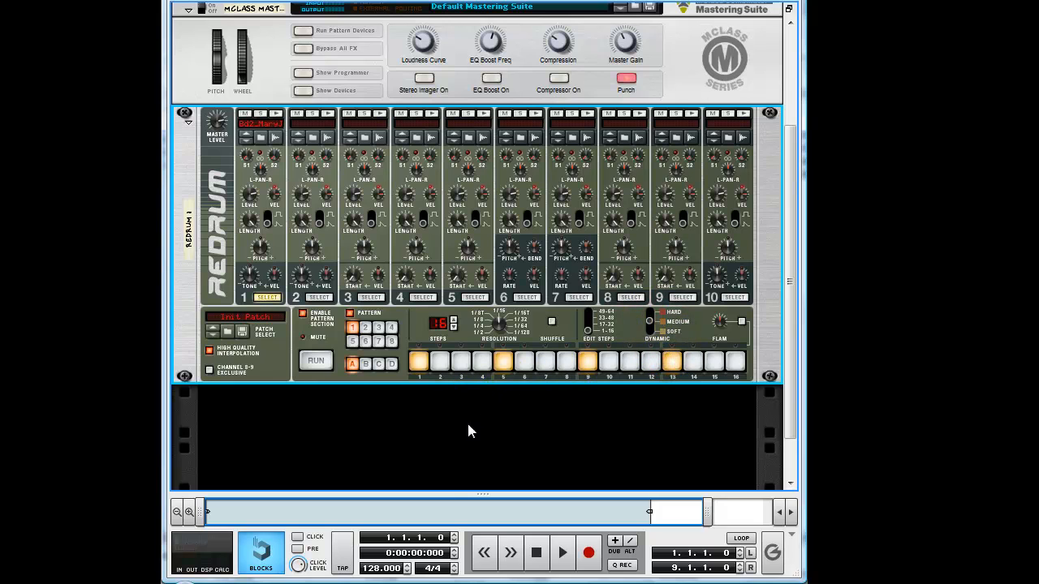
Add a Spider Audio Merger & Splitter below the Redrum and duplicate it.
{"action": "right_click", "coordinate": [490, 415]}
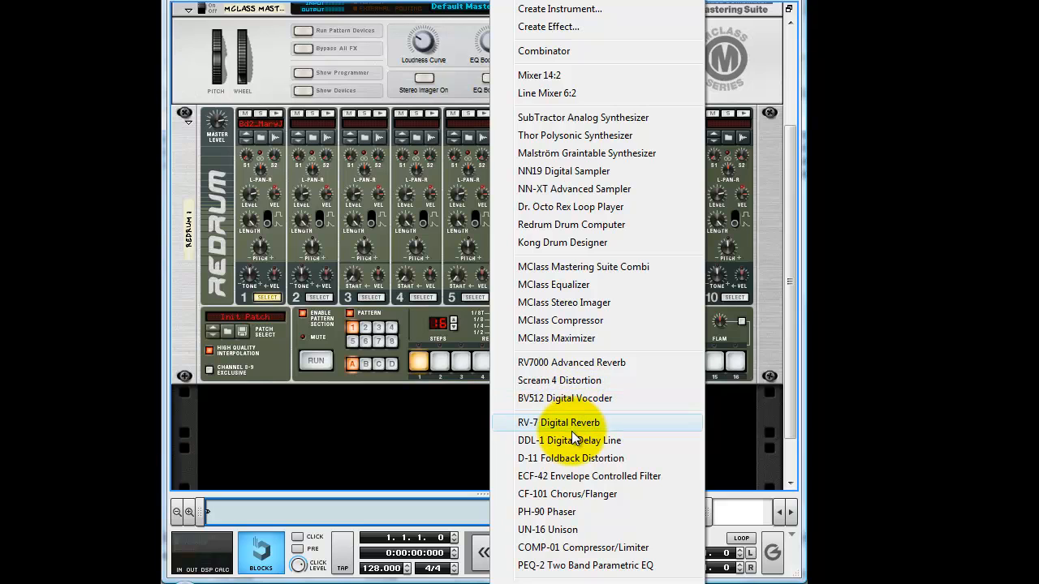
{"action": "scroll", "coordinate": [585, 527], "scroll_direction": "down", "scroll_amount": 3}
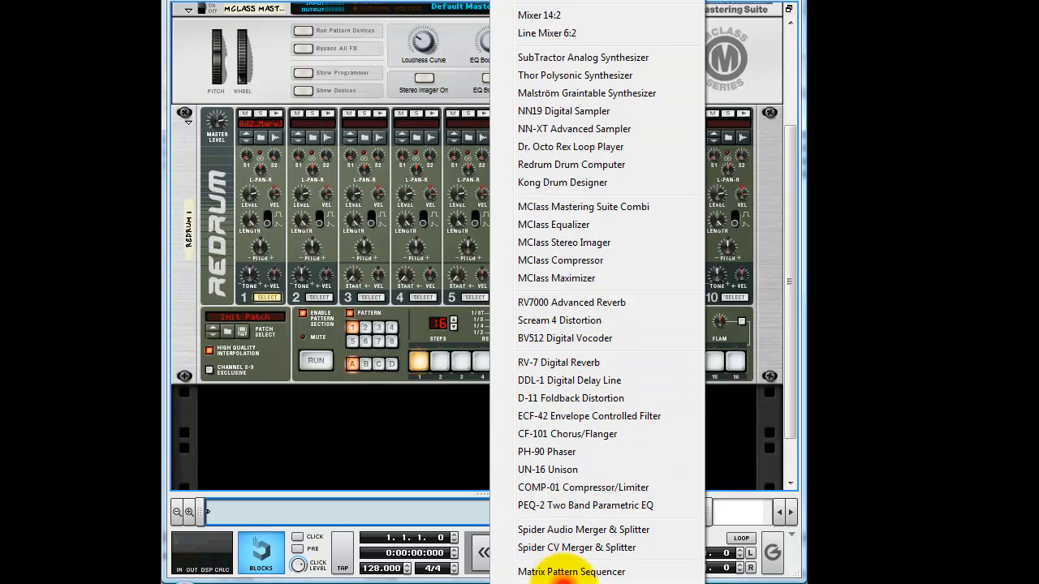
{"action": "left_click", "coordinate": [590, 531]}
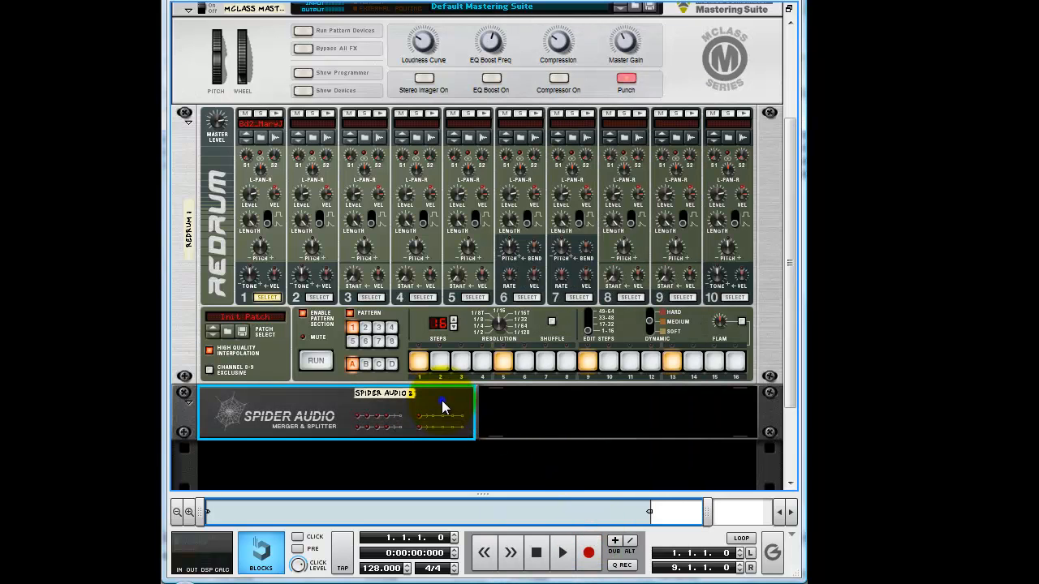
{"action": "right_click", "coordinate": [434, 401]}
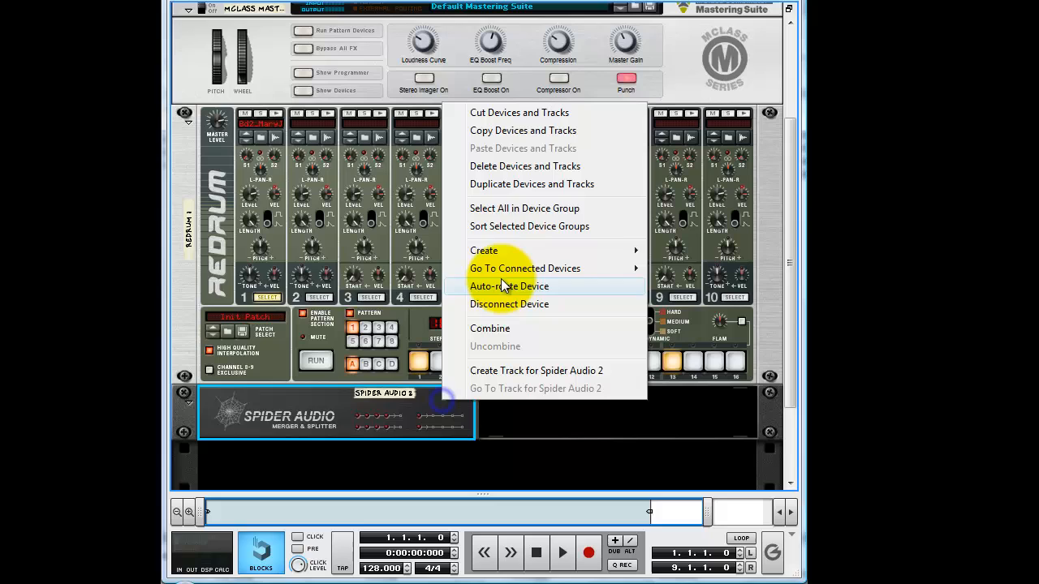
{"action": "left_click", "coordinate": [523, 185]}
Duplicate the Spider Audio Merger & Splitter repeatedly until six of them sit below the Redrum.
{"action": "right_click", "coordinate": [511, 410]}
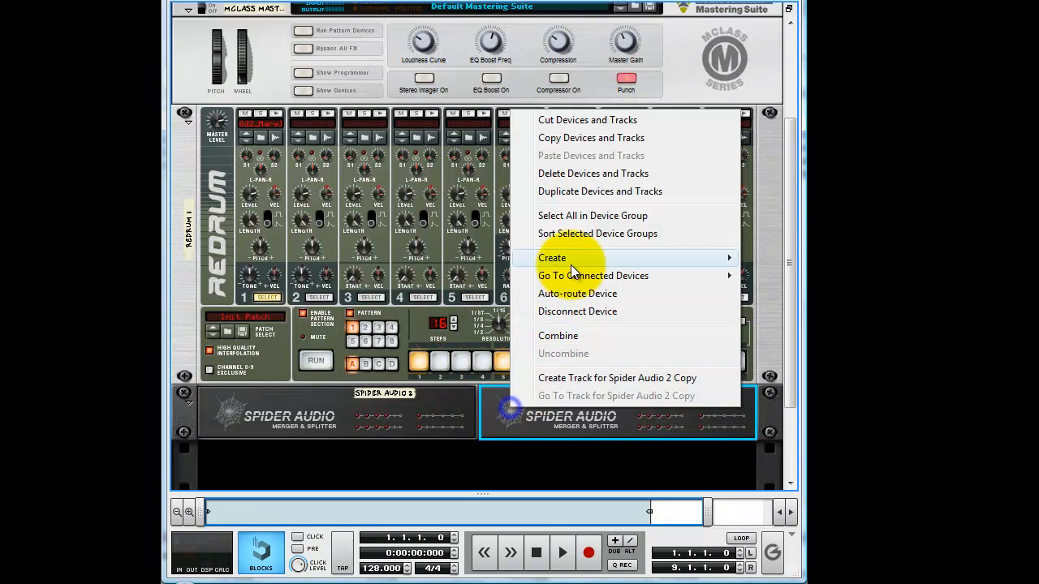
{"action": "left_click", "coordinate": [590, 194]}
{"action": "right_click", "coordinate": [449, 431]}
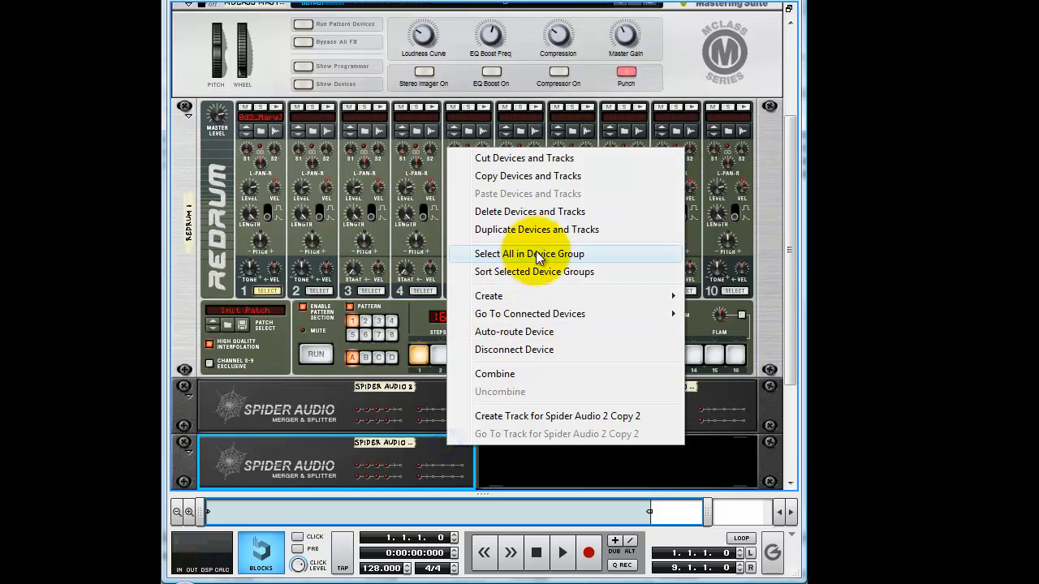
{"action": "left_click", "coordinate": [547, 230]}
{"action": "right_click", "coordinate": [534, 464]}
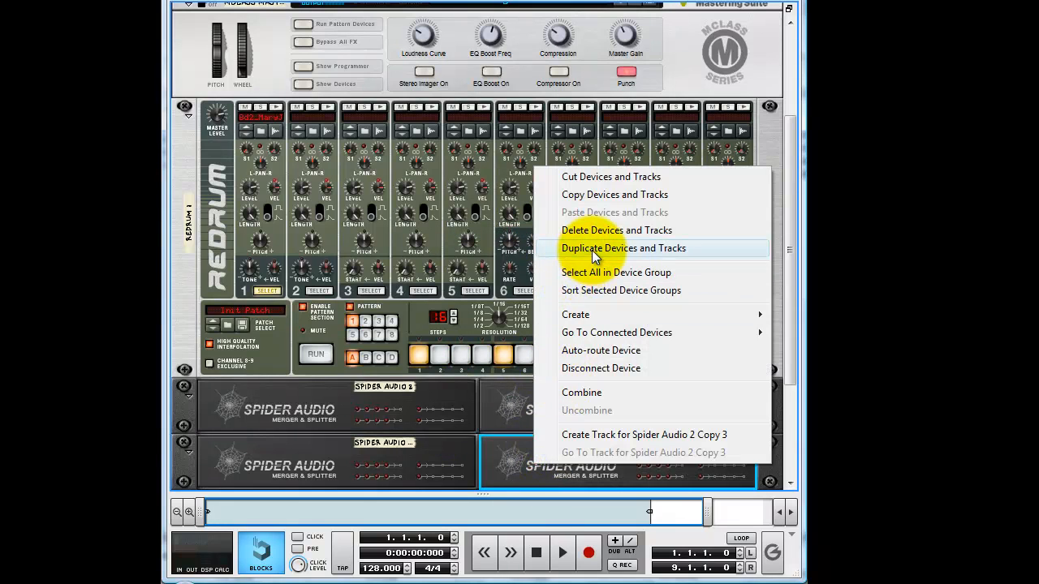
{"action": "left_click", "coordinate": [562, 248]}
{"action": "right_click", "coordinate": [462, 445]}
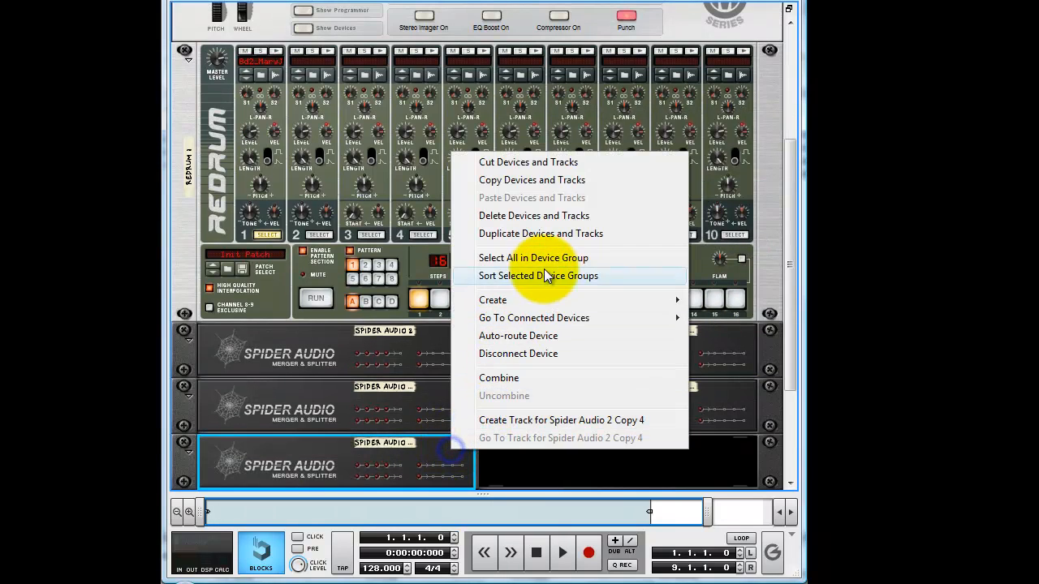
{"action": "left_click", "coordinate": [560, 231]}
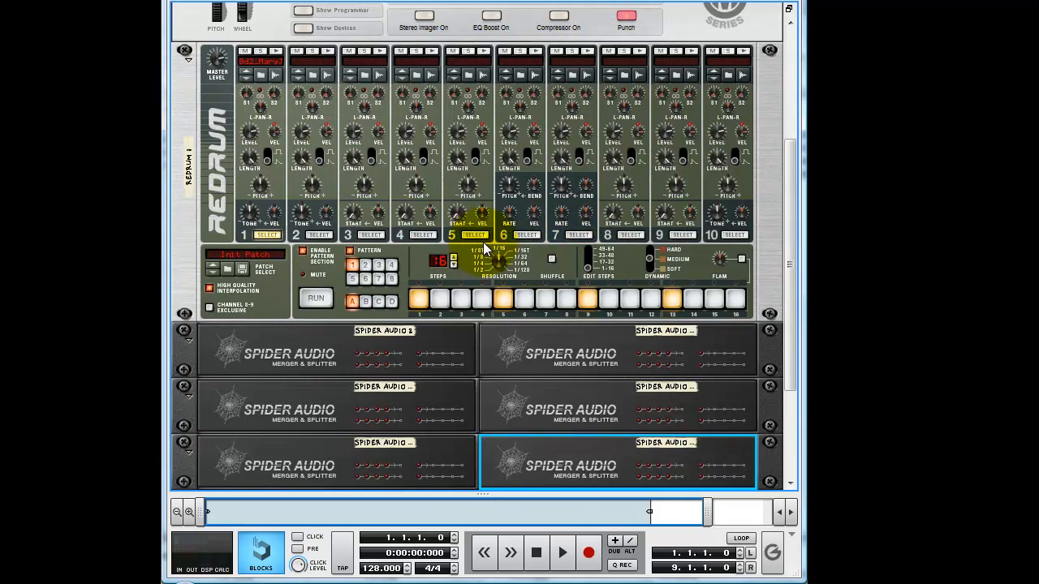
Cable the Redrum's stereo output into the first Spider Audio splitter and chain split outputs to the other five splitters on the rack's rear.
{"action": "key", "text": "Tab"}
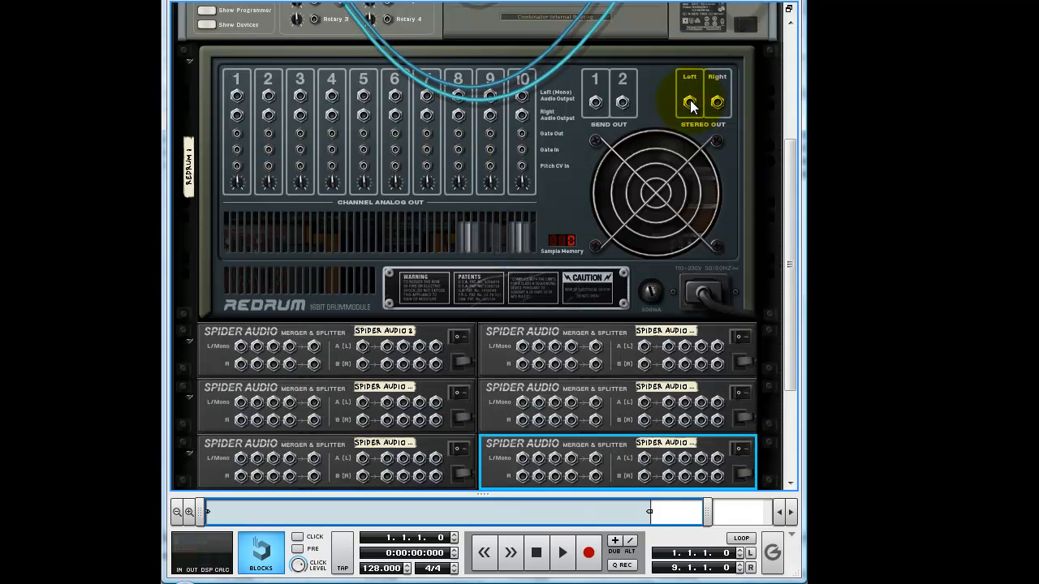
{"action": "left_click_drag", "start_coordinate": [690, 103], "coordinate": [643, 349]}
{"action": "left_click_drag", "start_coordinate": [403, 347], "coordinate": [365, 406]}
{"action": "left_click_drag", "start_coordinate": [420, 348], "coordinate": [645, 405]}
{"action": "left_click_drag", "start_coordinate": [436, 349], "coordinate": [365, 460]}
{"action": "left_click_drag", "start_coordinate": [667, 347], "coordinate": [649, 463]}
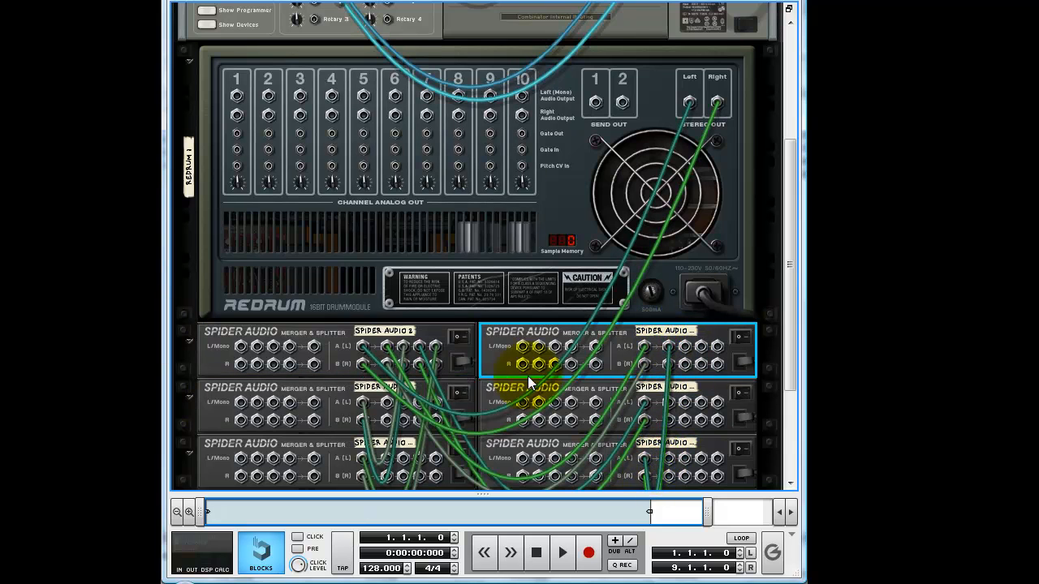
Return to the rack's front, rename the Redrum as 4/4 Sidechain and fold it.
{"action": "key", "text": "Tab"}
{"action": "double_click", "coordinate": [189, 168]}
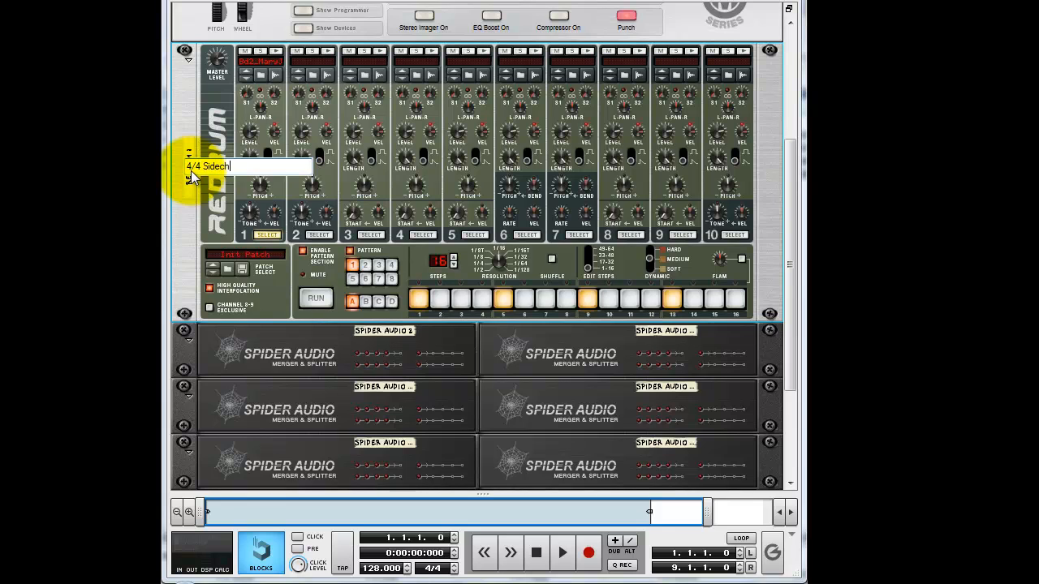
{"action": "type", "text": "4/4 Sidechain"}
{"action": "key", "text": "Return"}
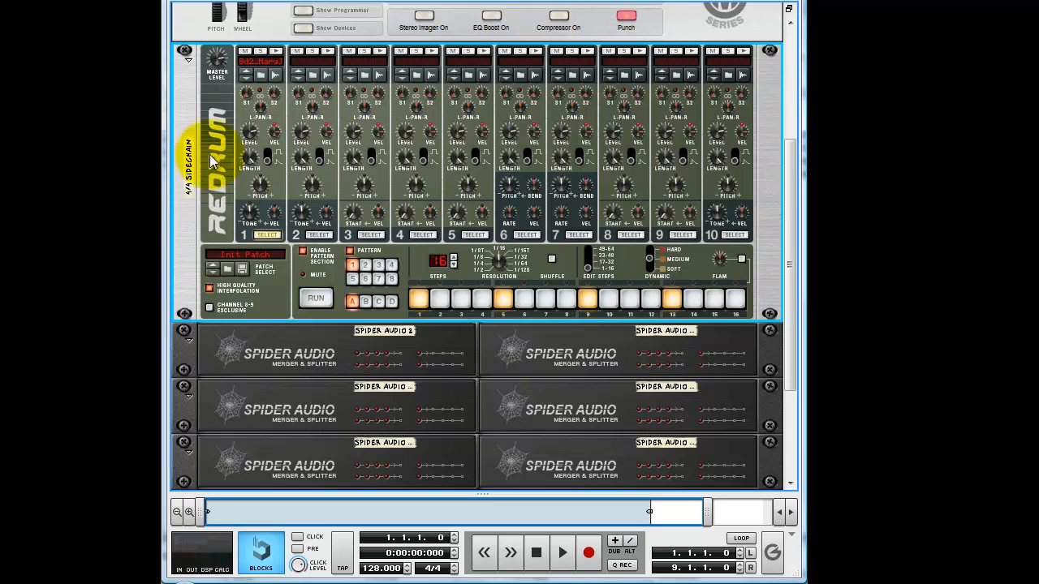
{"action": "left_click", "coordinate": [186, 62]}
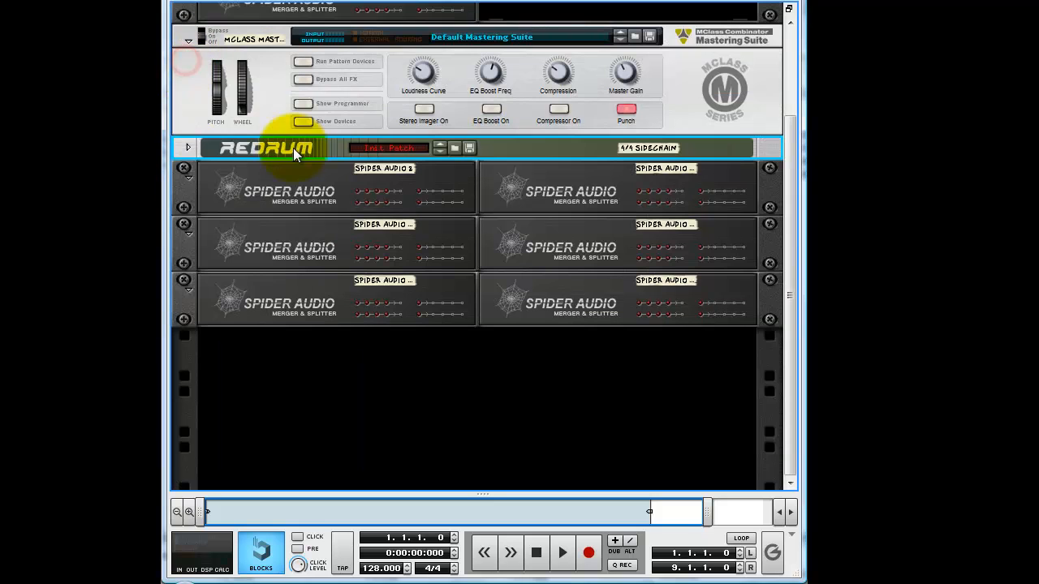
Rename the first Spider Audio below the Redrum as 4/4 Sidechain 001 and copy that name.
{"action": "double_click", "coordinate": [386, 170]}
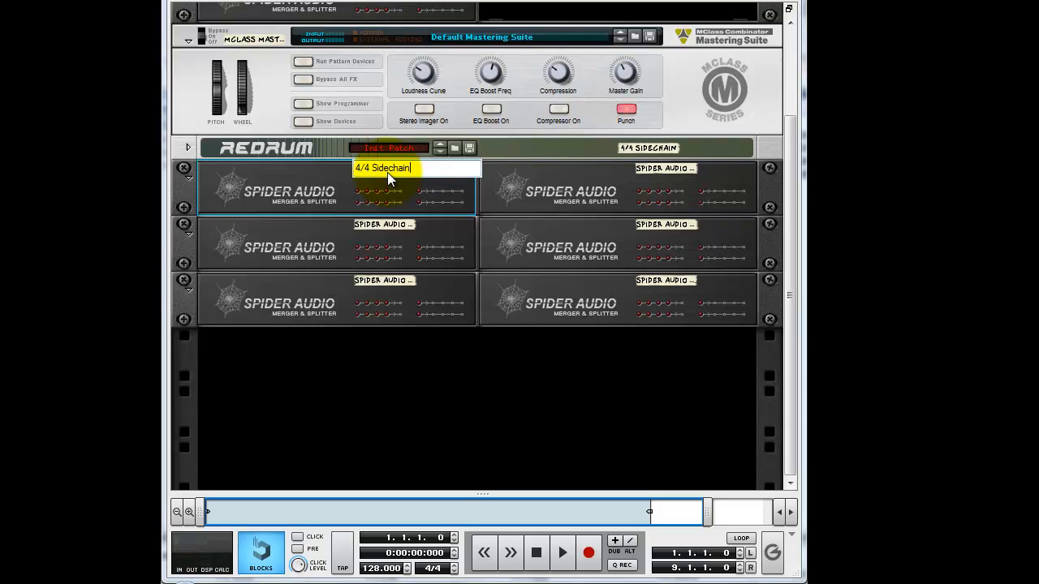
{"action": "type", "text": "4/4 Sidechain 001"}
{"action": "left_click_drag", "start_coordinate": [450, 164], "coordinate": [348, 172]}
{"action": "key", "text": "ctrl+c"}
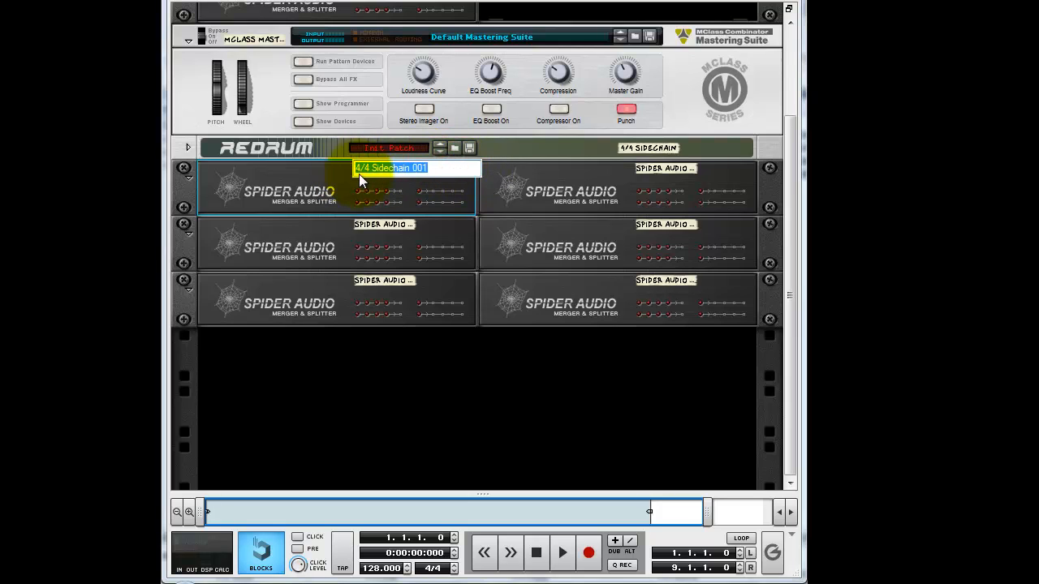
Rename the second Spider Audio splitter as 4/4 Sidechain 002 using the copied name.
{"action": "double_click", "coordinate": [665, 169]}
{"action": "key", "text": "ctrl+v"}
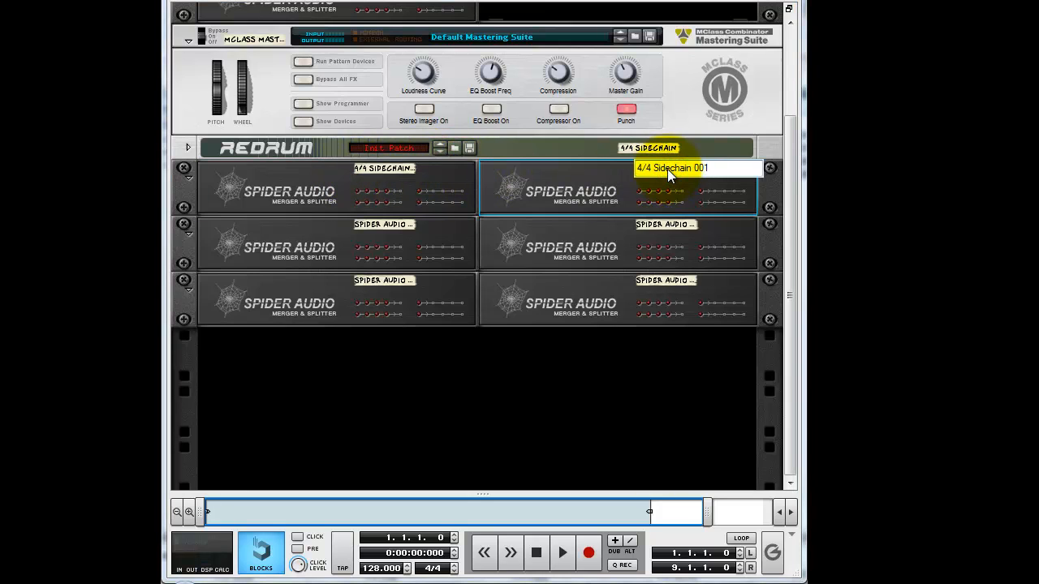
{"action": "key", "text": "BackSpace"}
{"action": "type", "text": "2"}
{"action": "key", "text": "Return"}
Rename the third Spider Audio splitter, first in the second row, as 4/4 Sidechain 003.
{"action": "left_click", "coordinate": [379, 224]}
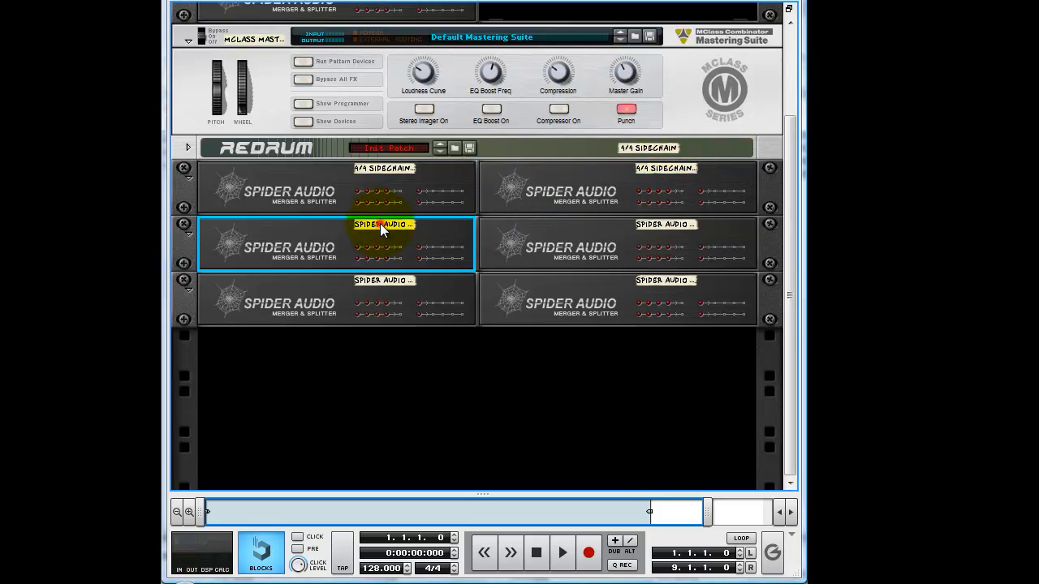
{"action": "double_click", "coordinate": [380, 224]}
{"action": "left_click", "coordinate": [460, 227]}
{"action": "left_click_drag", "start_coordinate": [460, 227], "coordinate": [315, 230]}
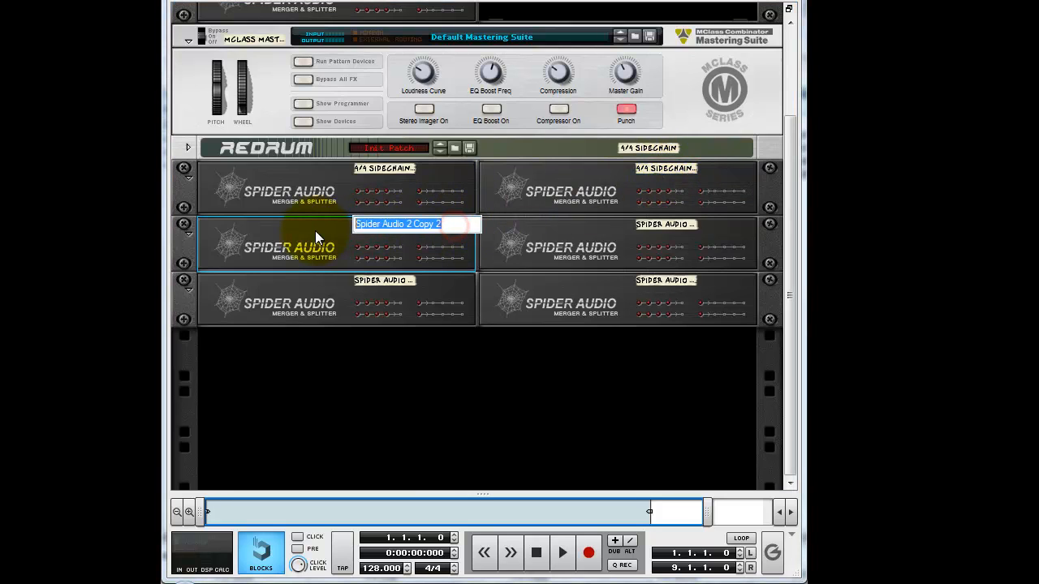
{"action": "key", "text": "ctrl+v"}
{"action": "key", "text": "BackSpace"}
{"action": "type", "text": "3"}
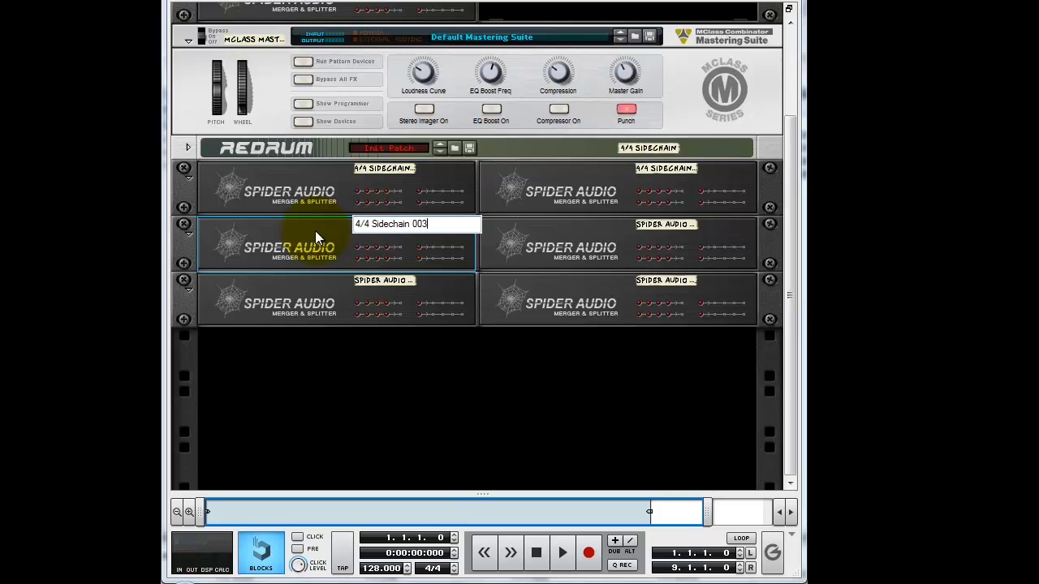
{"action": "key", "text": "Return"}
Rename the fourth and fifth Spider Audio splitters with the 4/4 Sidechain name, continuing the numbering.
{"action": "double_click", "coordinate": [674, 224]}
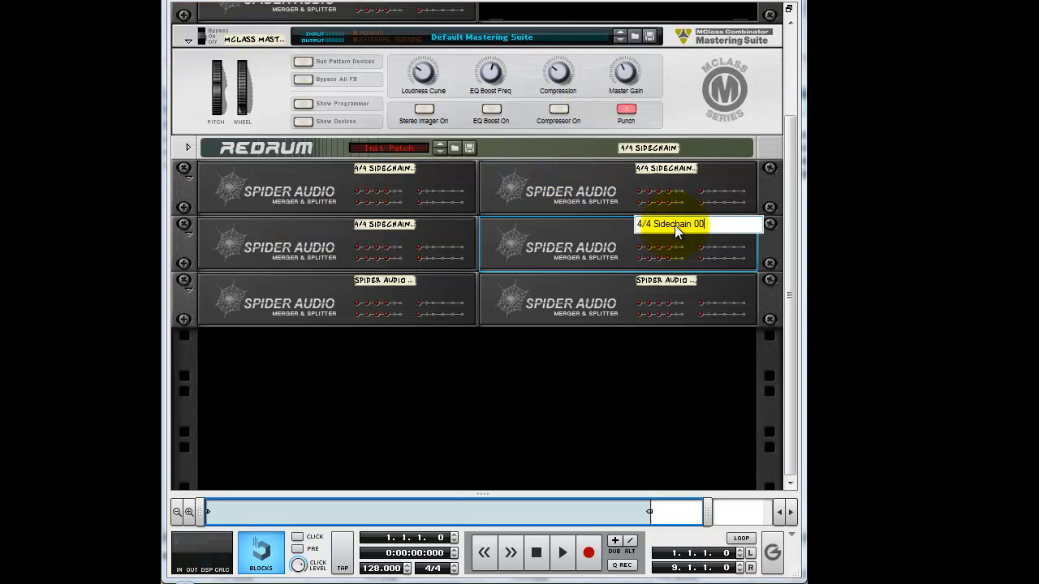
{"action": "key", "text": "Return"}
{"action": "double_click", "coordinate": [392, 281]}
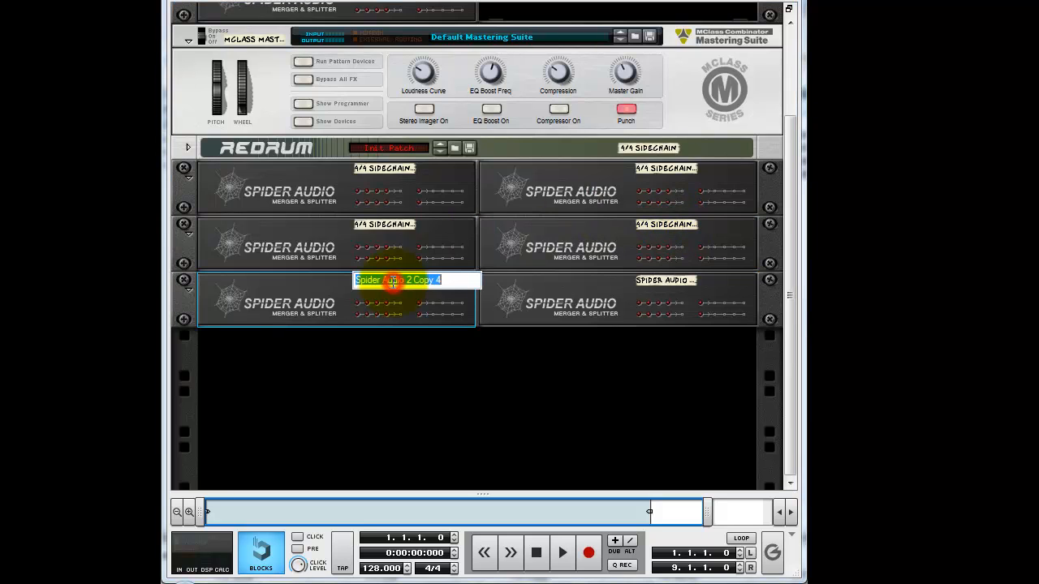
{"action": "key", "text": "ctrl+v"}
Rename the last Spider Audio splitter in the third row as 4/4 Sidechain 006.
{"action": "left_click", "coordinate": [691, 282]}
{"action": "double_click", "coordinate": [691, 282]}
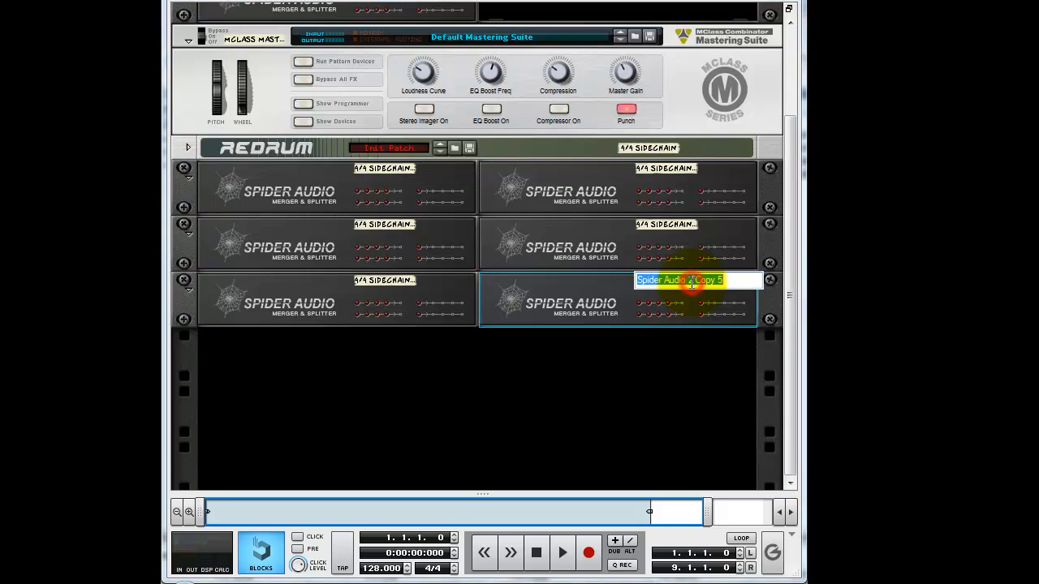
{"action": "key", "text": "ctrl+v"}
{"action": "type", "text": "6"}
{"action": "key", "text": "Return"}
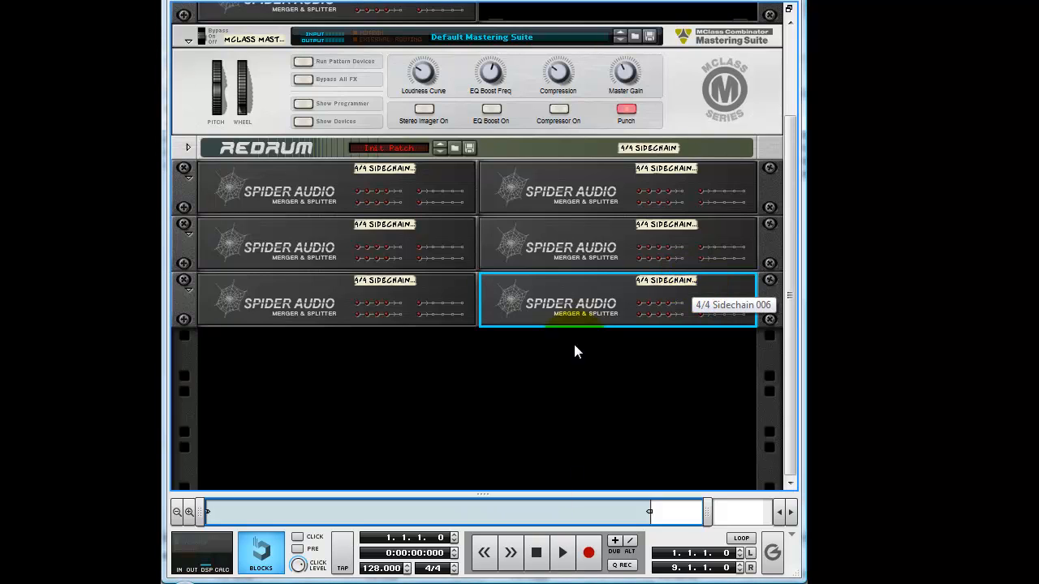
Fold all three rows of 4/4 Sidechain Spider Audio splitters.
{"action": "left_click", "coordinate": [188, 178]}
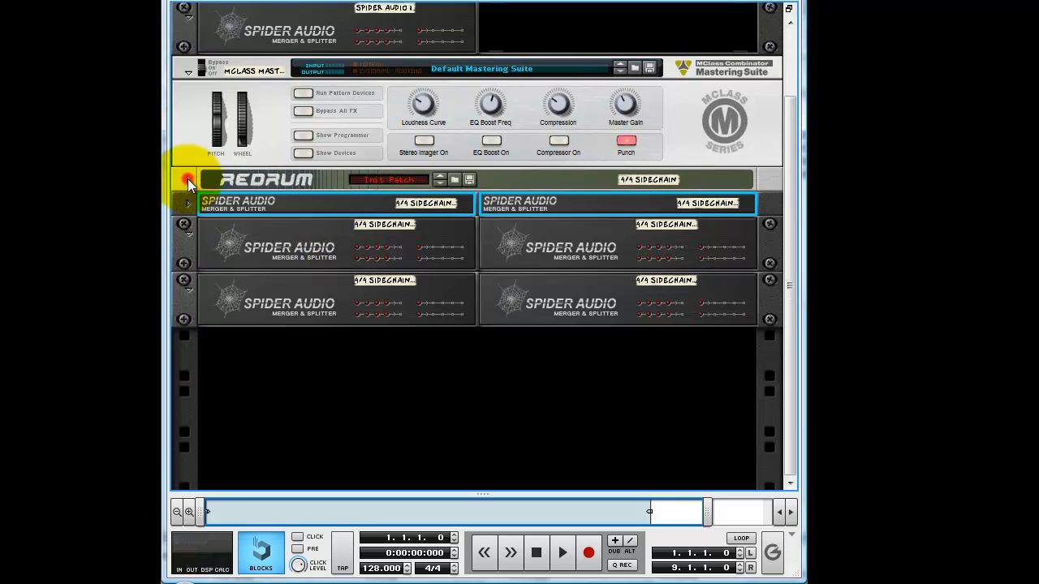
{"action": "left_click", "coordinate": [183, 237]}
{"action": "left_click", "coordinate": [184, 281]}
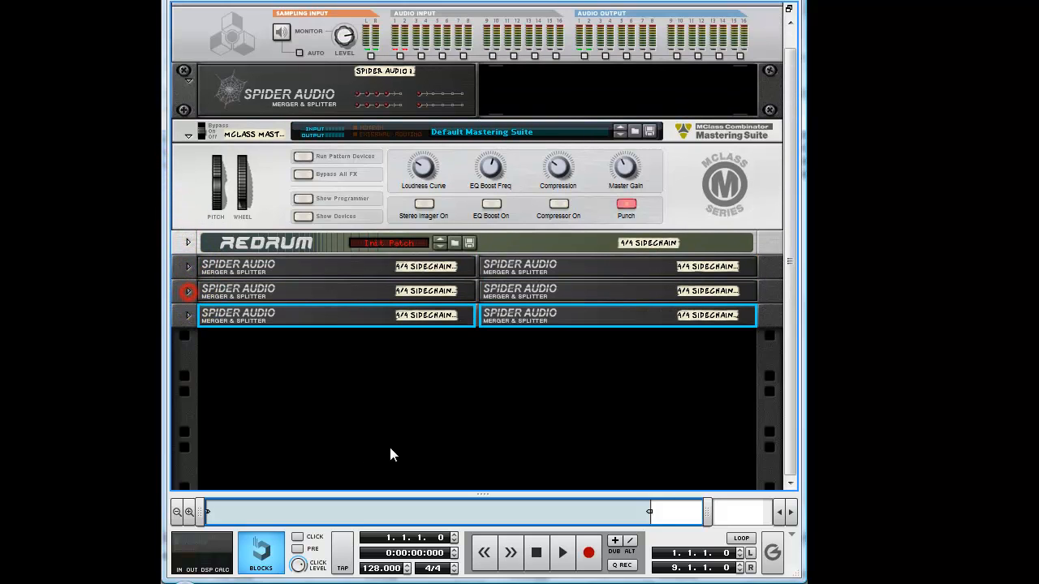
Add a second Redrum Drum Computer below the sidechain splitters and initialize its patch.
{"action": "right_click", "coordinate": [372, 393]}
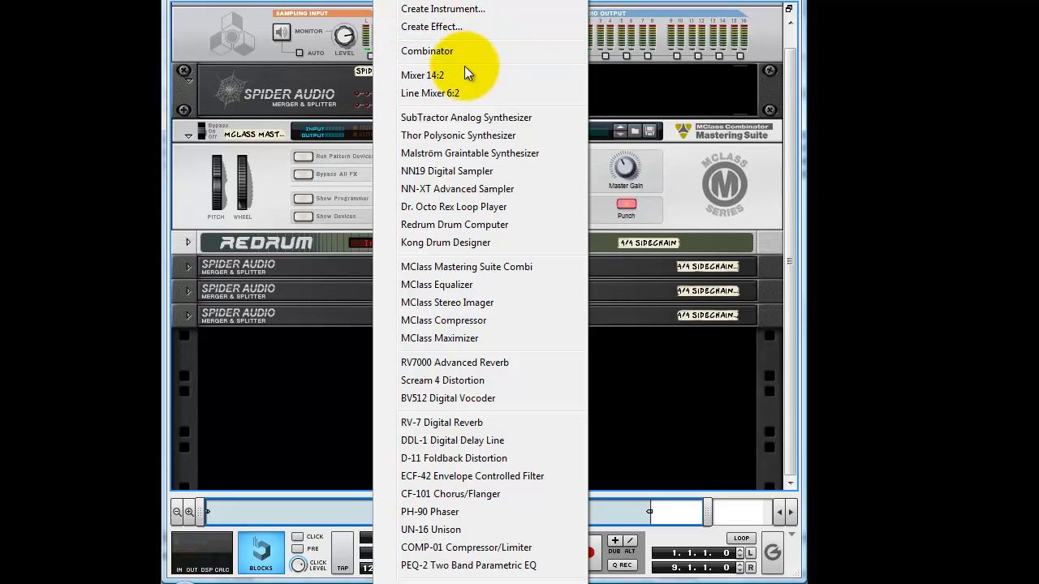
{"action": "left_click", "coordinate": [445, 225]}
{"action": "right_click", "coordinate": [221, 333]}
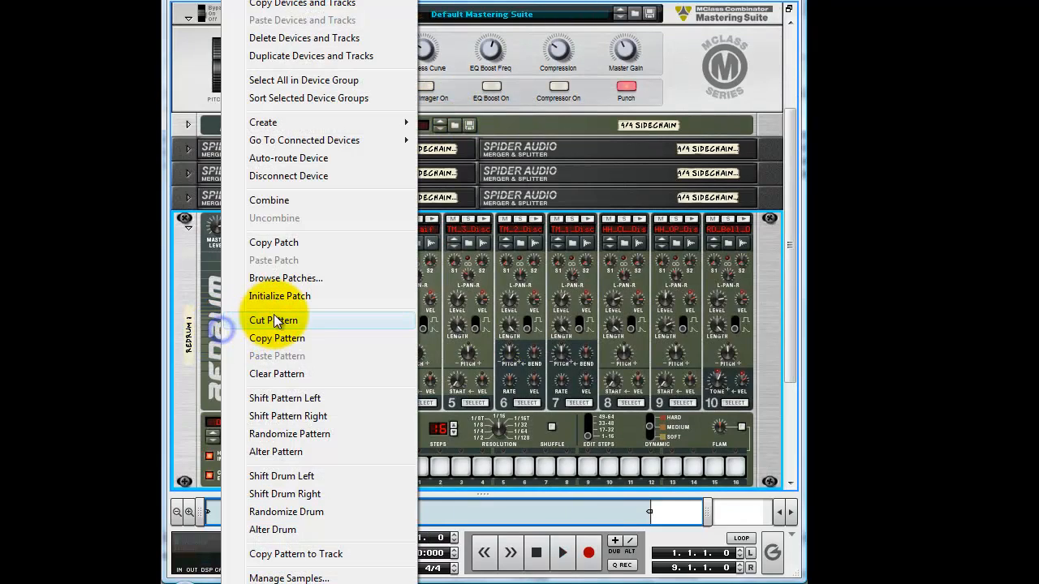
{"action": "left_click", "coordinate": [305, 297]}
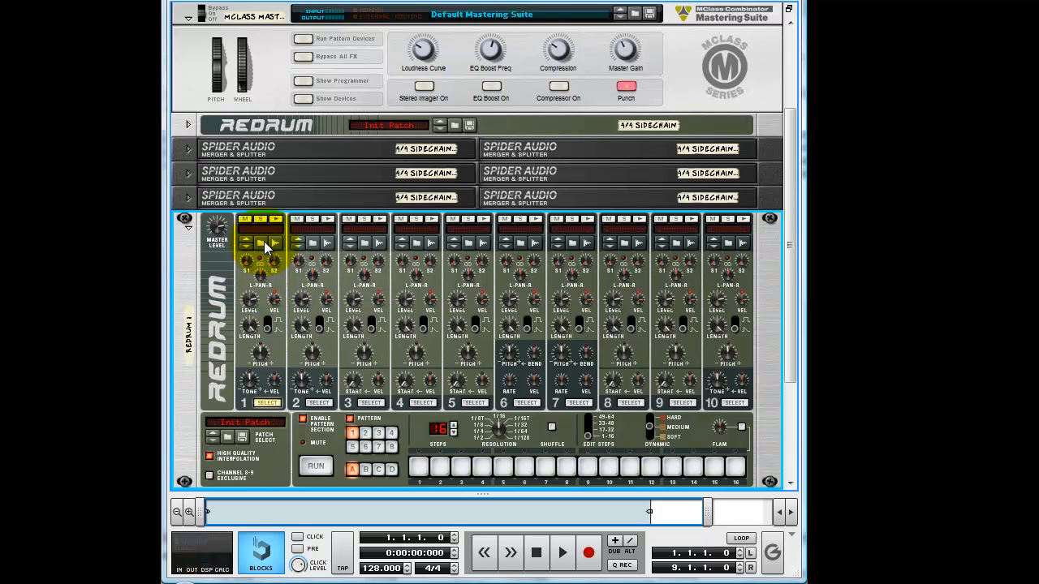
Audition snares in xclusive drums-sorted, 02_SnareDrums, and load Sd_CutCodes.WAV into channel 1 of the new Redrum.
{"action": "left_click", "coordinate": [260, 243]}
{"action": "left_click", "coordinate": [509, 66]}
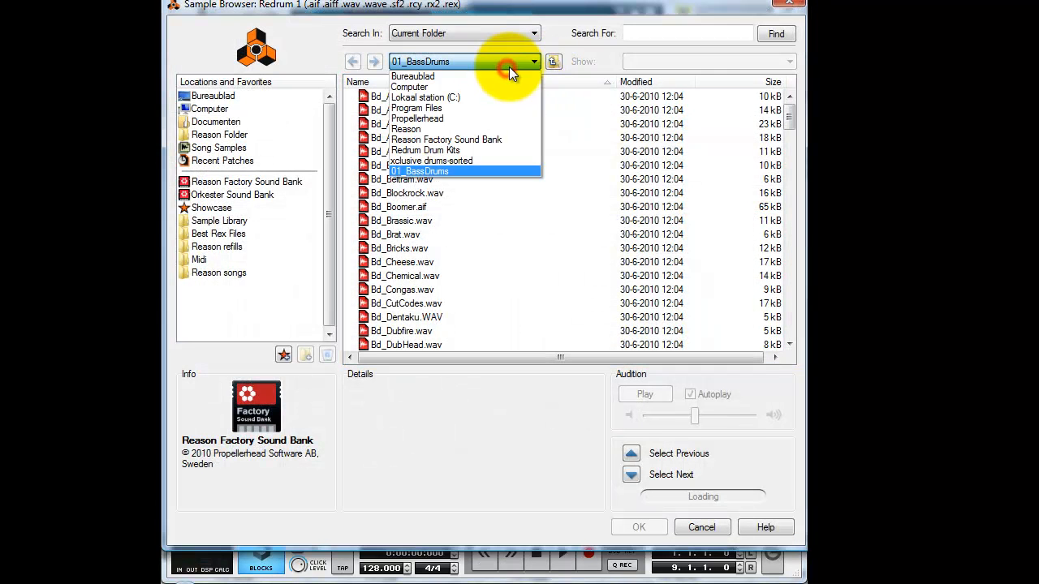
{"action": "left_click", "coordinate": [472, 157]}
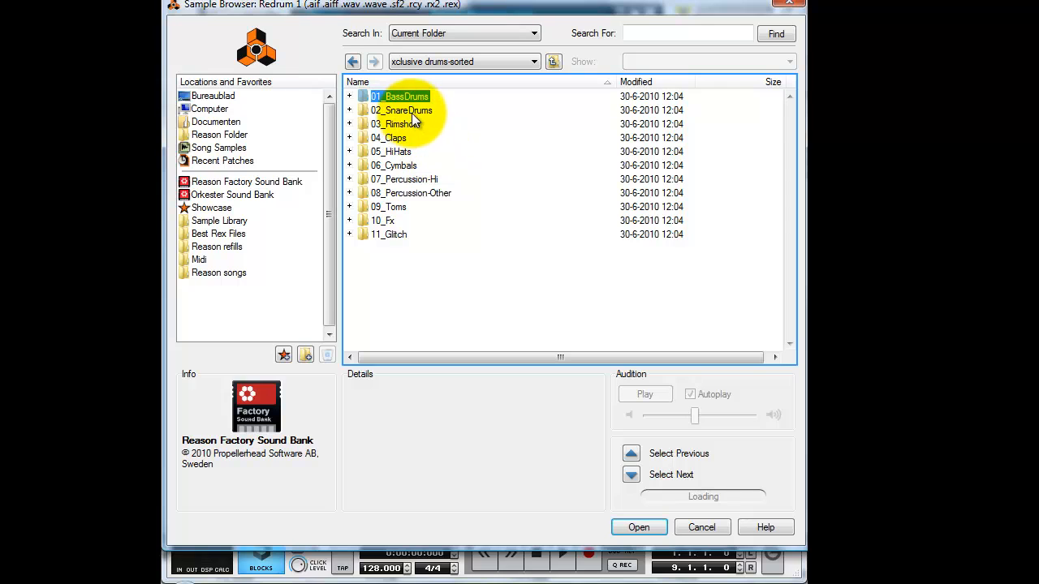
{"action": "double_click", "coordinate": [412, 111]}
{"action": "left_click", "coordinate": [411, 159]}
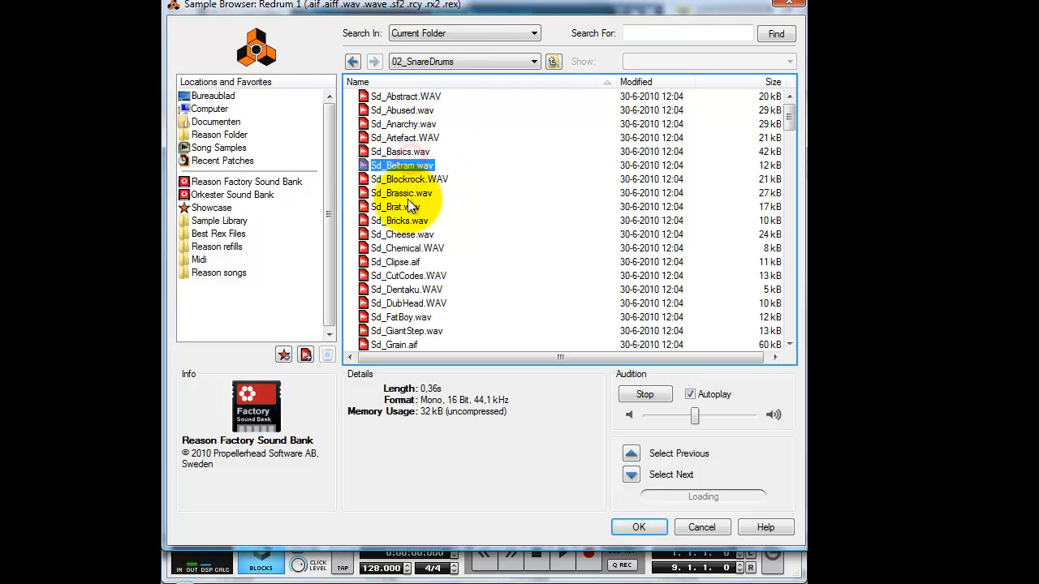
{"action": "left_click", "coordinate": [406, 220]}
{"action": "left_click", "coordinate": [402, 262]}
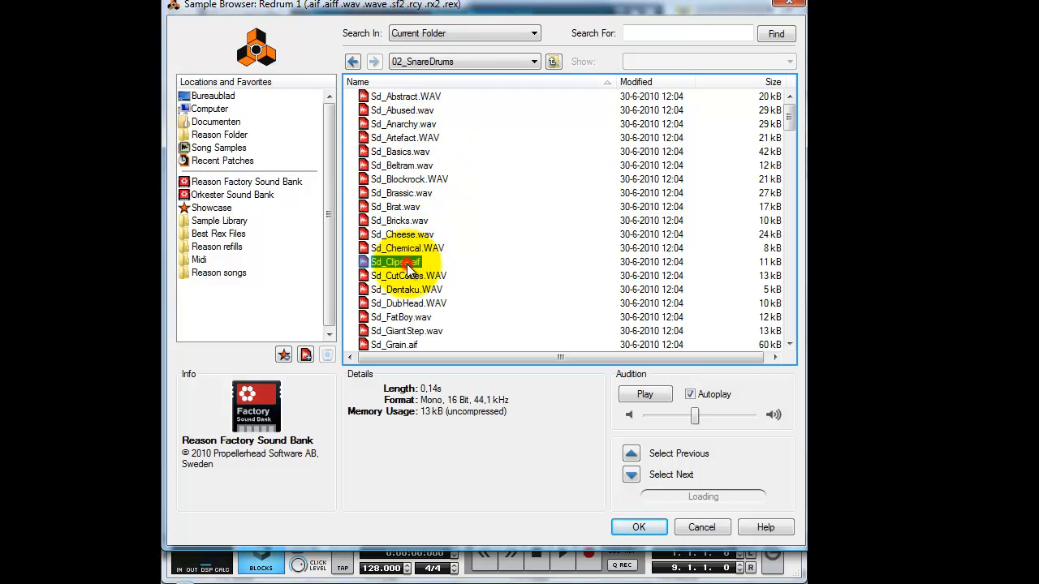
{"action": "left_click", "coordinate": [406, 276]}
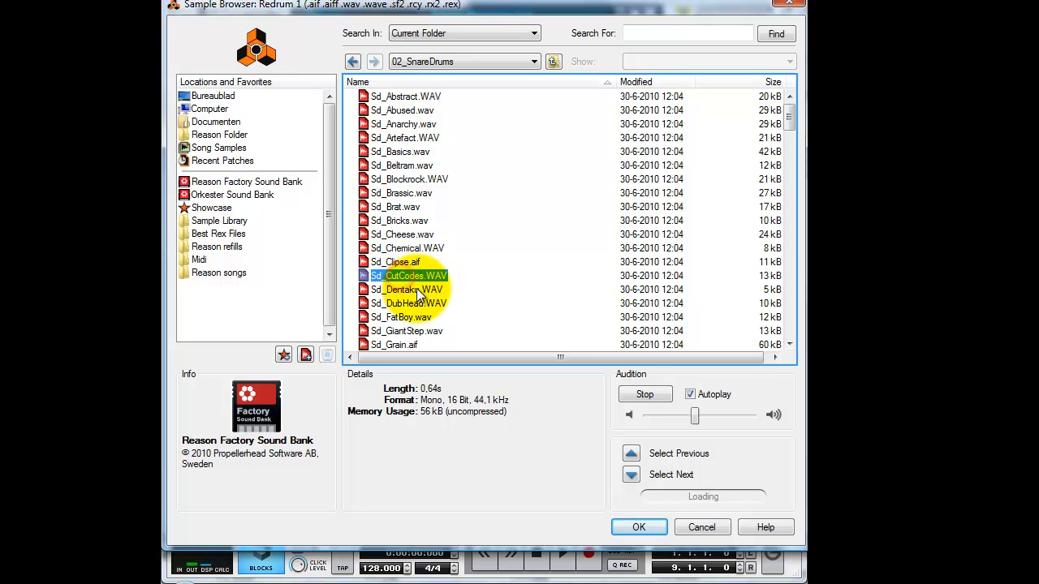
{"action": "left_click", "coordinate": [415, 306]}
{"action": "left_click", "coordinate": [406, 276]}
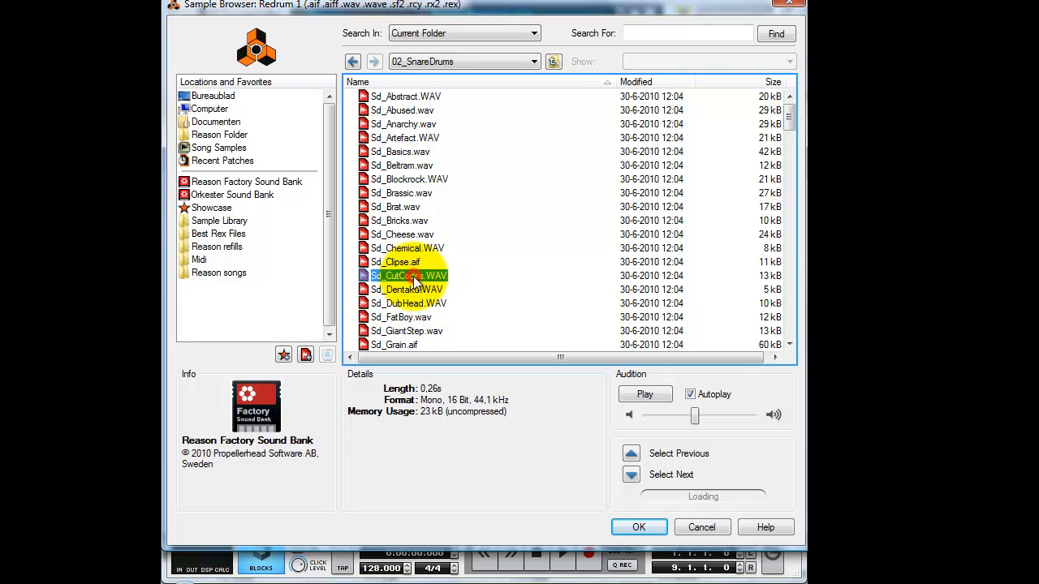
{"action": "double_click", "coordinate": [406, 276]}
Program the channel 1 snare on steps 5 and 13 of the new Redrum's pattern.
{"action": "scroll", "coordinate": [487, 362], "scroll_direction": "down", "scroll_amount": 3}
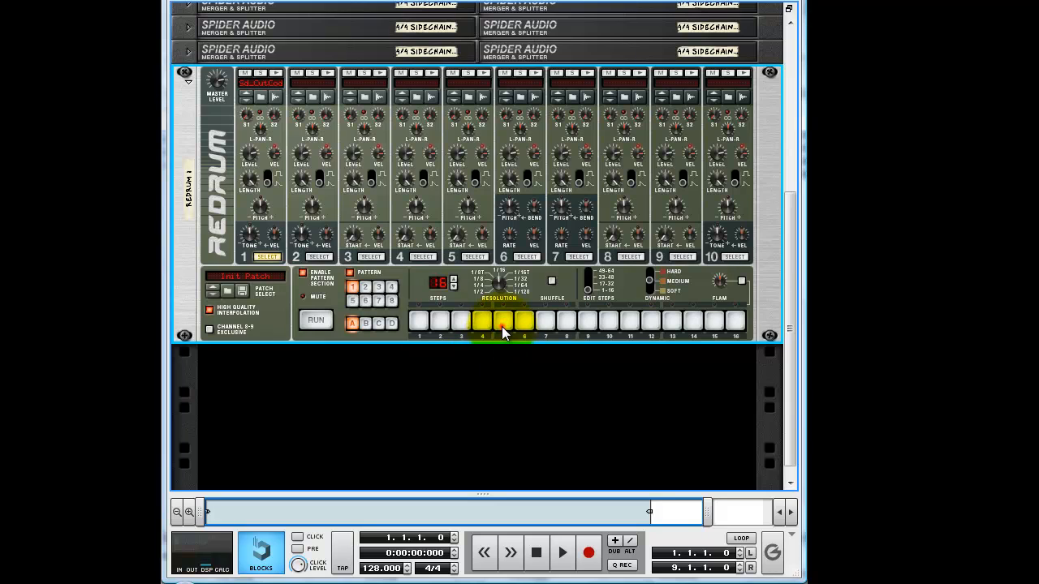
{"action": "left_click", "coordinate": [503, 324]}
{"action": "left_click", "coordinate": [672, 322]}
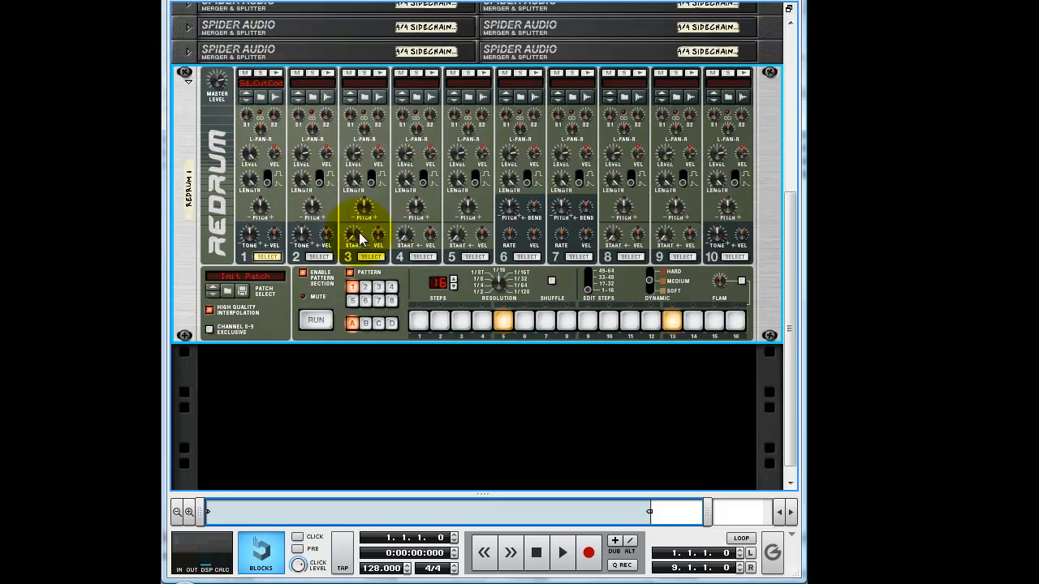
{"action": "key", "text": "Tab"}
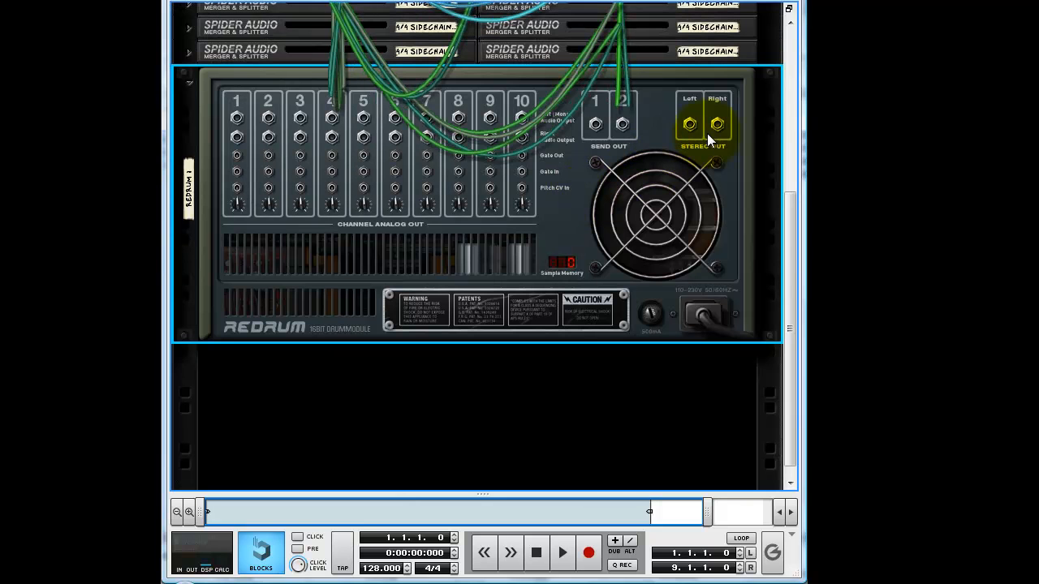
{"action": "key", "text": "Tab"}
{"action": "scroll", "coordinate": [439, 308], "scroll_direction": "down", "scroll_amount": 1}
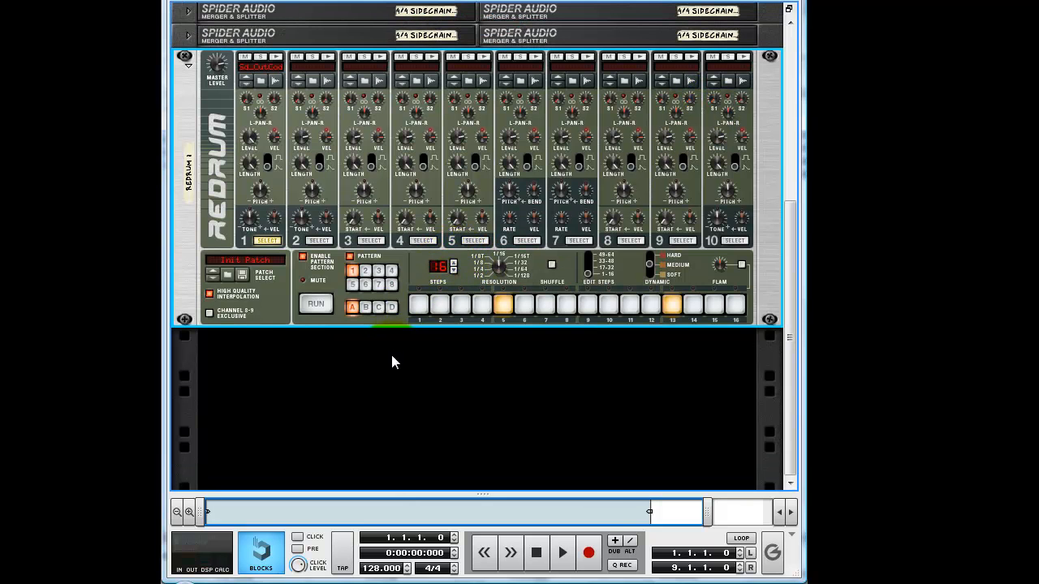
Add a Spider Audio Merger & Splitter below the second Redrum and duplicate it to make four splitters in two rows.
{"action": "right_click", "coordinate": [392, 362]}
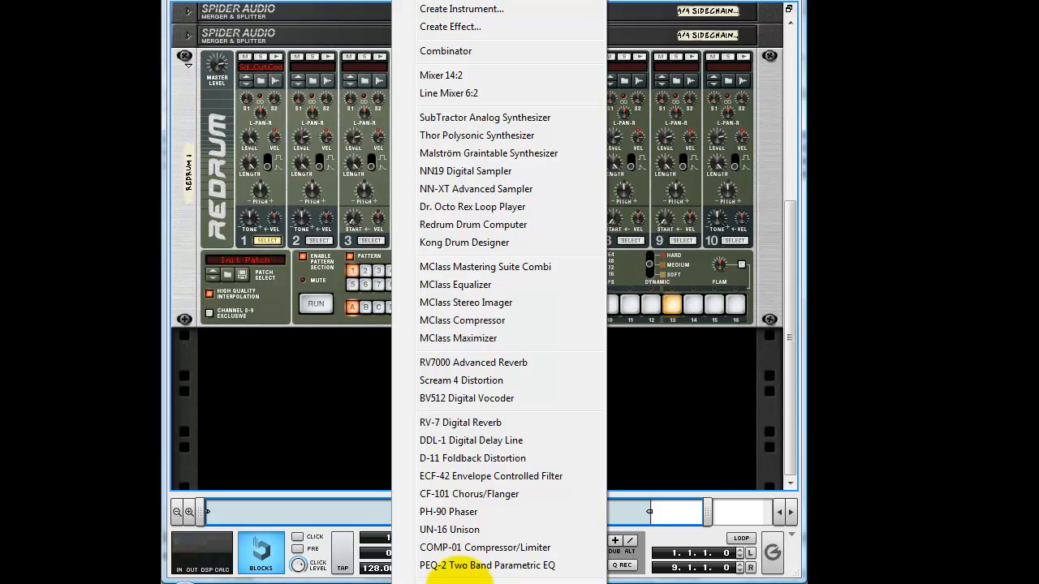
{"action": "mouse_move", "coordinate": [462, 578]}
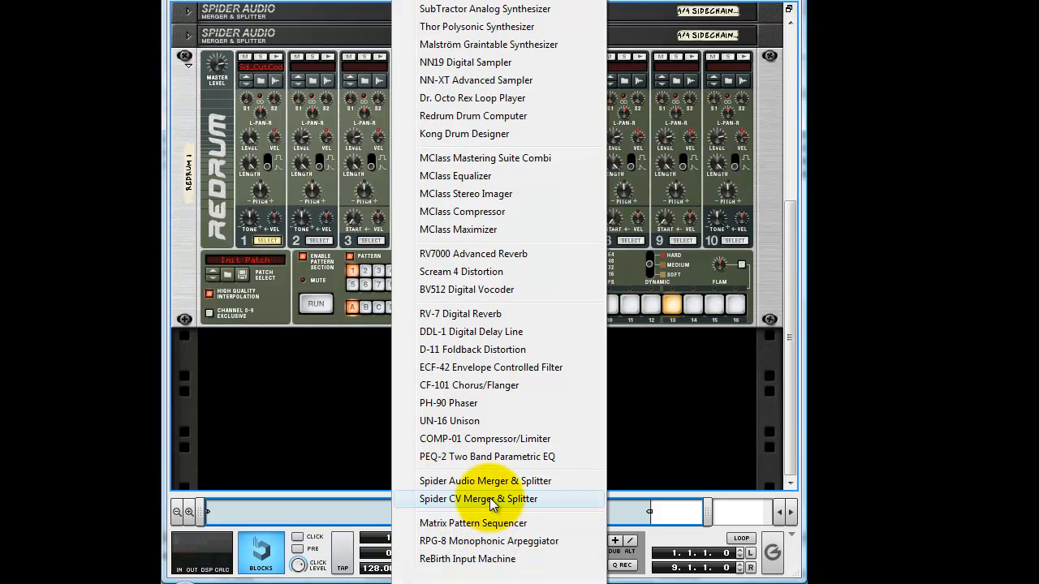
{"action": "left_click", "coordinate": [462, 482]}
{"action": "right_click", "coordinate": [457, 351]}
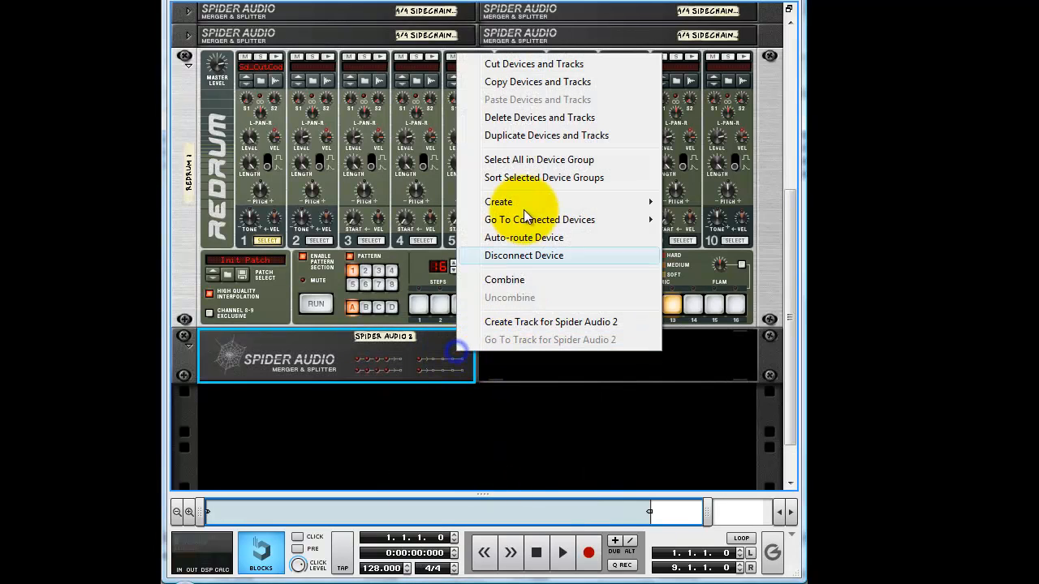
{"action": "left_click", "coordinate": [536, 135]}
{"action": "right_click", "coordinate": [560, 358]}
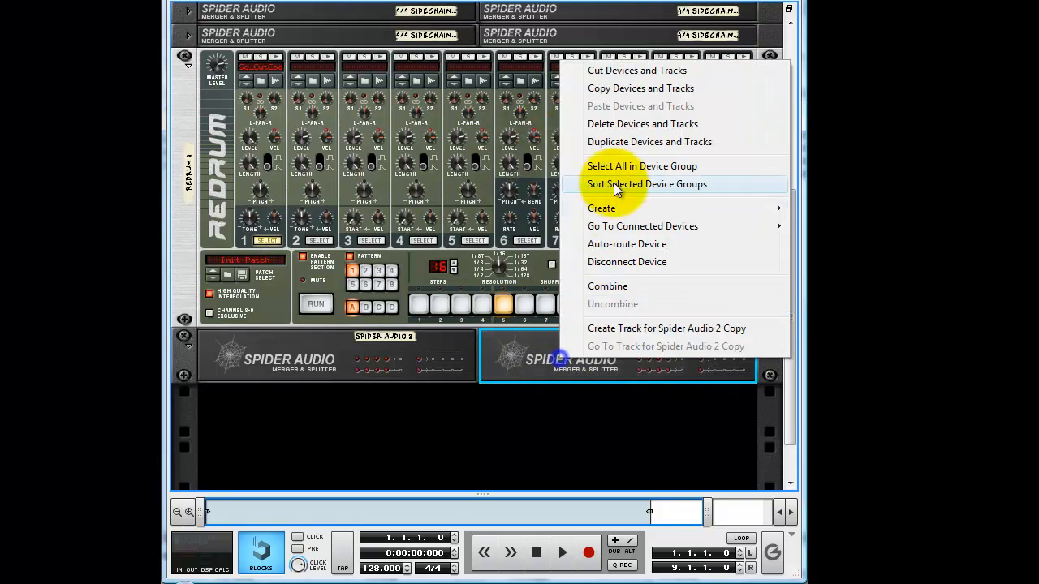
{"action": "left_click", "coordinate": [632, 143]}
{"action": "right_click", "coordinate": [410, 432]}
{"action": "left_click", "coordinate": [519, 220]}
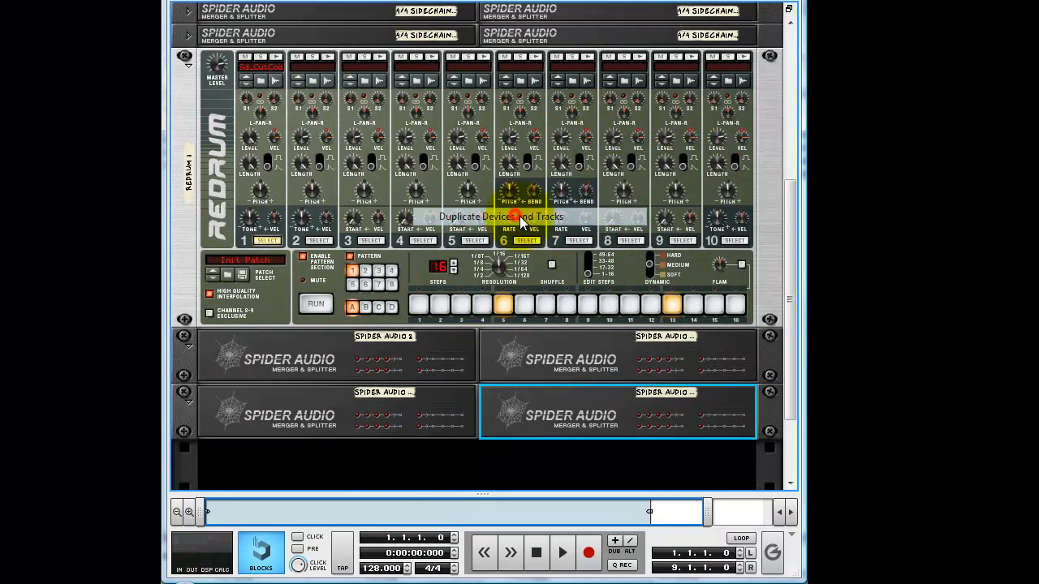
Rename the second Redrum 2/4 Sidechain and the first splitter below it 2/4 Sidechain 001.
{"action": "left_click", "coordinate": [188, 170]}
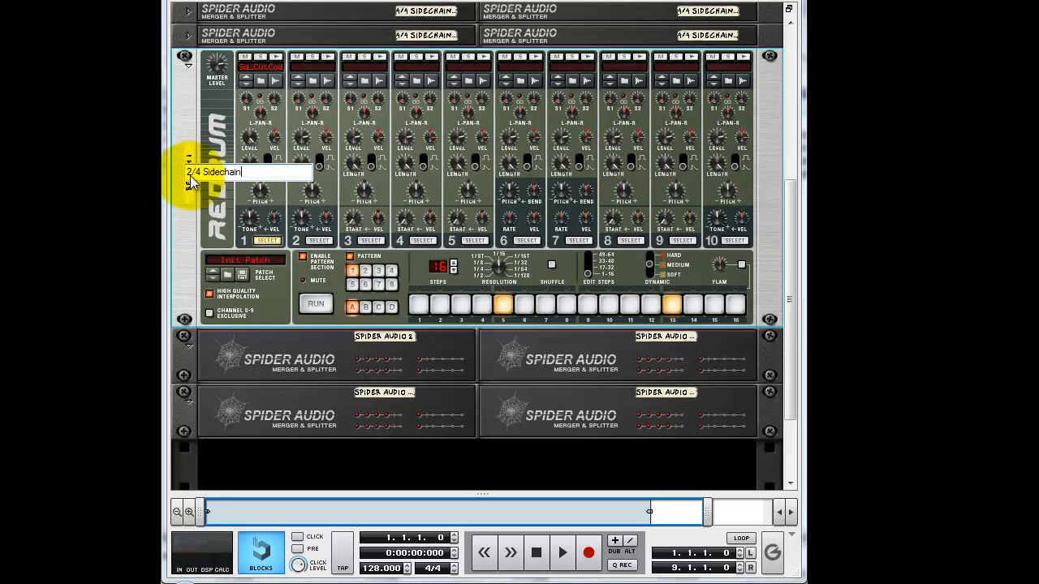
{"action": "key", "text": "Return"}
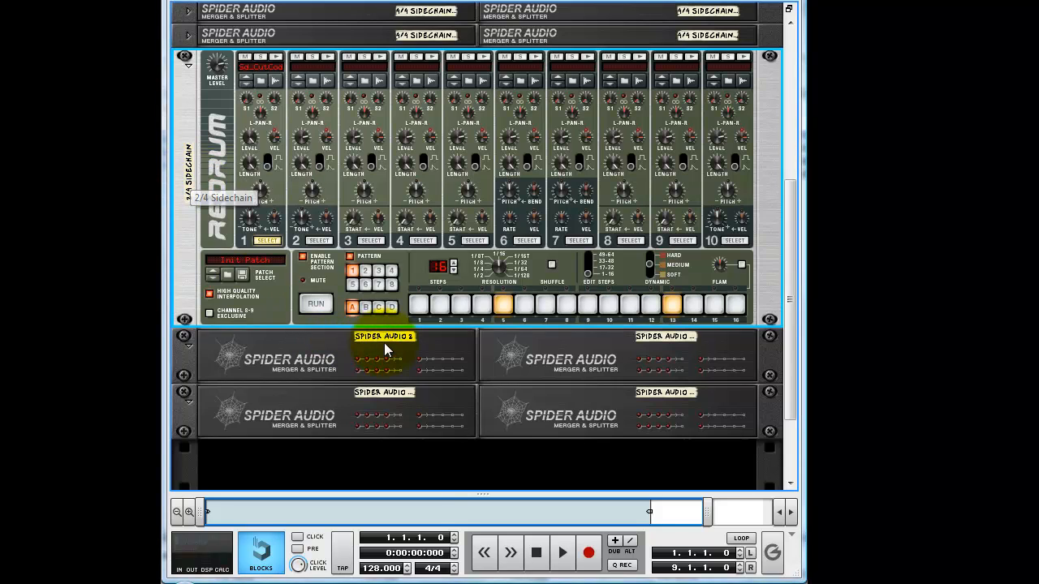
{"action": "left_click", "coordinate": [408, 335]}
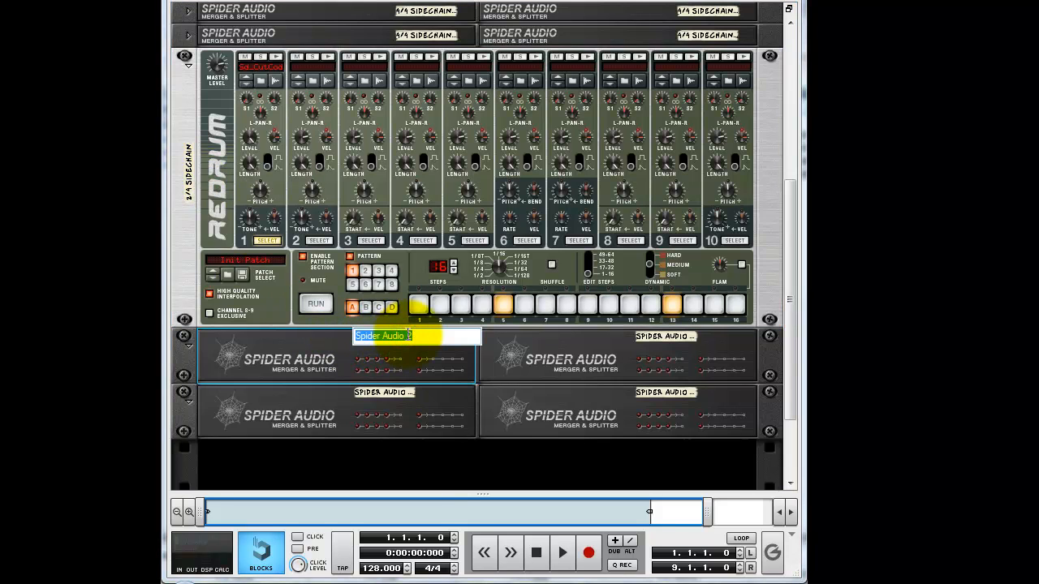
{"action": "type", "text": "2/4"}
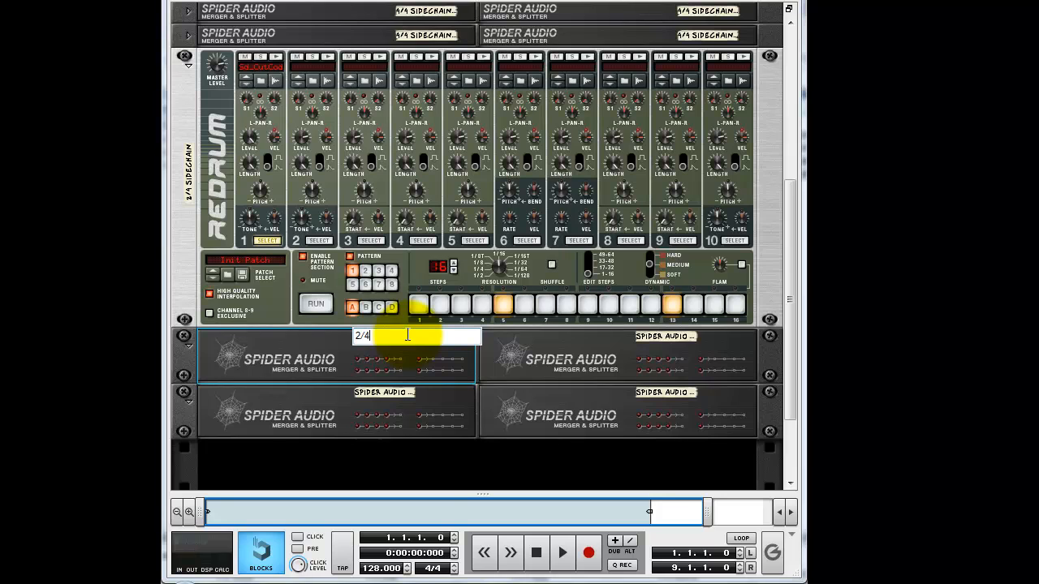
{"action": "type", "text": "S"}
{"action": "key", "text": "BackSpace"}
{"action": "type", "text": "Sidechain 001"}
{"action": "key", "text": "Return"}
Reuse the first splitter's name to rename the second splitter in that row 2/4 Sidechain 002.
{"action": "double_click", "coordinate": [407, 335]}
{"action": "key", "text": "ctrl+c"}
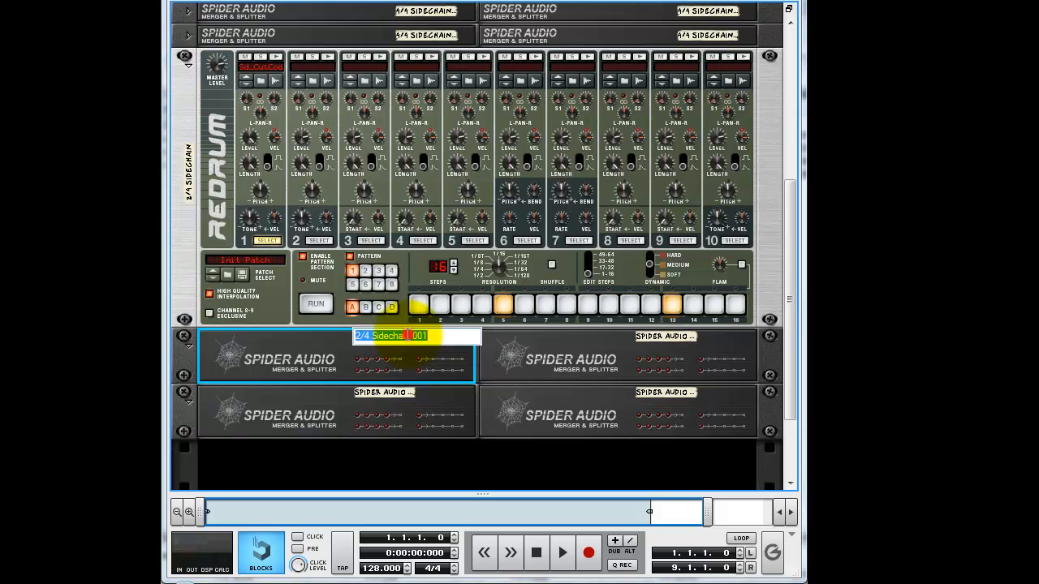
{"action": "double_click", "coordinate": [655, 337]}
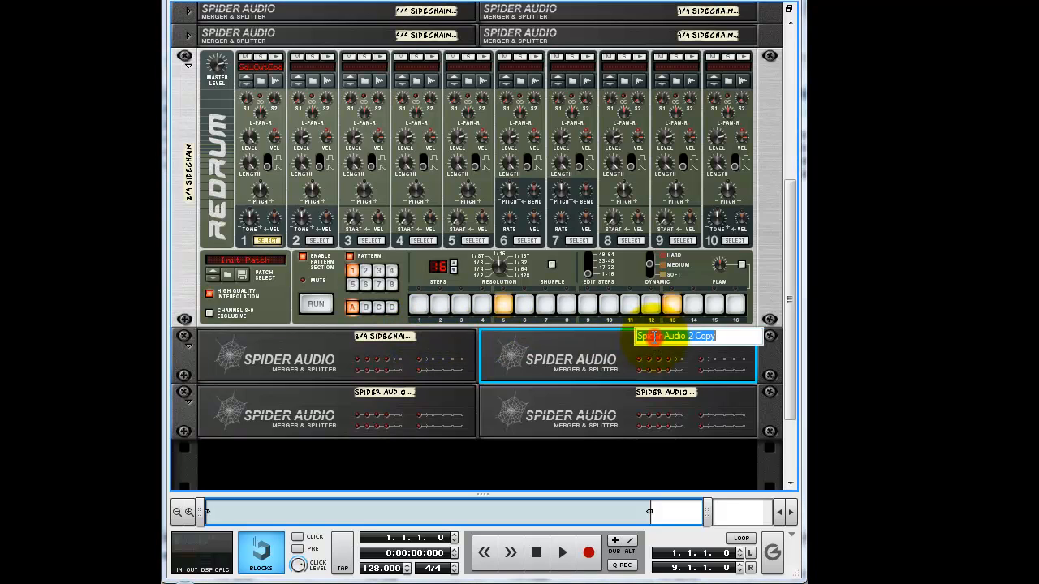
{"action": "key", "text": "ctrl+v"}
{"action": "key", "text": "BackSpace"}
{"action": "type", "text": "2"}
{"action": "key", "text": "Return"}
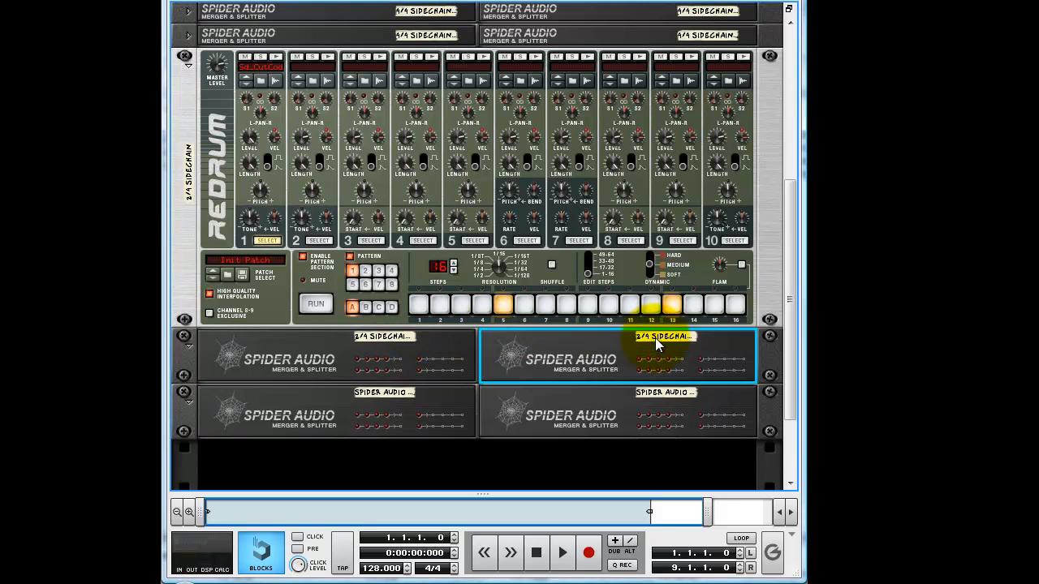
Rename the two splitters in the second row 2/4 Sidechain 003 and 2/4 Sidechain 004.
{"action": "double_click", "coordinate": [387, 392]}
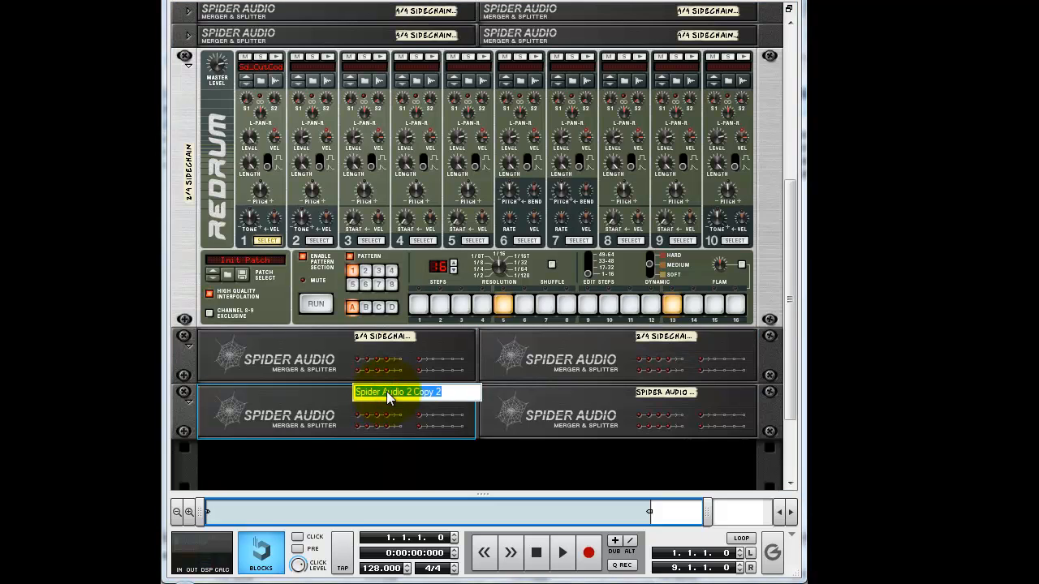
{"action": "key", "text": "ctrl+v"}
{"action": "key", "text": "BackSpace"}
{"action": "type", "text": "3"}
{"action": "key", "text": "Return"}
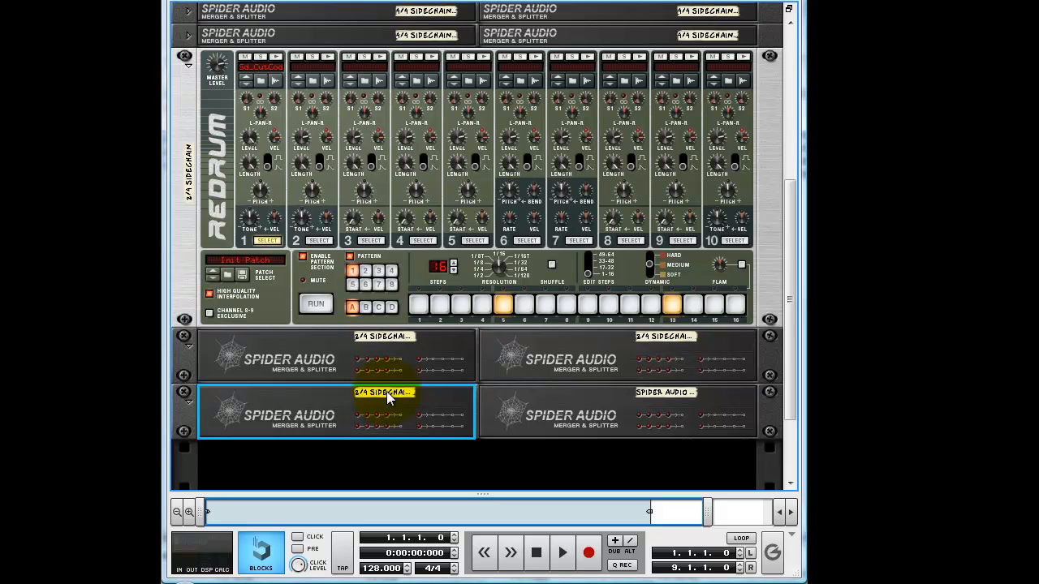
{"action": "double_click", "coordinate": [661, 392]}
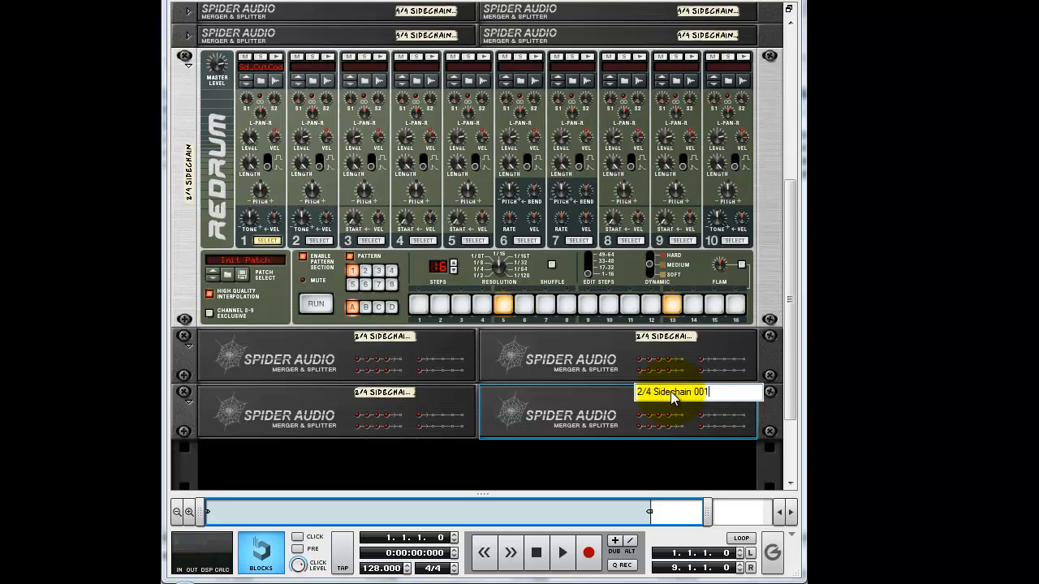
{"action": "key", "text": "BackSpace"}
{"action": "type", "text": "4"}
{"action": "key", "text": "Return"}
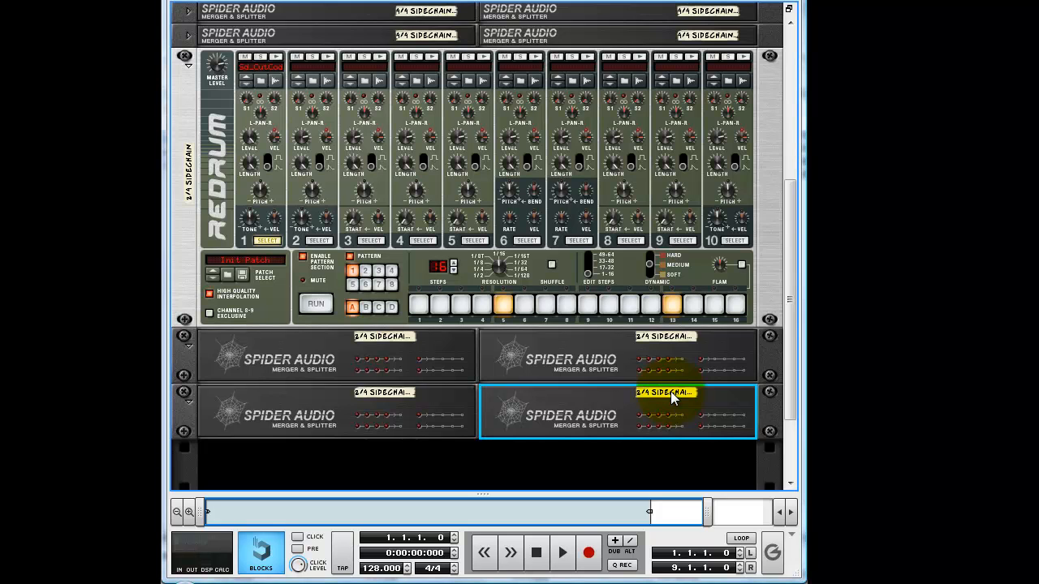
Cable the 2/4 Redrum's stereo output into the first 2/4 splitter and that splitter's outputs into the other three splitters.
{"action": "key", "text": "Tab"}
{"action": "left_click_drag", "start_coordinate": [689, 108], "coordinate": [644, 352]}
{"action": "left_click_drag", "start_coordinate": [405, 351], "coordinate": [646, 410]}
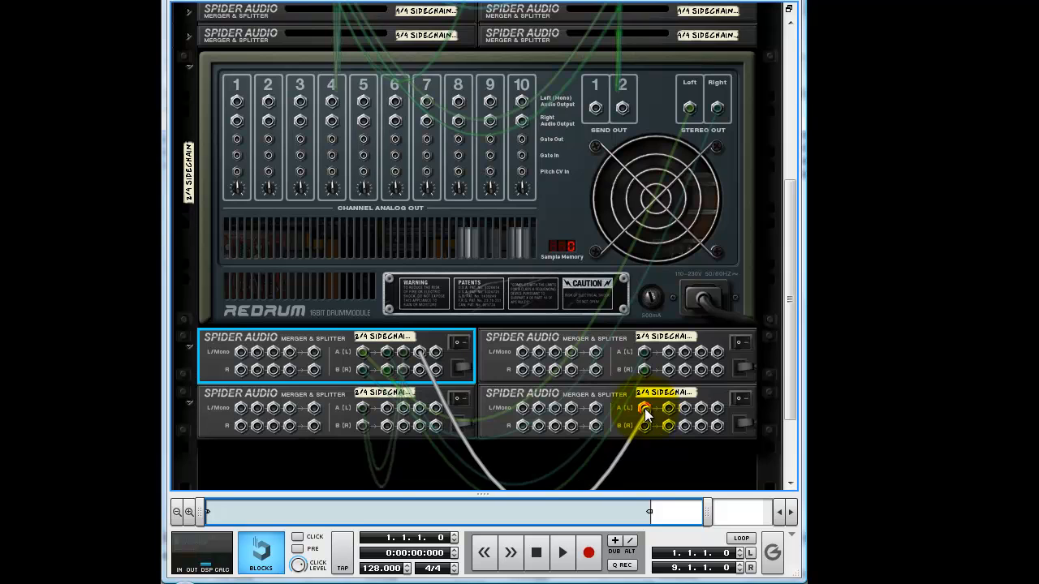
Fold the 2/4 Sidechain Redrum and both rows of 2/4 splitters, and return to the front of the rack.
{"action": "left_click", "coordinate": [189, 66]}
{"action": "left_click", "coordinate": [186, 229]}
{"action": "left_click", "coordinate": [186, 228]}
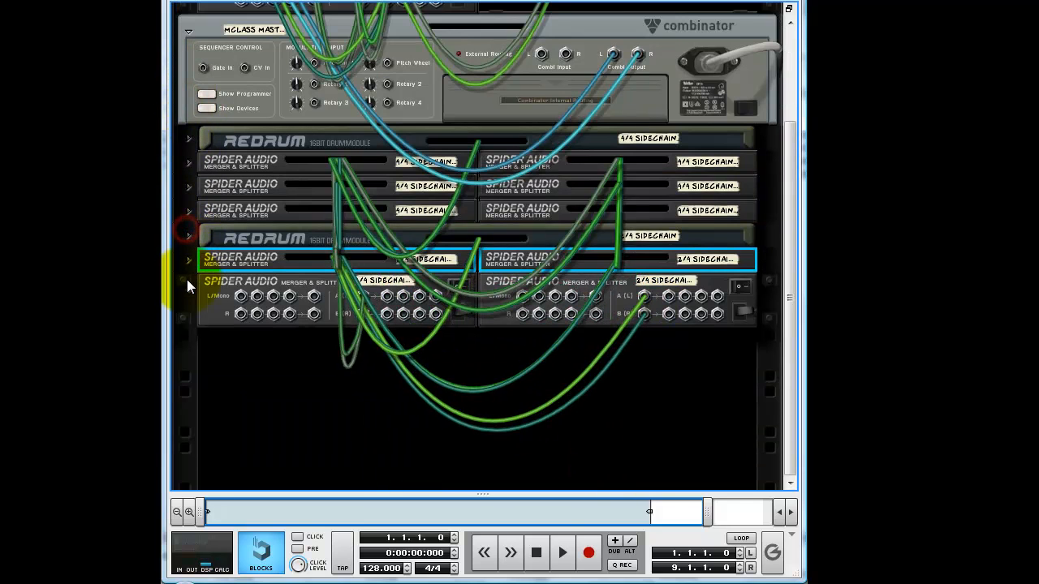
{"action": "left_click", "coordinate": [188, 282]}
{"action": "key", "text": "Tab"}
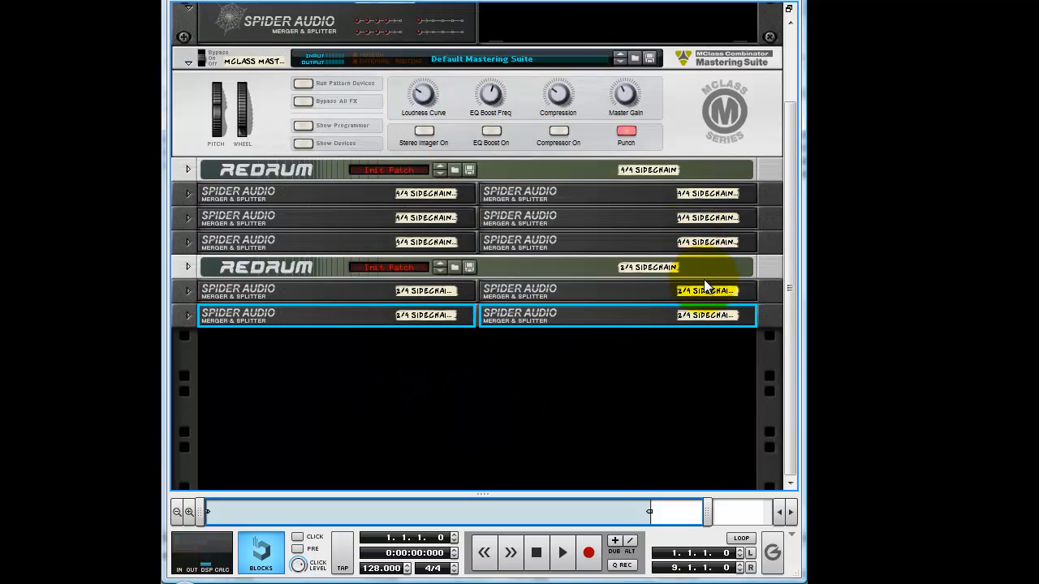
Add a Mixer 14:2 below the 2/4 splitters and check its master output cabling to the MClass Mastering Suite.
{"action": "right_click", "coordinate": [407, 388]}
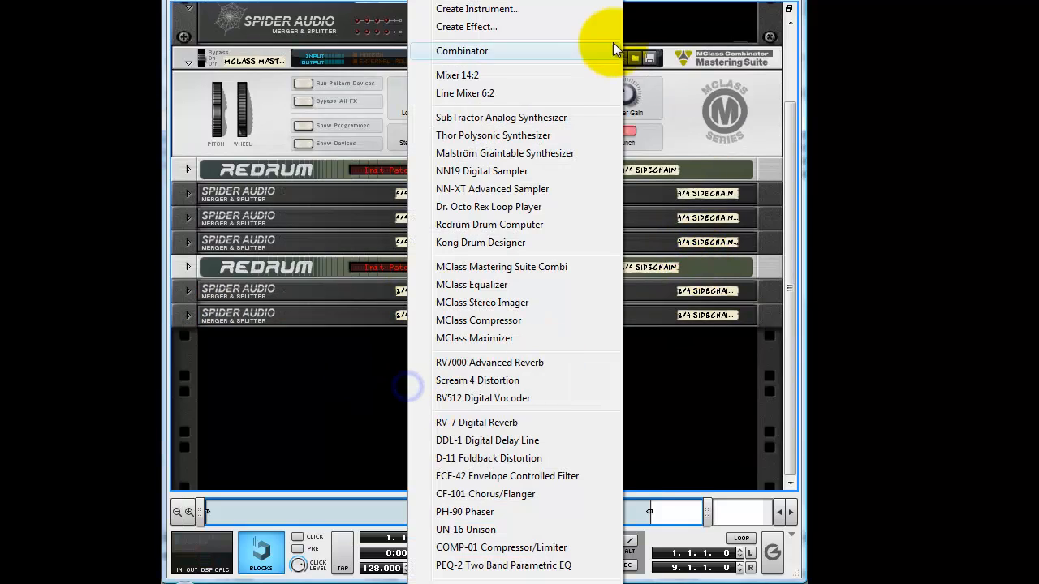
{"action": "left_click", "coordinate": [507, 79]}
{"action": "scroll", "coordinate": [473, 204], "scroll_direction": "up", "scroll_amount": 3}
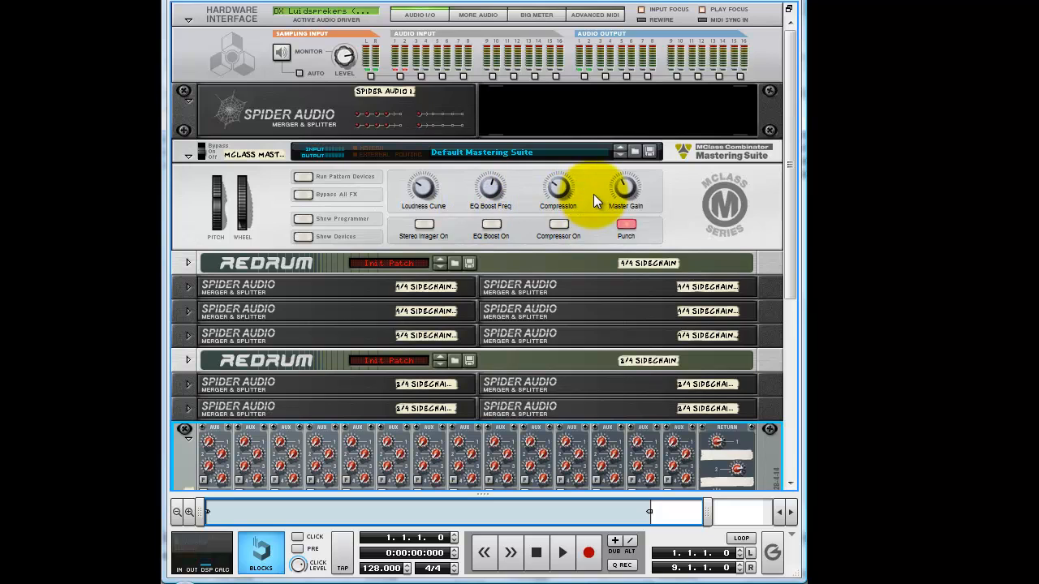
{"action": "scroll", "coordinate": [706, 359], "scroll_direction": "down", "scroll_amount": 2}
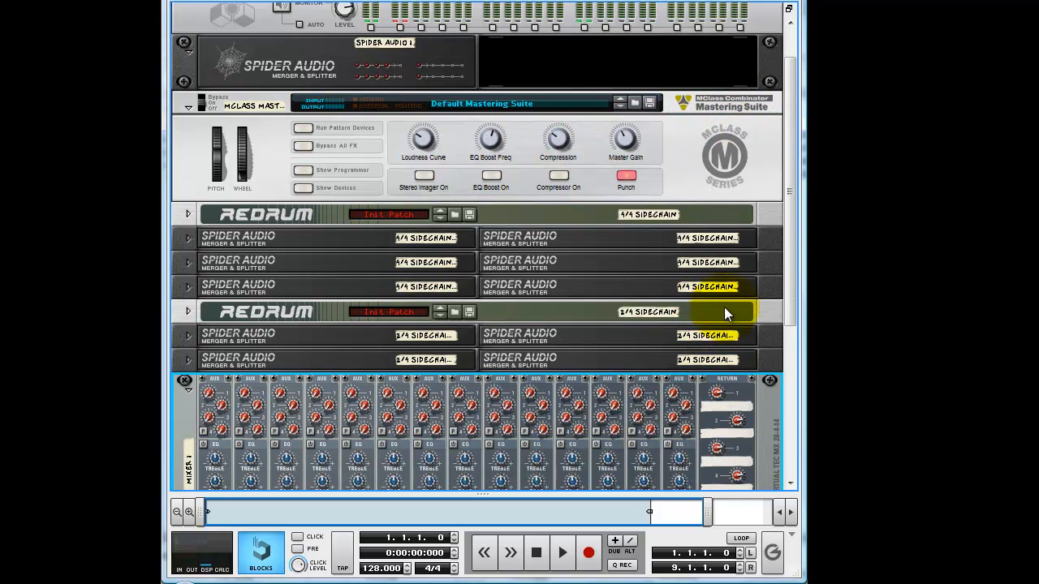
{"action": "key", "text": "Tab"}
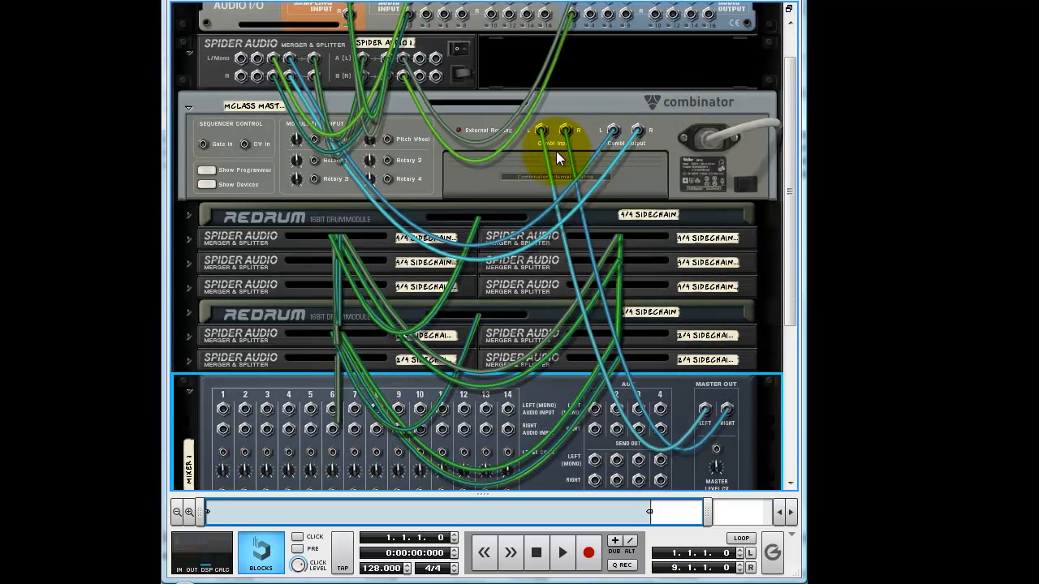
{"action": "key", "text": "Tab"}
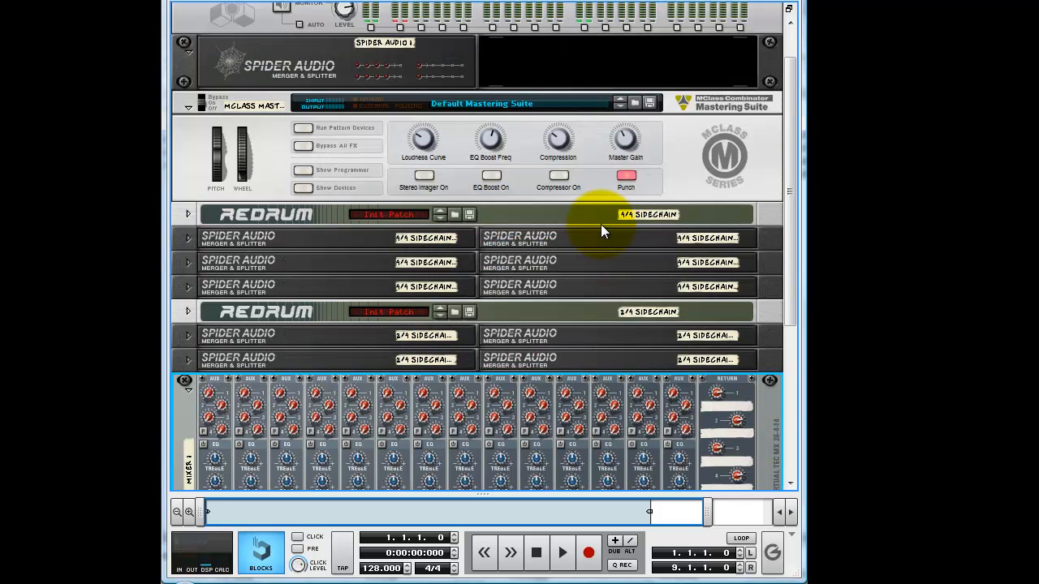
Add an MClass Compressor below the mixer and set its threshold to -9.6 dB.
{"action": "scroll", "coordinate": [600, 225], "scroll_direction": "down", "scroll_amount": 5}
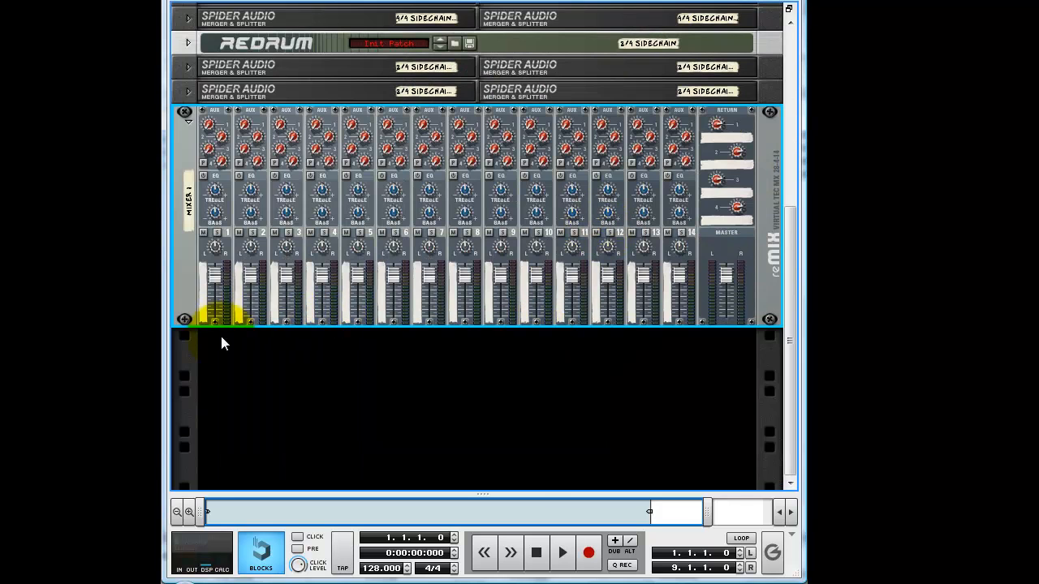
{"action": "right_click", "coordinate": [243, 351]}
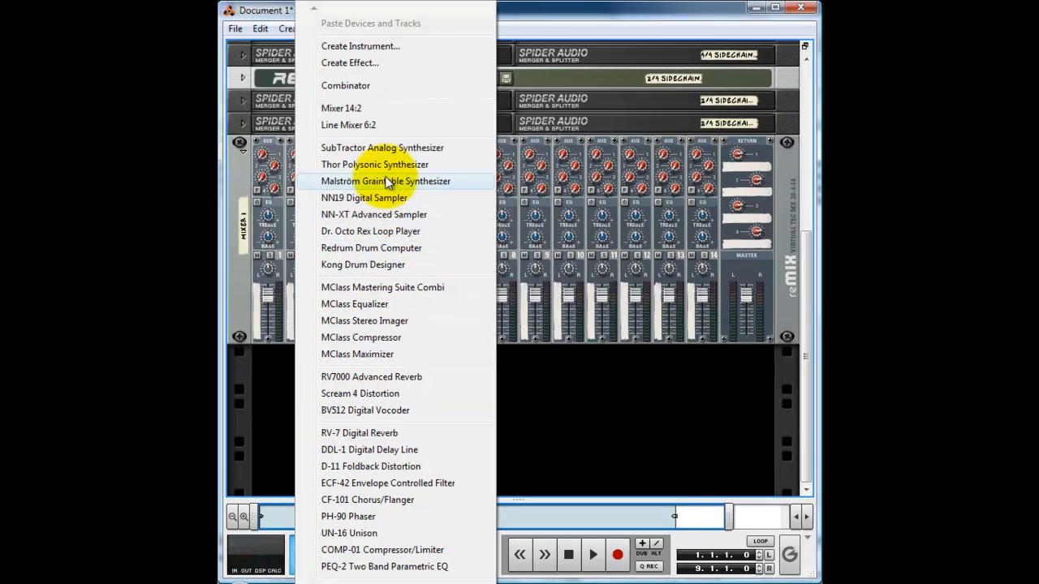
{"action": "left_click", "coordinate": [454, 337]}
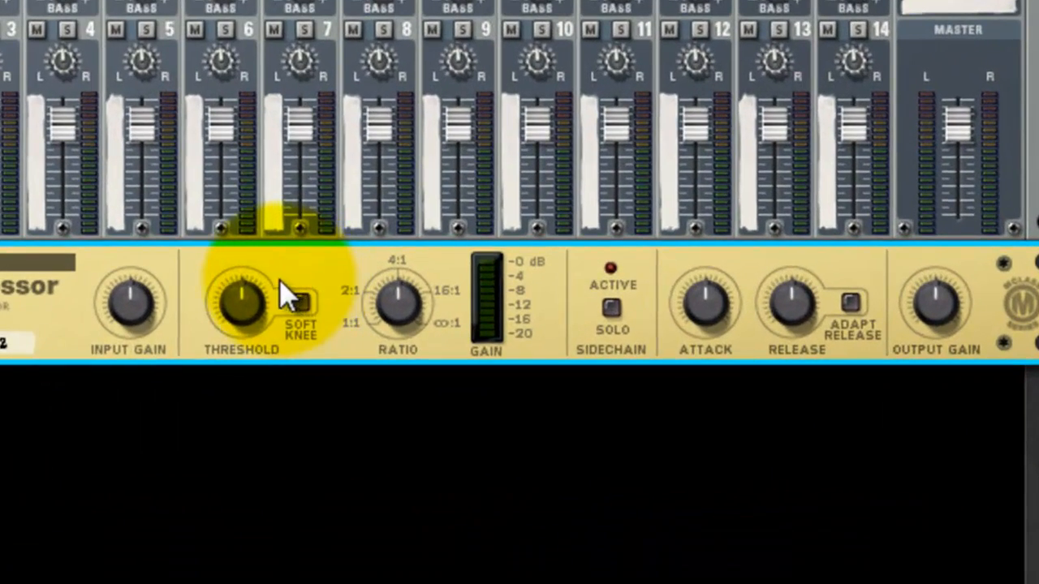
{"action": "left_click_drag", "start_coordinate": [241, 312], "coordinate": [296, 105]}
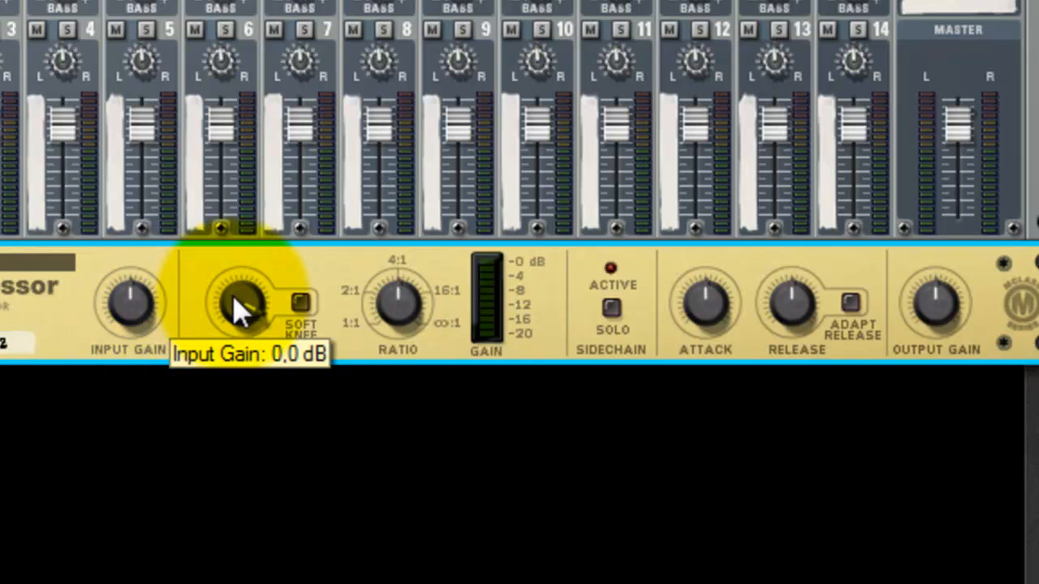
{"action": "left_click_drag", "start_coordinate": [236, 308], "coordinate": [266, 394]}
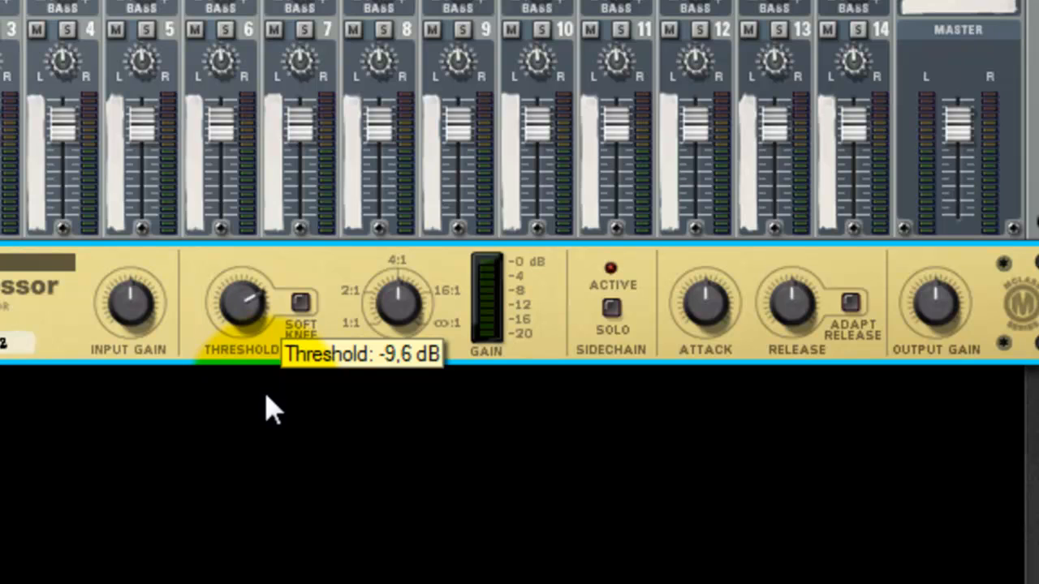
Raise the compressor's input gain slightly, lower the ratio to about 2:1, and set attack to minimum and release to maximum.
{"action": "left_click_drag", "start_coordinate": [138, 318], "coordinate": [152, 270]}
{"action": "left_click_drag", "start_coordinate": [421, 273], "coordinate": [414, 429]}
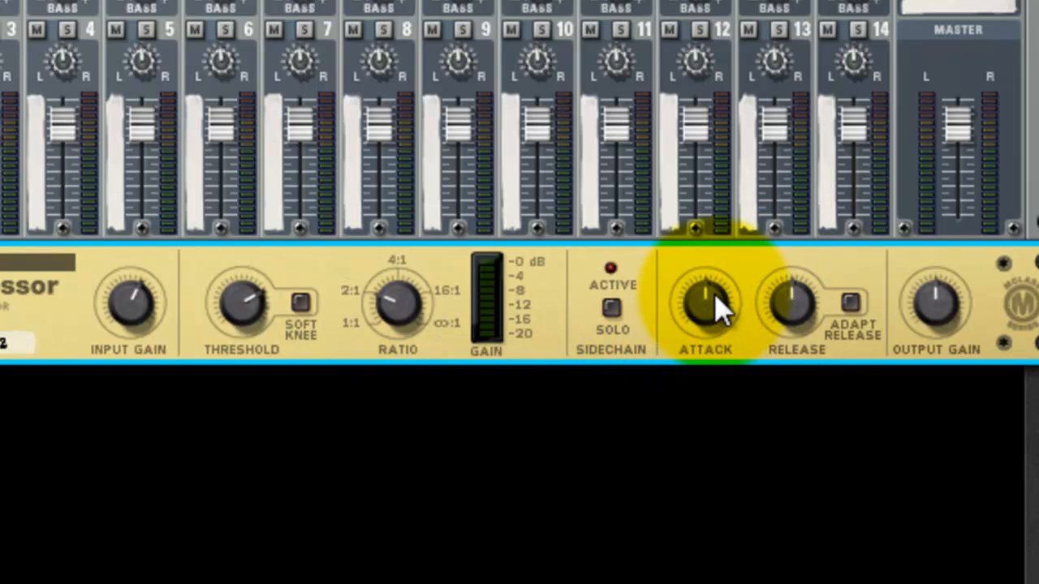
{"action": "left_click_drag", "start_coordinate": [707, 301], "coordinate": [706, 362]}
{"action": "left_click_drag", "start_coordinate": [796, 313], "coordinate": [795, 276]}
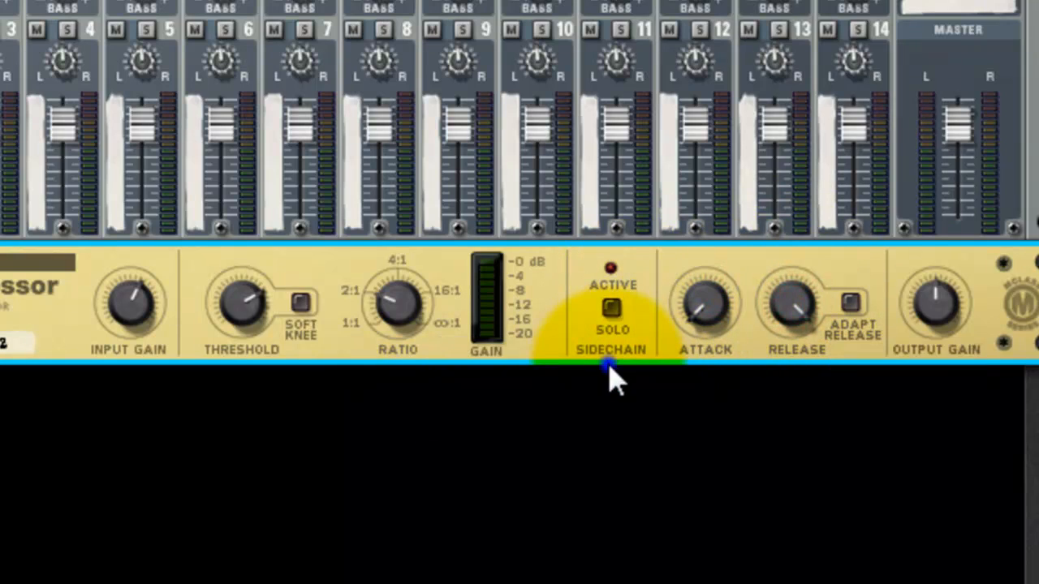
Duplicate the configured MClass Compressor twice to make a stack of three below the mixer.
{"action": "right_click", "coordinate": [579, 330]}
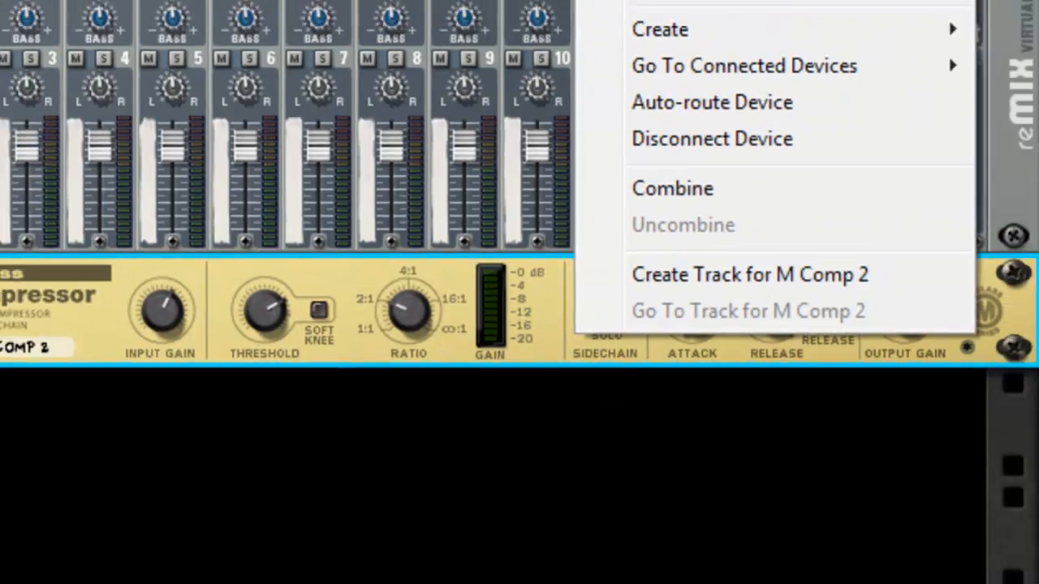
{"action": "left_click", "coordinate": [637, 142]}
{"action": "right_click", "coordinate": [551, 403]}
{"action": "left_click", "coordinate": [632, 188]}
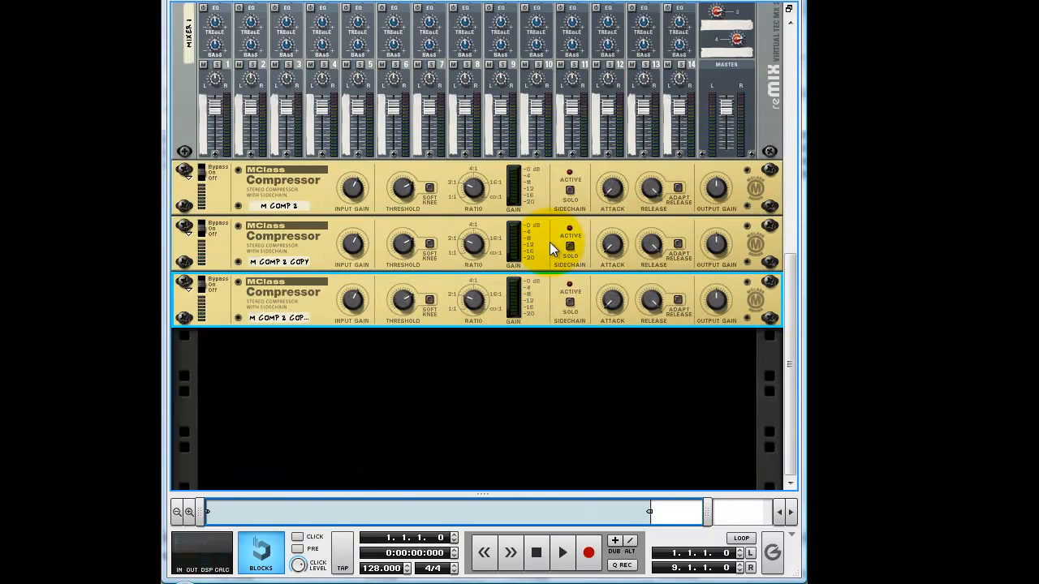
{"action": "key", "text": "Tab"}
{"action": "key", "text": "Tab"}
Add a BV512 Vocoder directly below each of the three MClass Compressors.
{"action": "right_click", "coordinate": [558, 192]}
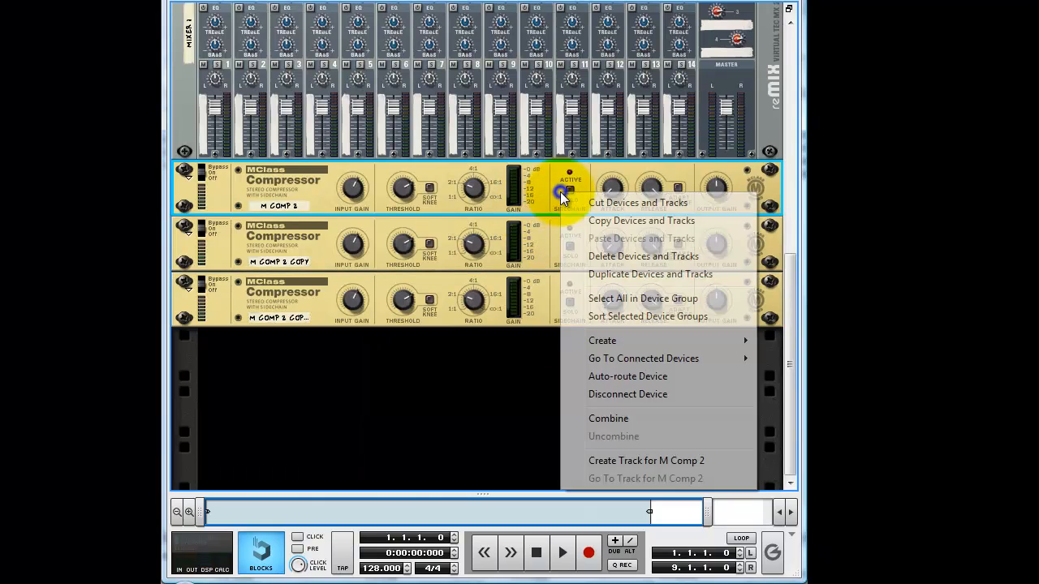
{"action": "mouse_move", "coordinate": [633, 345]}
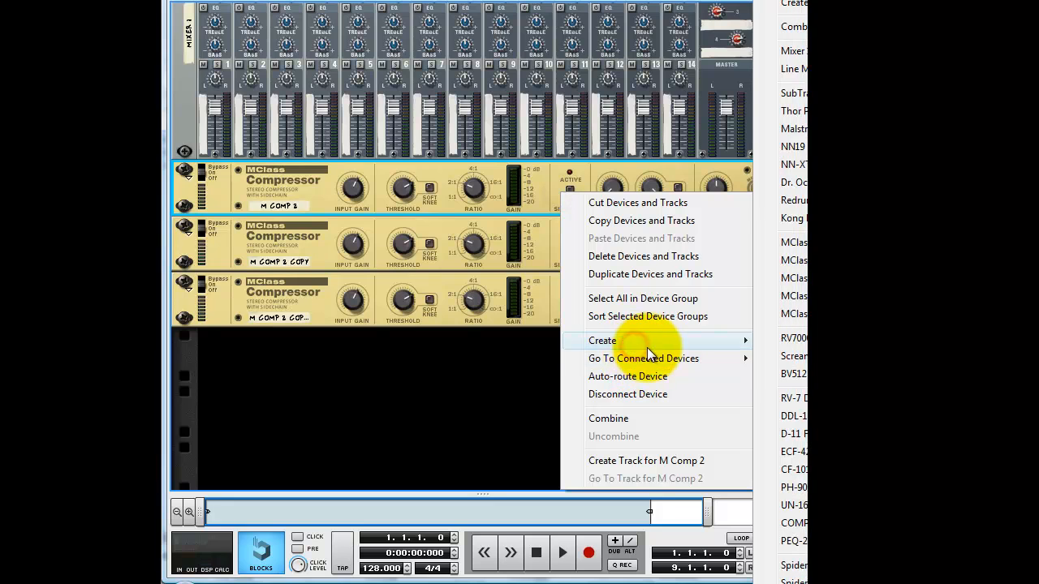
{"action": "left_click", "coordinate": [791, 373]}
{"action": "right_click", "coordinate": [541, 369]}
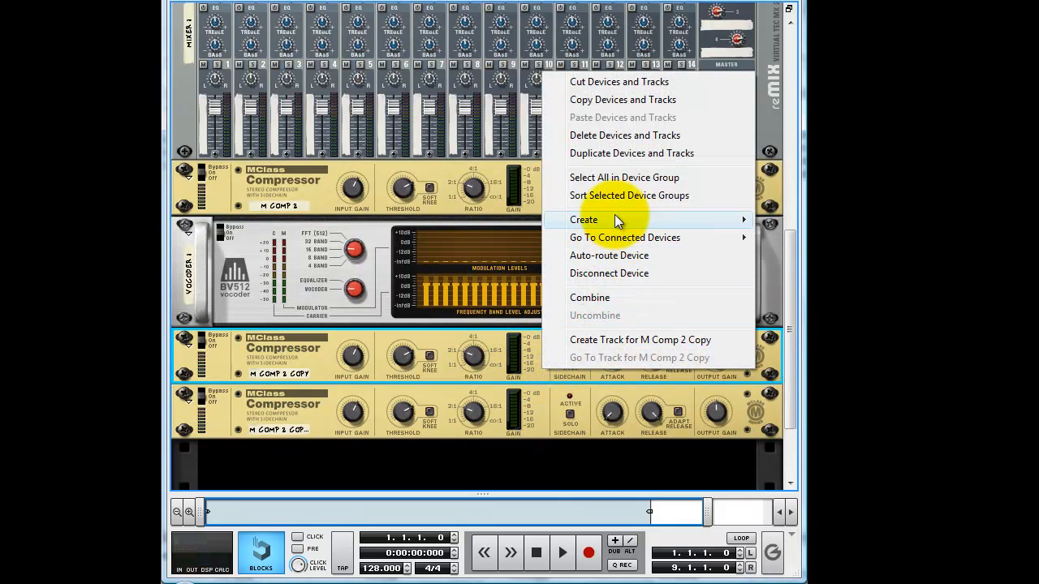
{"action": "mouse_move", "coordinate": [614, 214]}
{"action": "left_click", "coordinate": [792, 373]}
{"action": "scroll", "coordinate": [556, 406], "scroll_direction": "down", "scroll_amount": 4}
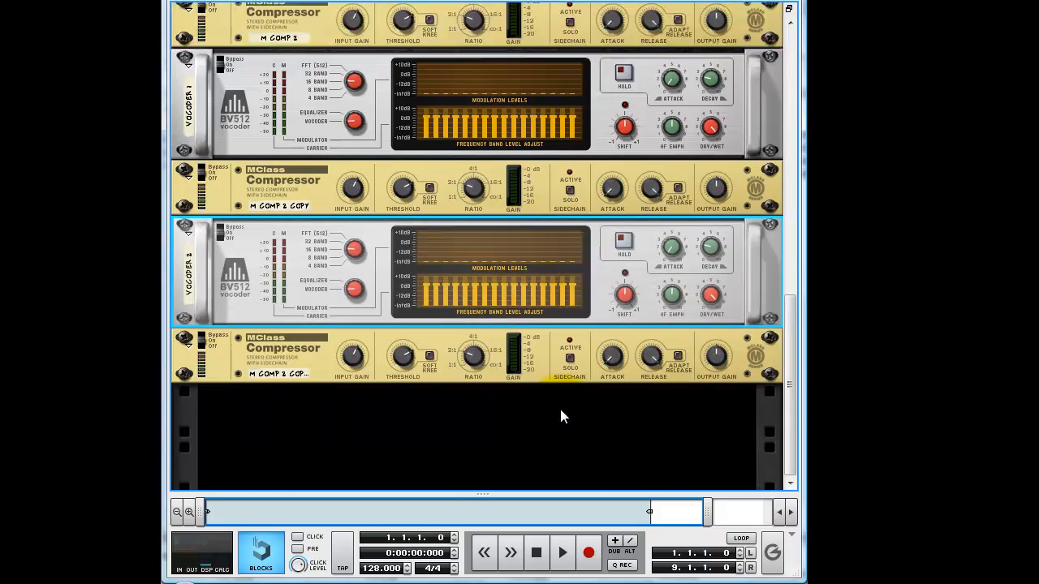
{"action": "right_click", "coordinate": [546, 290]}
{"action": "mouse_move", "coordinate": [654, 143]}
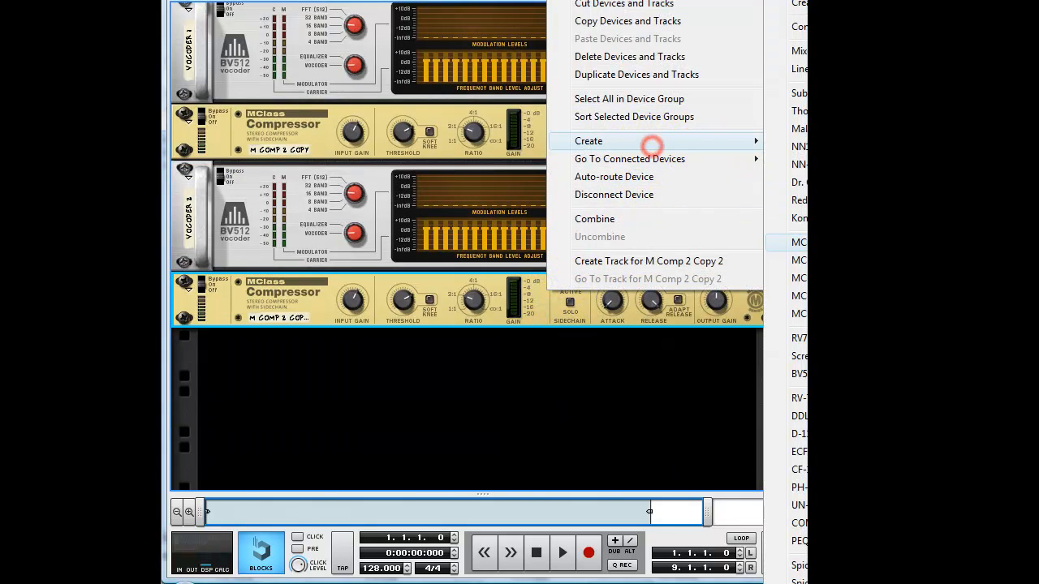
{"action": "left_click", "coordinate": [800, 374]}
Set the first BV512 to 32-band equalizer mode and pull bands 11 to 32 down to minimum, keeping only the ten lowest bands.
{"action": "scroll", "coordinate": [551, 302], "scroll_direction": "up", "scroll_amount": 5}
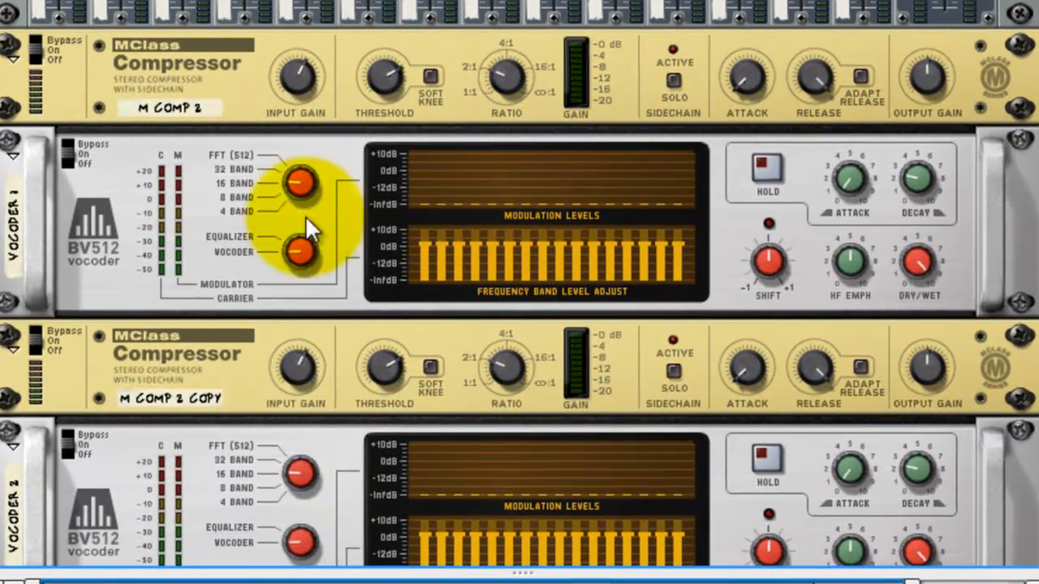
{"action": "left_click_drag", "start_coordinate": [292, 193], "coordinate": [293, 74]}
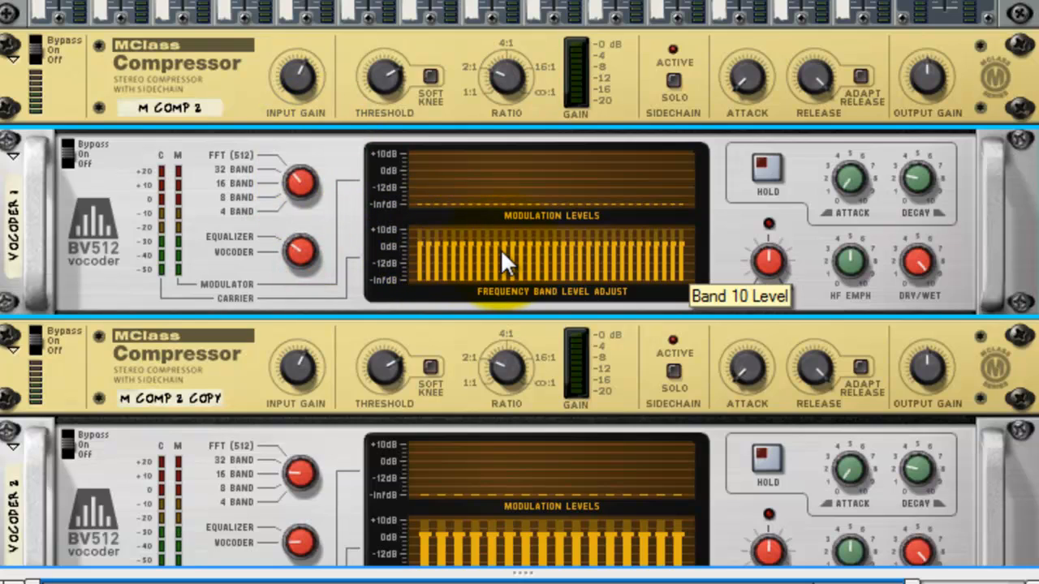
{"action": "mouse_move", "coordinate": [511, 250]}
{"action": "left_mouse_down"}
{"action": "mouse_move", "coordinate": [515, 278]}
{"action": "mouse_move", "coordinate": [501, 299]}
{"action": "mouse_move", "coordinate": [503, 258]}
{"action": "mouse_move", "coordinate": [510, 301]}
{"action": "mouse_move", "coordinate": [695, 295]}
{"action": "mouse_move", "coordinate": [538, 292]}
{"action": "left_mouse_up"}
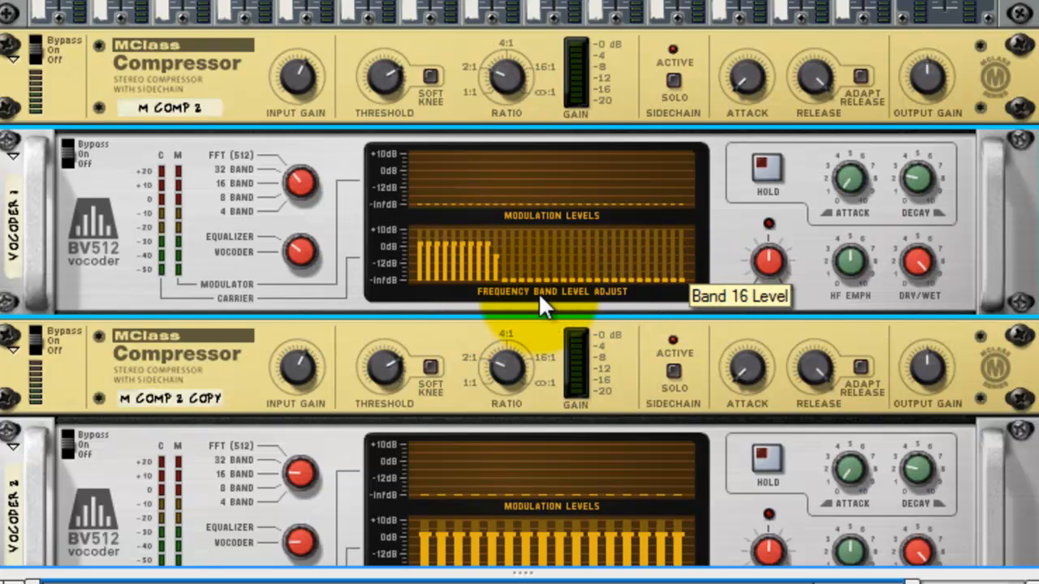
{"action": "left_click", "coordinate": [495, 252], "text": "ctrl"}
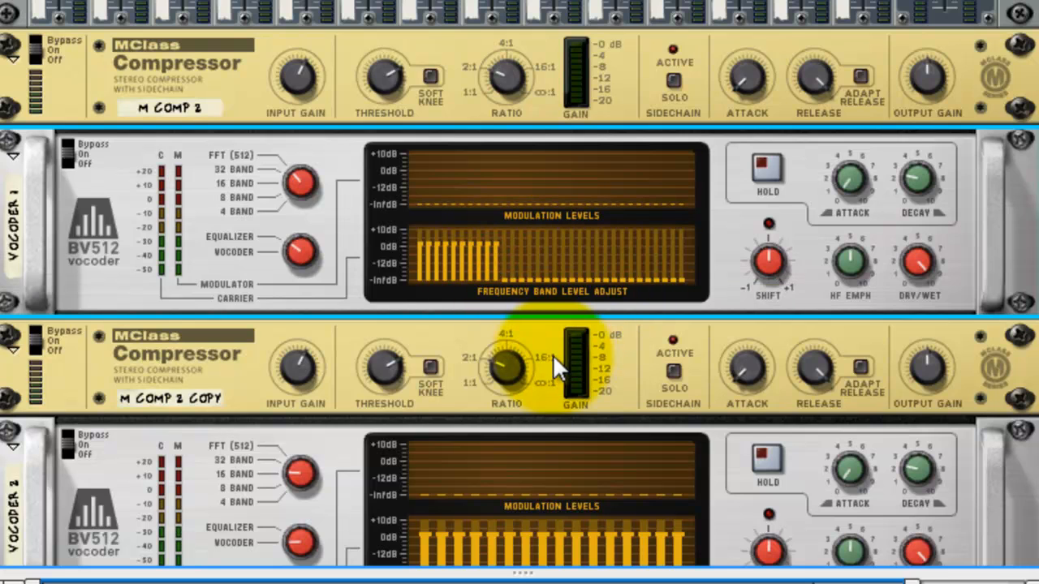
Set the second BV512 to 32-band equalizer mode and pull down every band except 11 to 22.
{"action": "scroll", "coordinate": [555, 350], "scroll_direction": "down", "scroll_amount": 5}
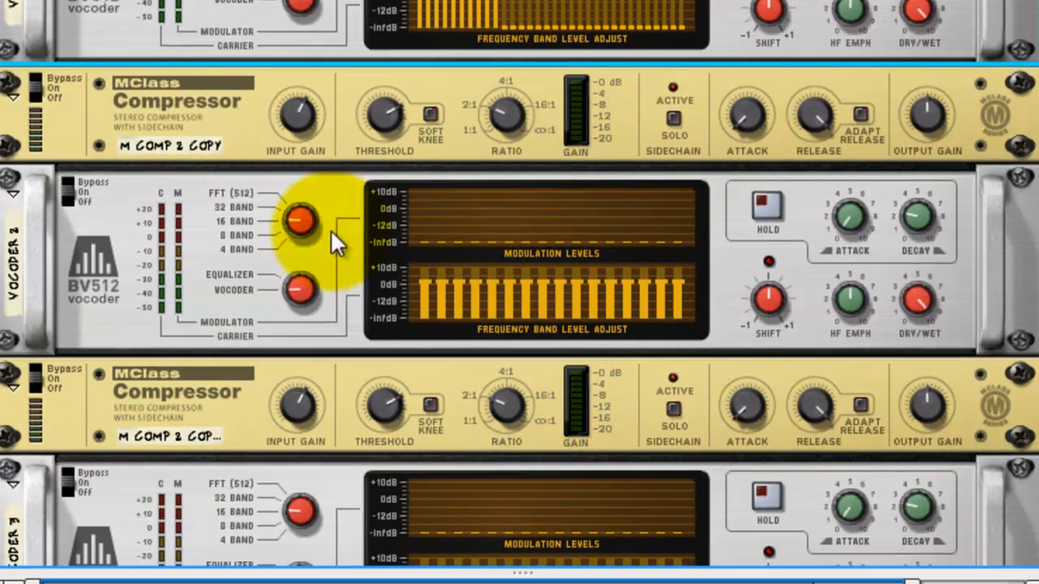
{"action": "left_click", "coordinate": [330, 229]}
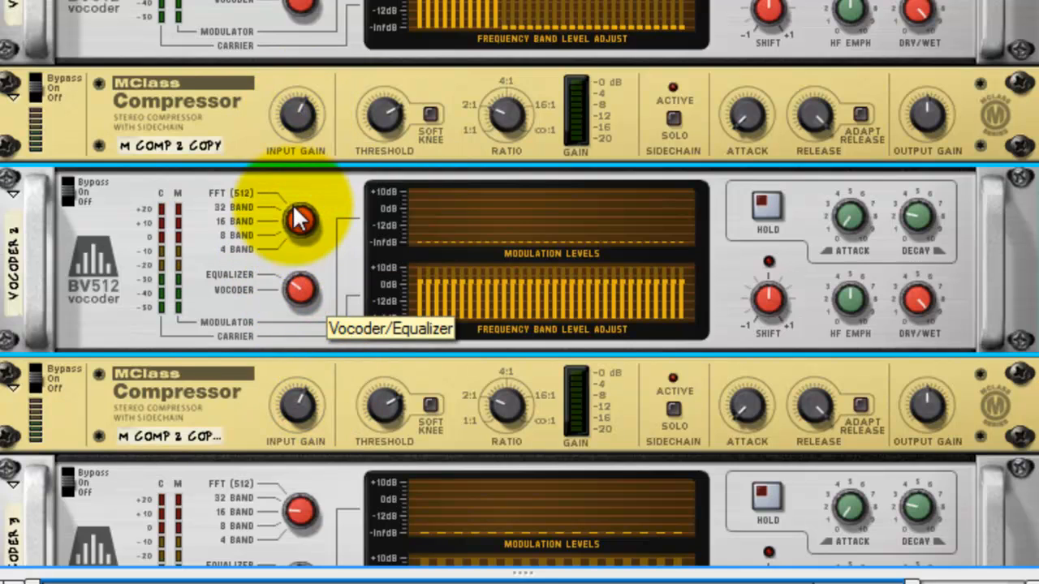
{"action": "left_click", "coordinate": [496, 310]}
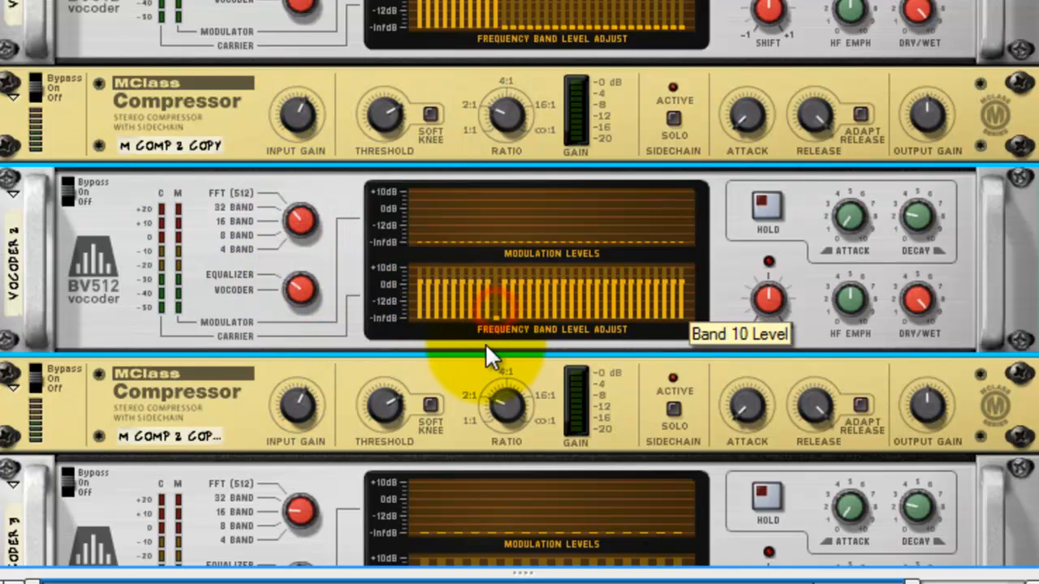
{"action": "left_click_drag", "start_coordinate": [487, 348], "coordinate": [371, 362]}
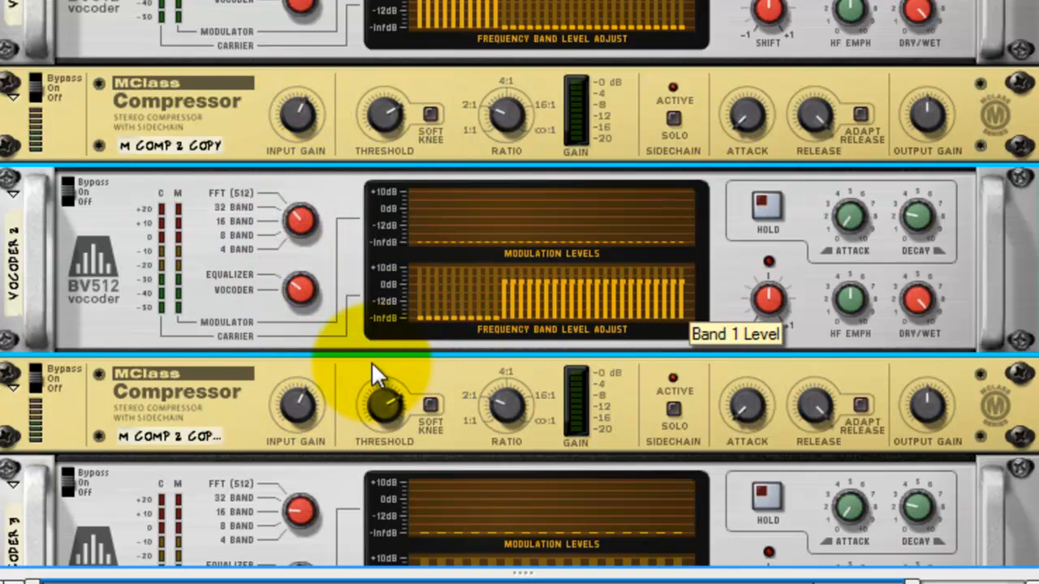
{"action": "left_click", "coordinate": [609, 308]}
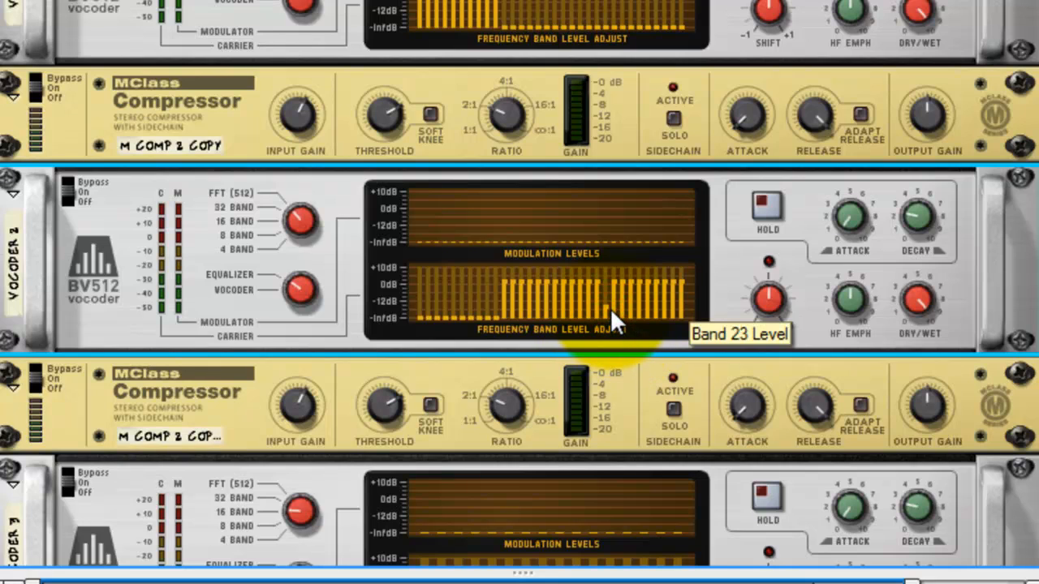
{"action": "mouse_move", "coordinate": [609, 308]}
{"action": "left_mouse_down"}
{"action": "mouse_move", "coordinate": [697, 358]}
{"action": "mouse_move", "coordinate": [610, 299]}
{"action": "left_mouse_up"}
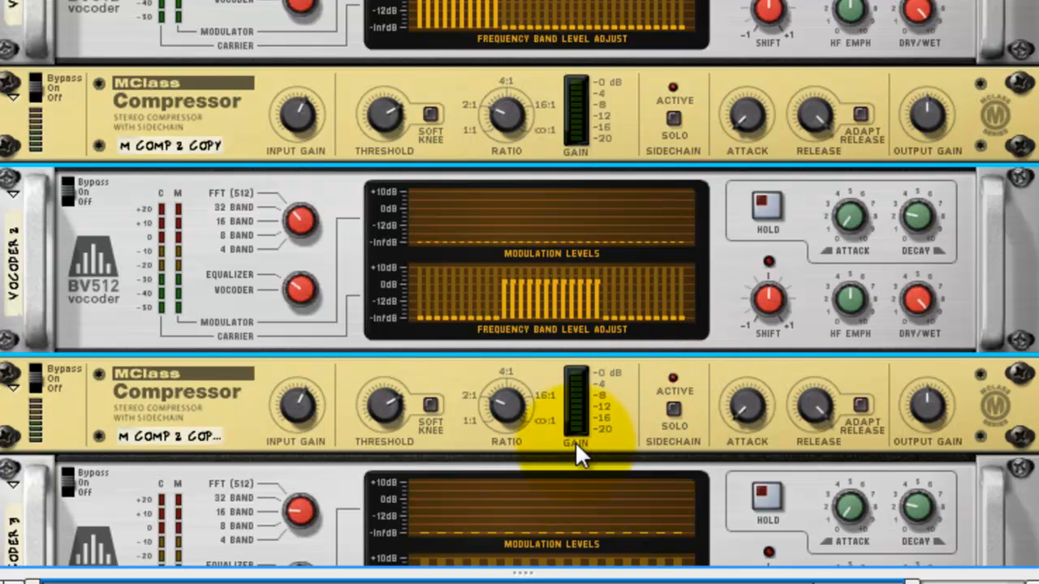
Set the third BV512 to 32-band equalizer mode and pull bands 1 to 22 down to minimum, keeping only bands 23 to 32.
{"action": "scroll", "coordinate": [574, 441], "scroll_direction": "down", "scroll_amount": 5}
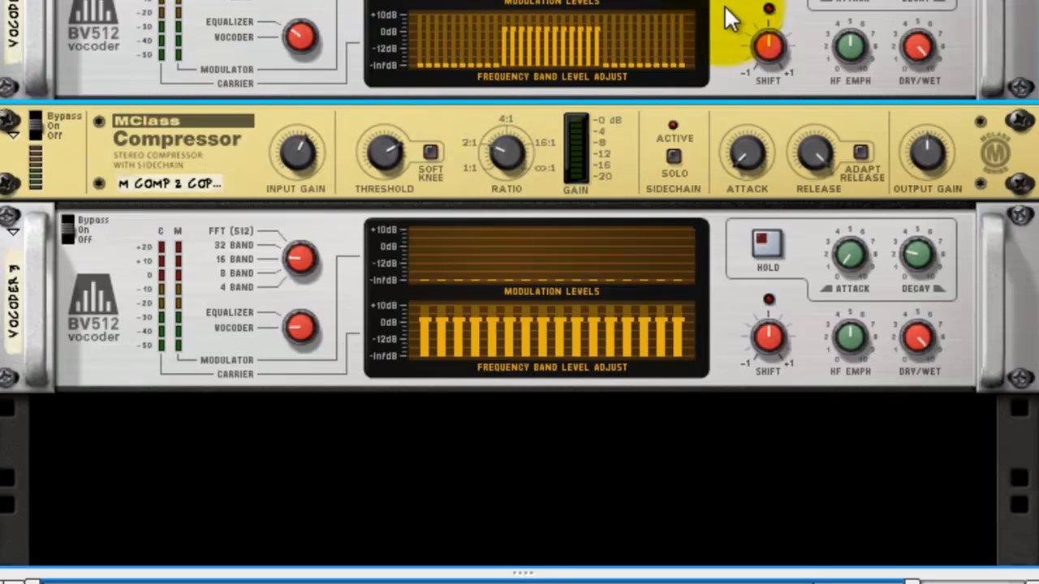
{"action": "left_click_drag", "start_coordinate": [301, 255], "coordinate": [302, 125]}
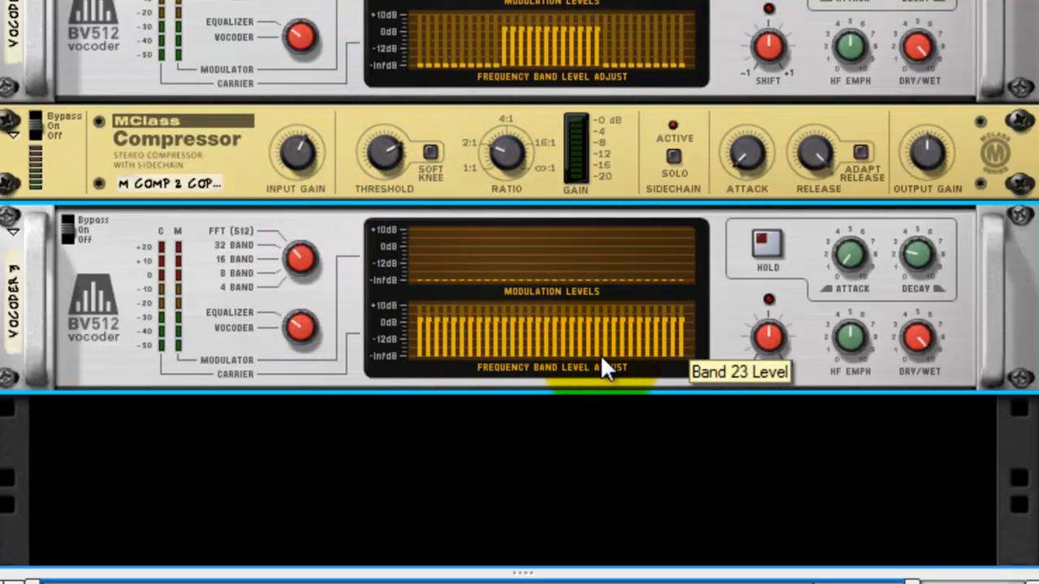
{"action": "mouse_move", "coordinate": [601, 360]}
{"action": "left_mouse_down"}
{"action": "mouse_move", "coordinate": [533, 389]}
{"action": "mouse_move", "coordinate": [354, 399]}
{"action": "left_mouse_up"}
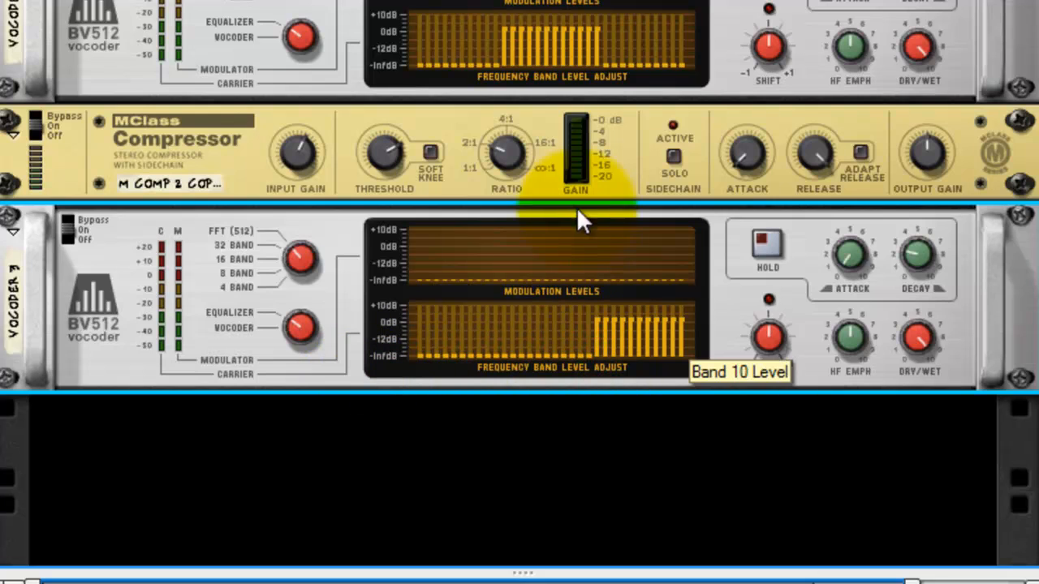
{"action": "left_click", "coordinate": [605, 62]}
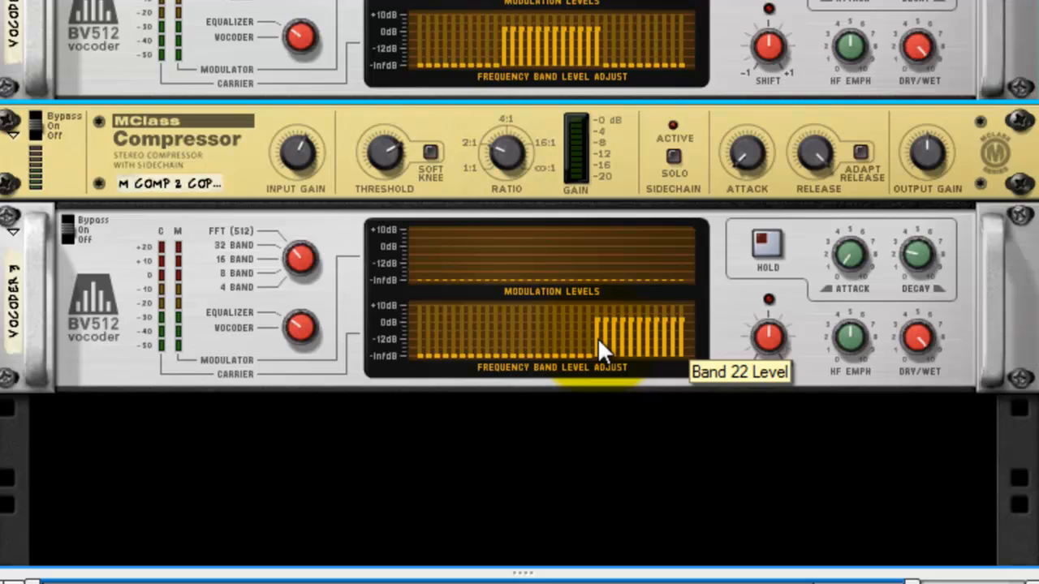
{"action": "left_click_drag", "start_coordinate": [599, 341], "coordinate": [598, 406]}
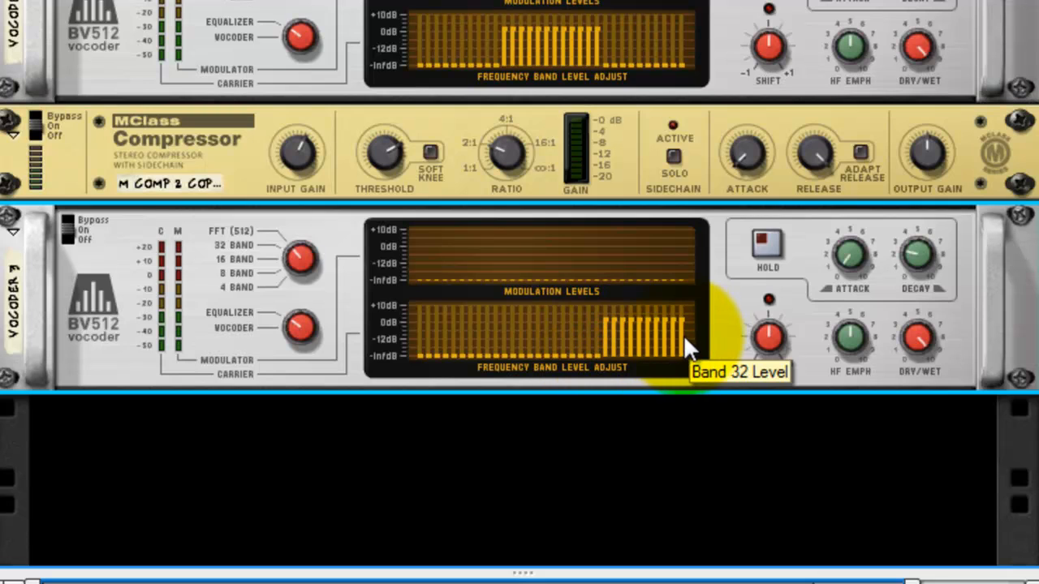
{"action": "scroll", "coordinate": [706, 41], "scroll_direction": "up", "scroll_amount": 5}
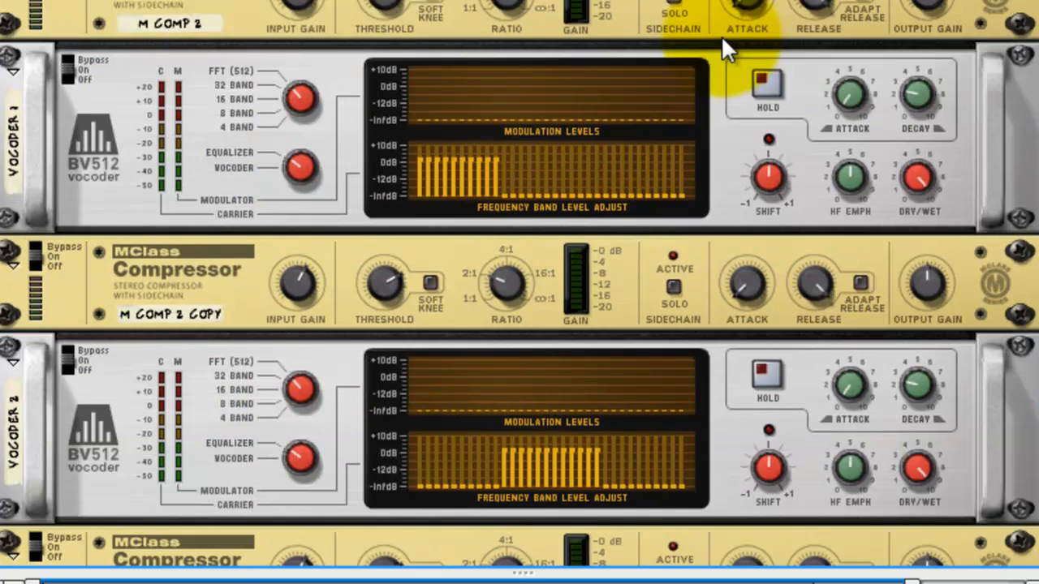
{"action": "scroll", "coordinate": [721, 35], "scroll_direction": "up", "scroll_amount": 3}
{"action": "key", "text": "Tab"}
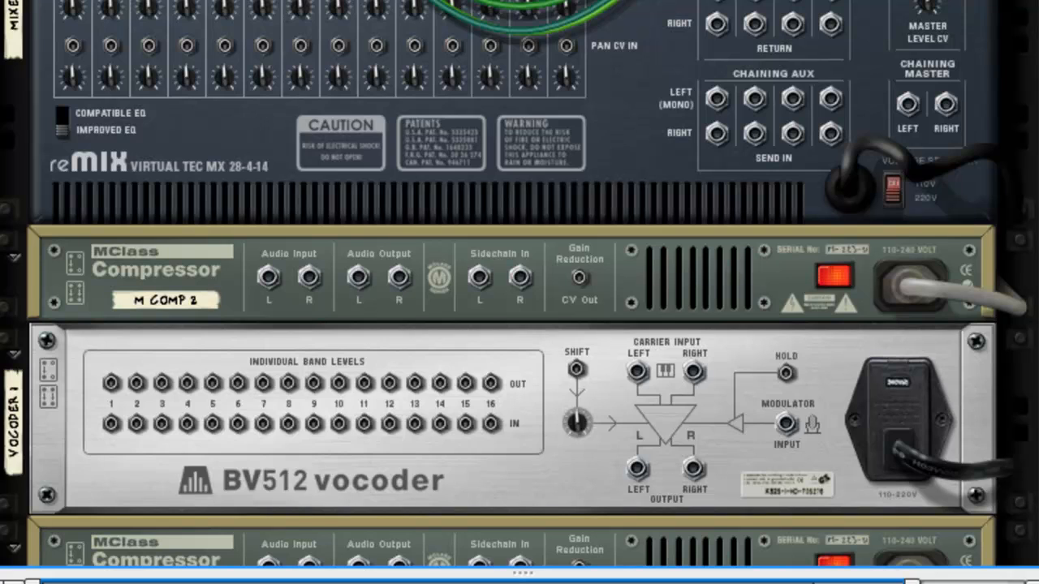
{"action": "left_click", "coordinate": [183, 298]}
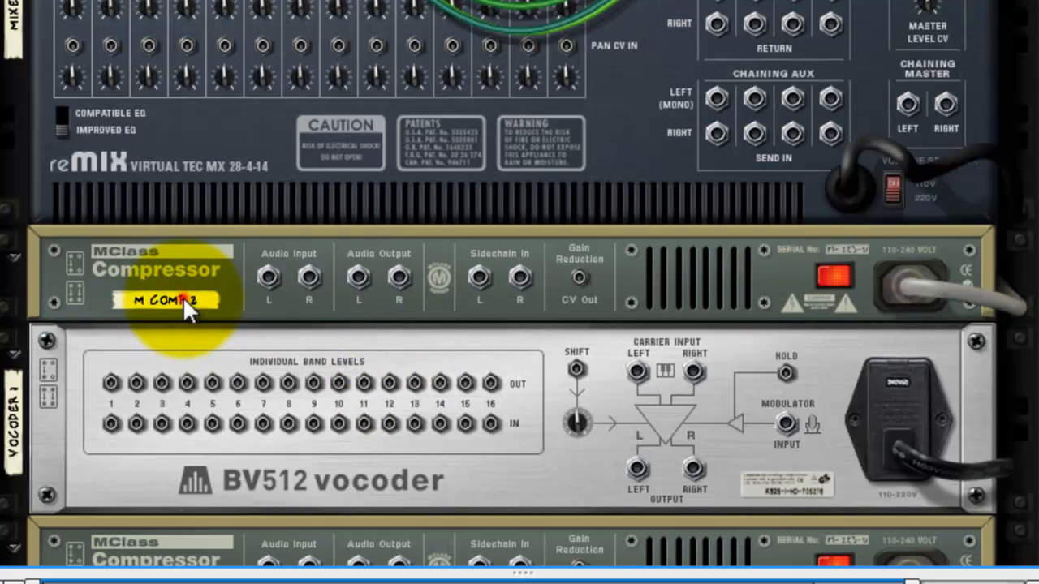
{"action": "key", "text": "Tab"}
Rename the first MClass Compressor below the mixer as "Low Band Comp".
{"action": "left_click", "coordinate": [159, 305]}
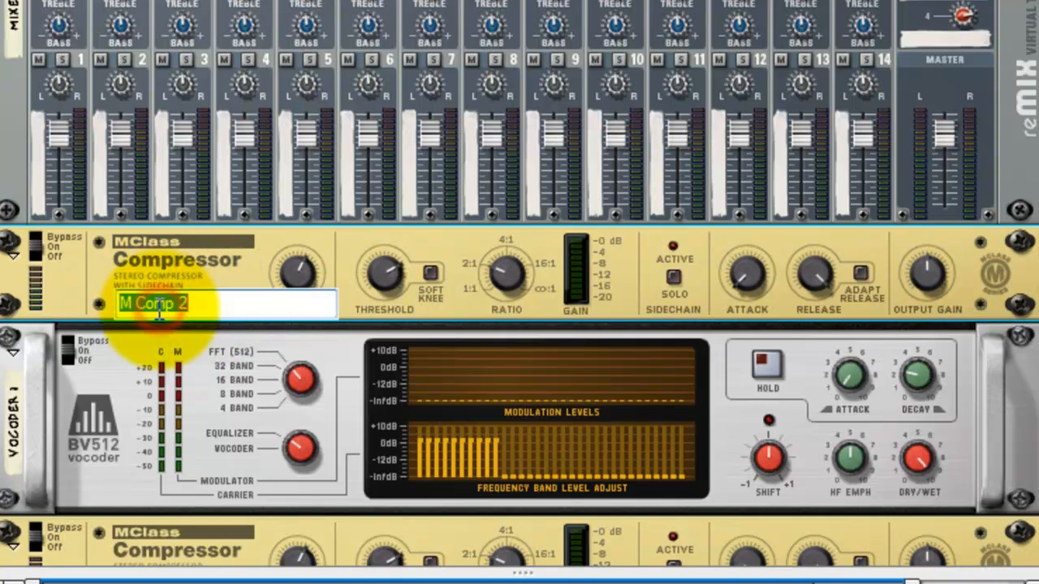
{"action": "type", "text": "h"}
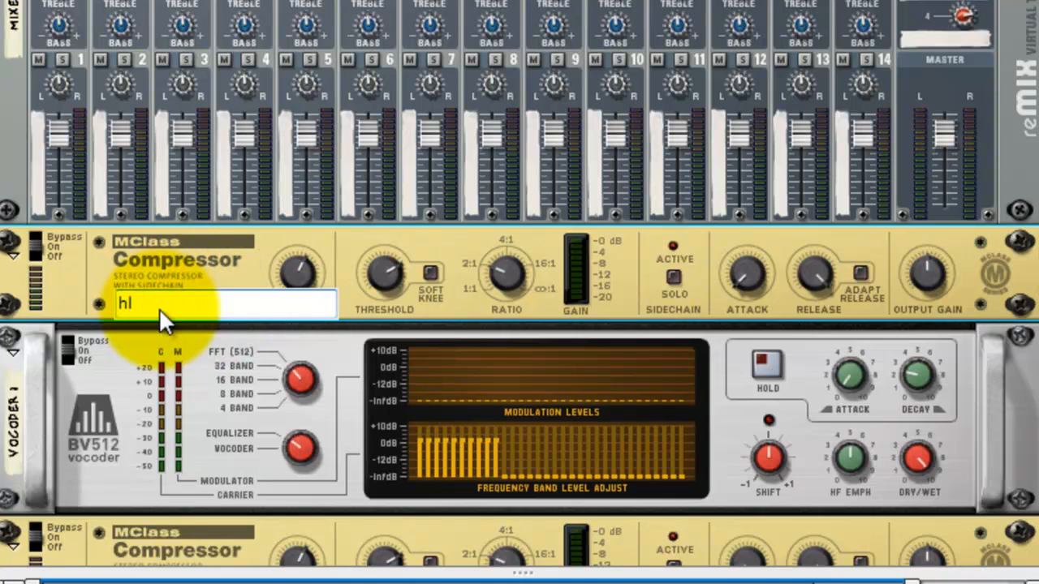
{"action": "key", "text": "BackSpace"}
{"action": "key", "text": "BackSpace"}
{"action": "type", "text": "low bAND"}
{"action": "key", "text": "BackSpace"}
{"action": "key", "text": "BackSpace"}
{"action": "key", "text": "BackSpace"}
{"action": "key", "text": "BackSpace"}
{"action": "type", "text": "Low Band Com"}
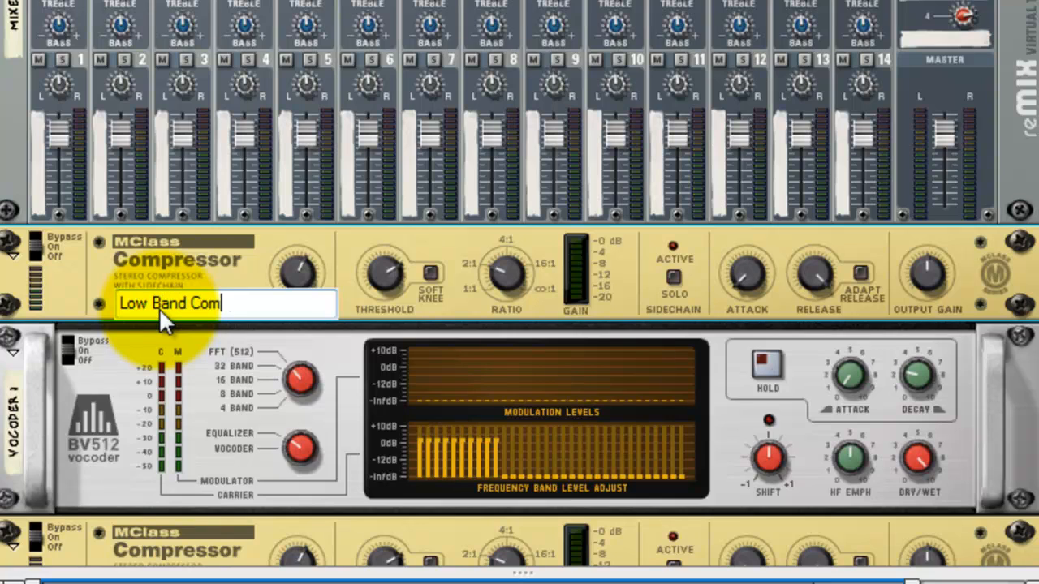
{"action": "type", "text": "p"}
{"action": "key", "text": "Return"}
Rename the BV512 below the low band compressor as "Low Band".
{"action": "left_click", "coordinate": [10, 430]}
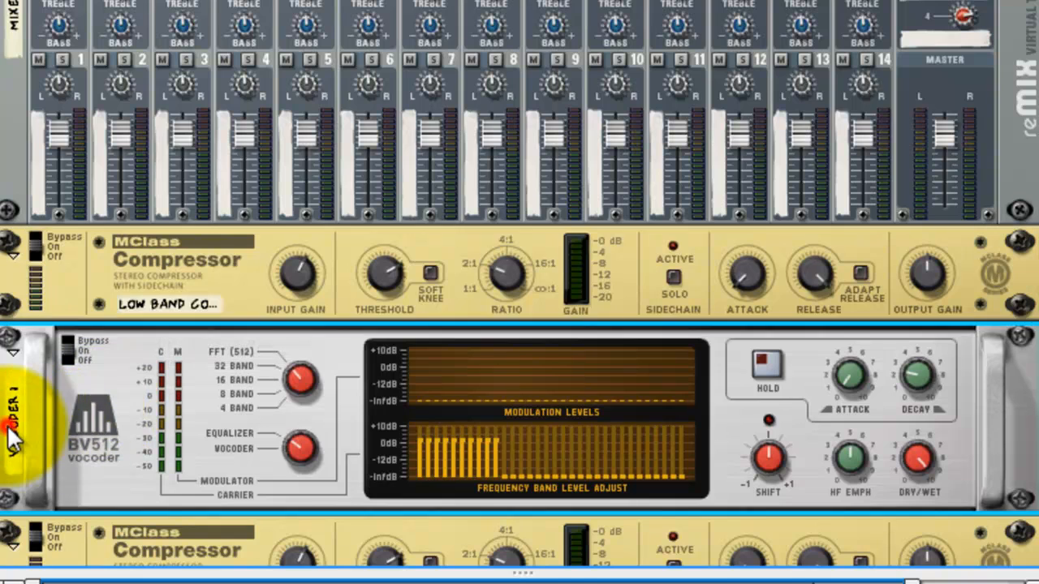
{"action": "double_click", "coordinate": [12, 437]}
{"action": "type", "text": "Low B"}
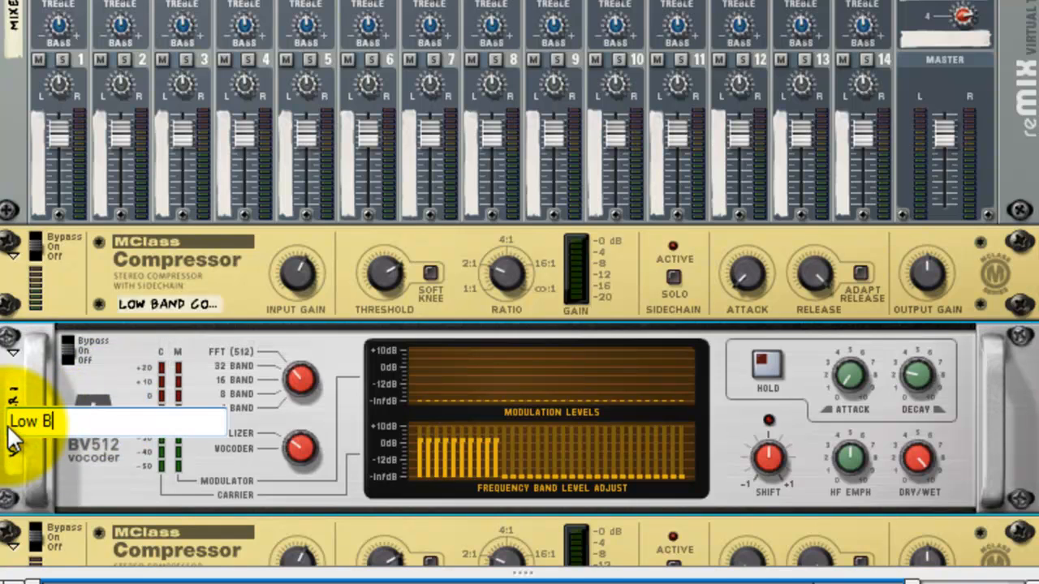
{"action": "type", "text": "and"}
{"action": "key", "text": "Return"}
Rename the second MClass Compressor in the stack as "Mid Band Comp".
{"action": "scroll", "coordinate": [7, 428], "scroll_direction": "down", "scroll_amount": 5}
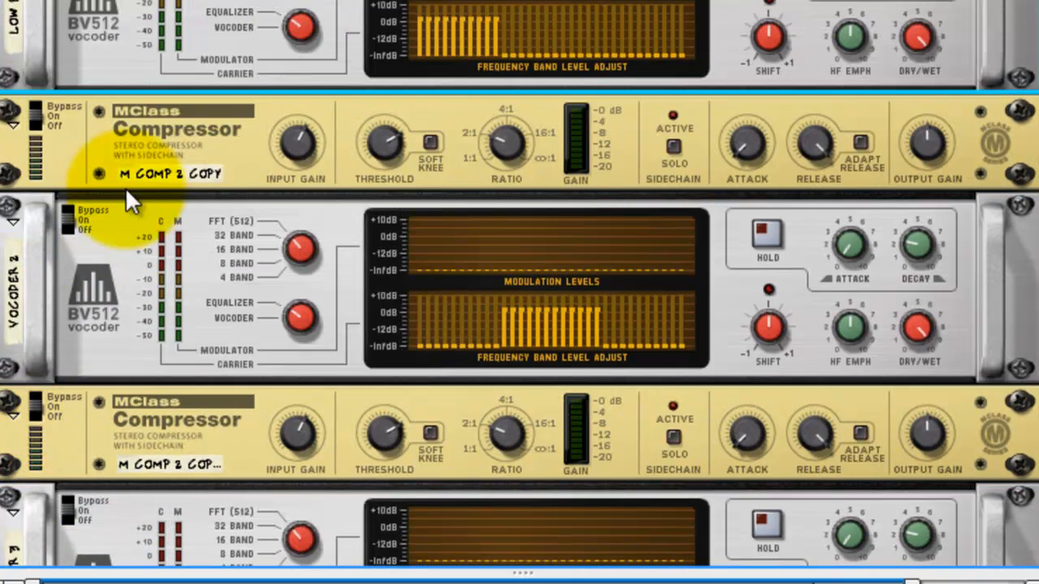
{"action": "double_click", "coordinate": [165, 175]}
{"action": "type", "text": "Mid B"}
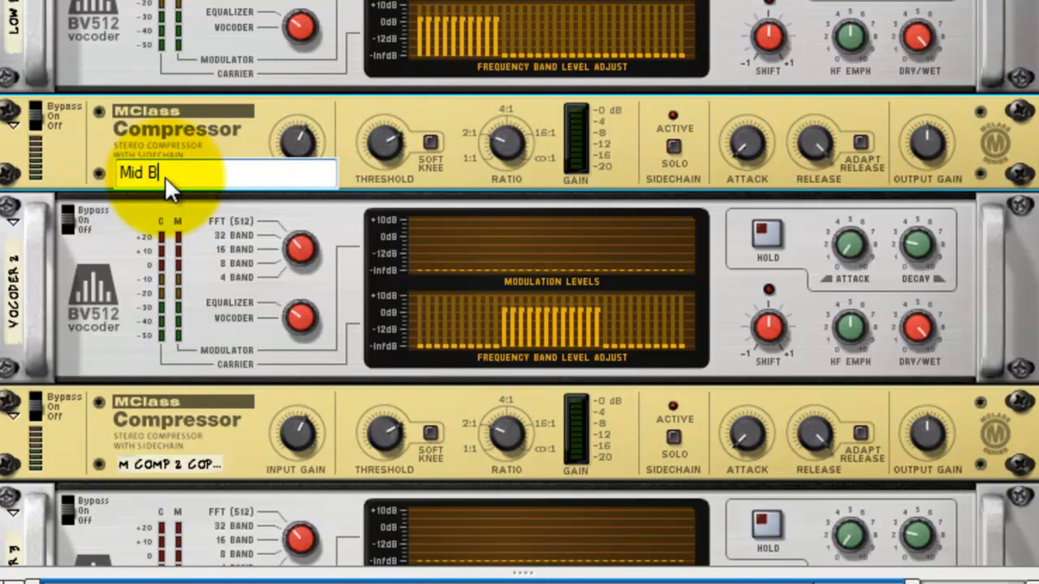
{"action": "type", "text": "and Comp"}
{"action": "key", "text": "Return"}
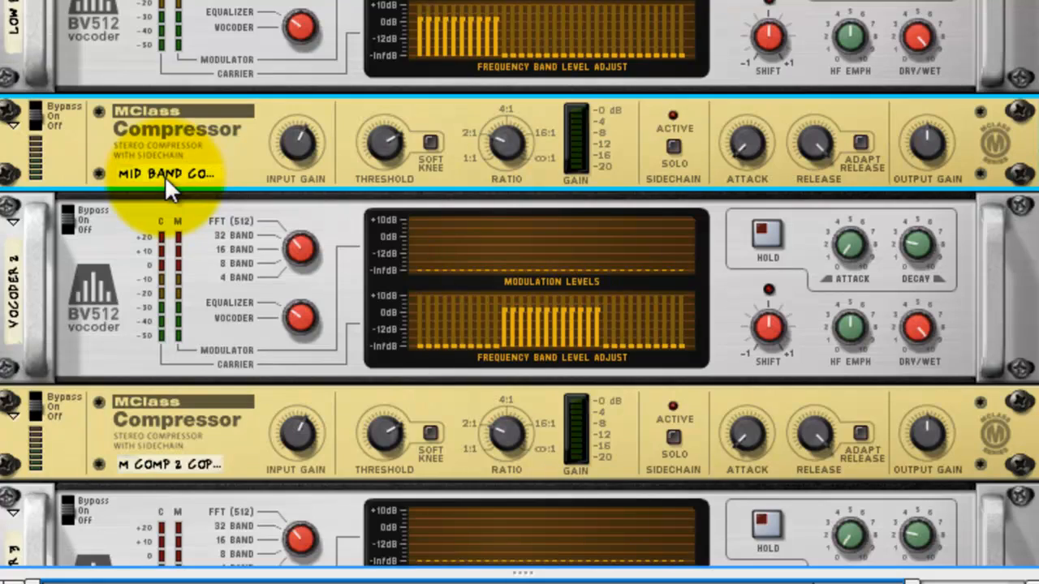
Rename the BV512 below the mid band compressor as "Mid Band".
{"action": "double_click", "coordinate": [13, 304]}
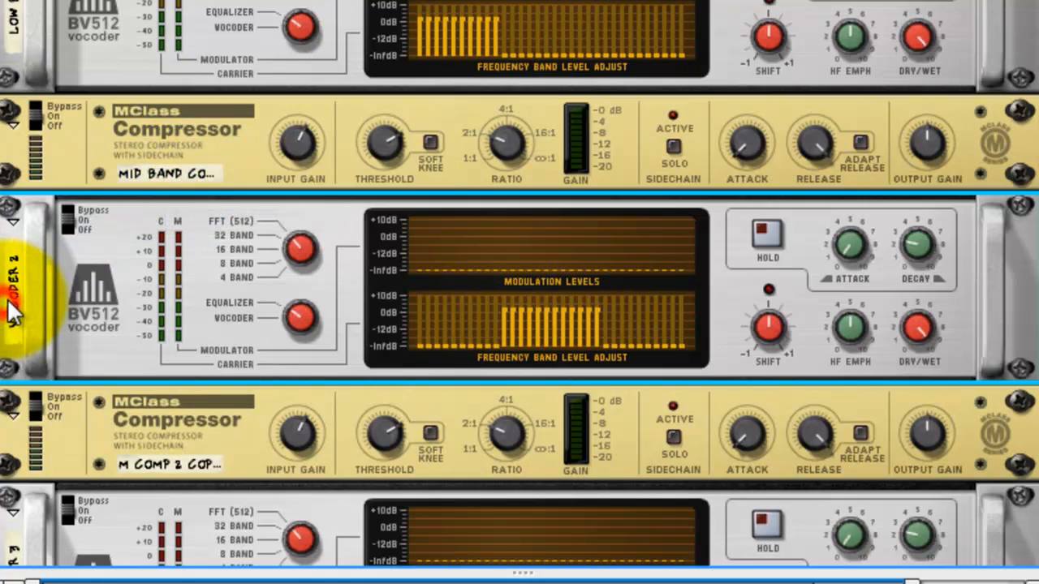
{"action": "type", "text": "M"}
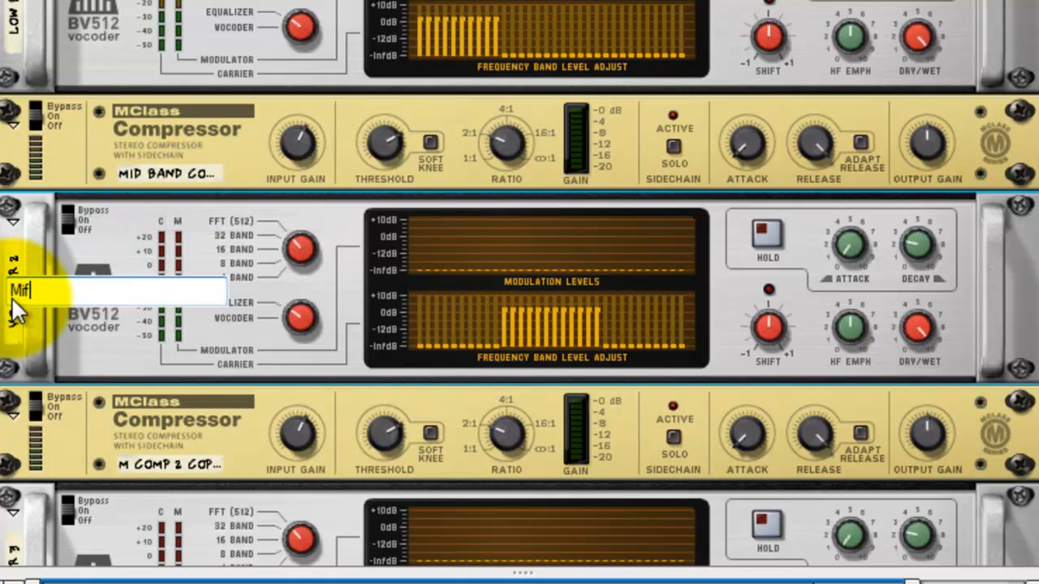
{"action": "type", "text": "id Band"}
{"action": "key", "text": "Return"}
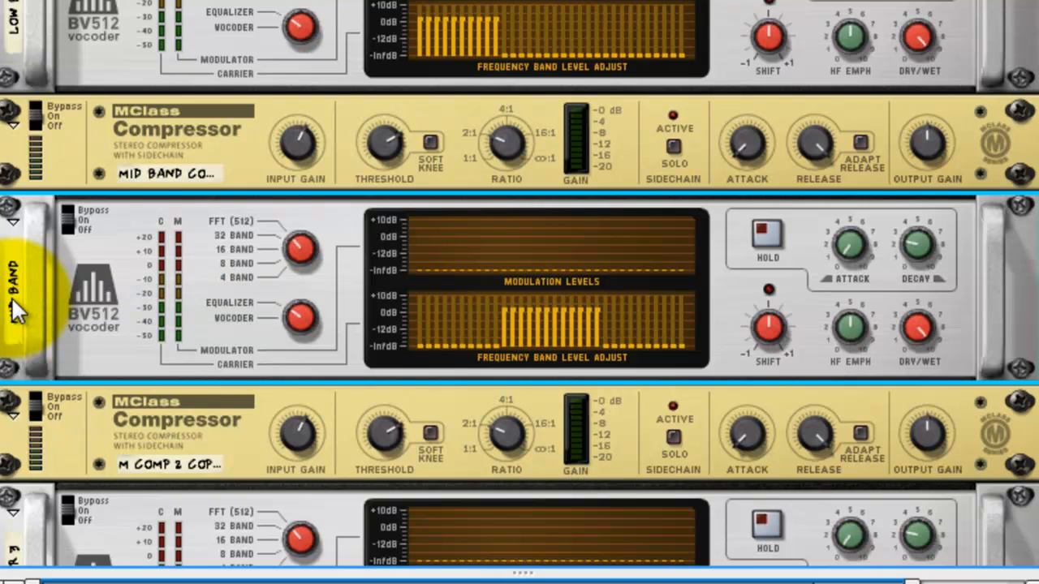
Rename the third MClass Compressor in the stack as "Hi Band Comp".
{"action": "scroll", "coordinate": [97, 311], "scroll_direction": "down", "scroll_amount": 3}
{"action": "double_click", "coordinate": [176, 291]}
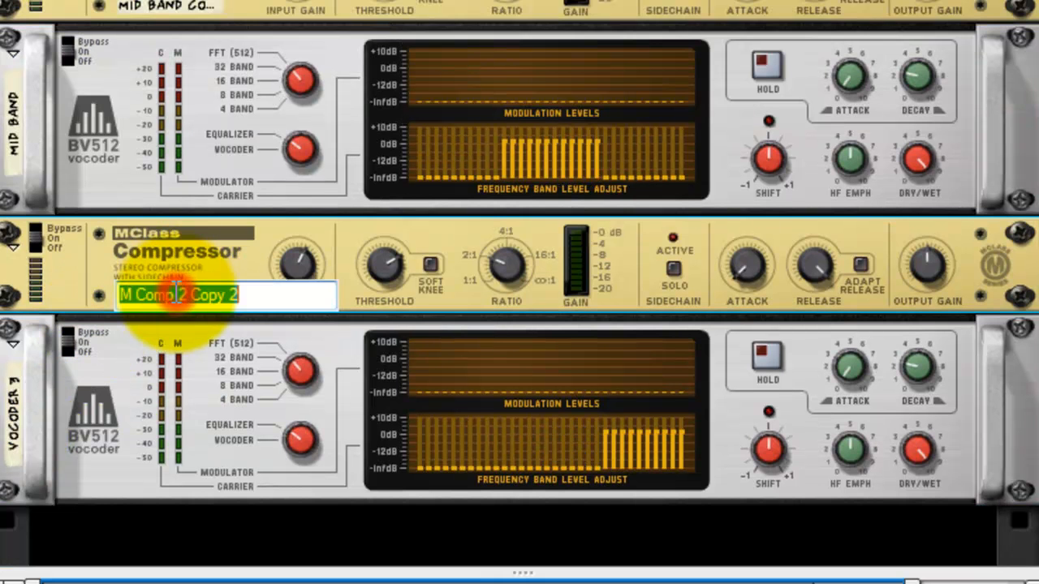
{"action": "type", "text": "Hi Band Comp"}
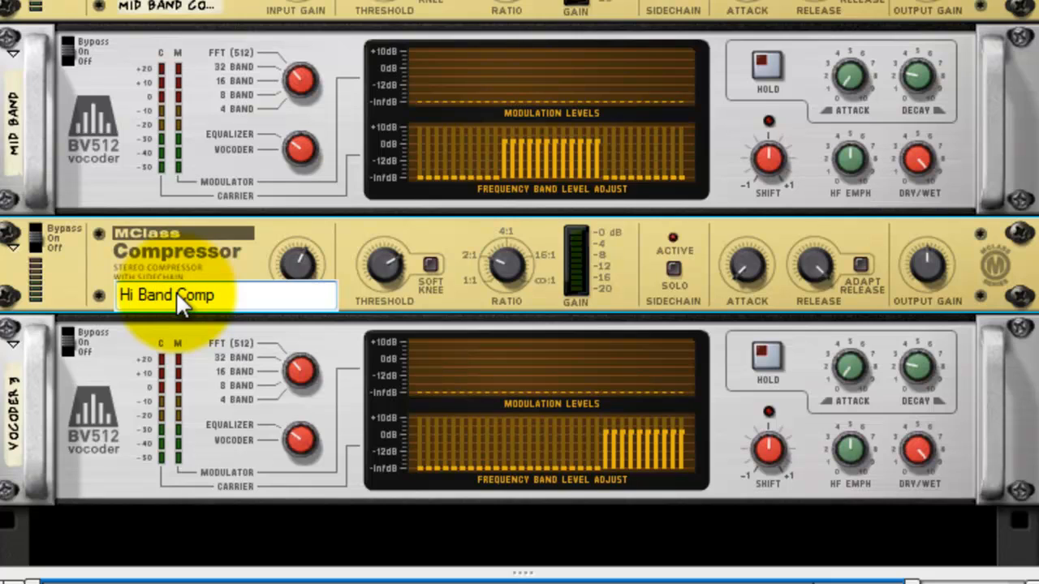
Rename the BV512 below the high band compressor as "Hi Band".
{"action": "left_click", "coordinate": [15, 410]}
{"action": "double_click", "coordinate": [15, 416]}
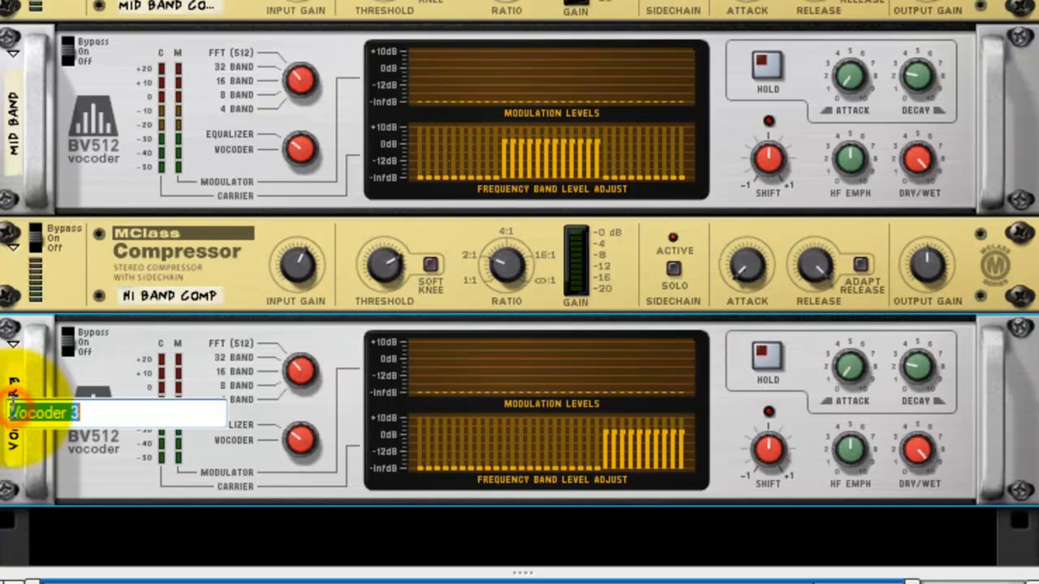
{"action": "key", "text": "BackSpace"}
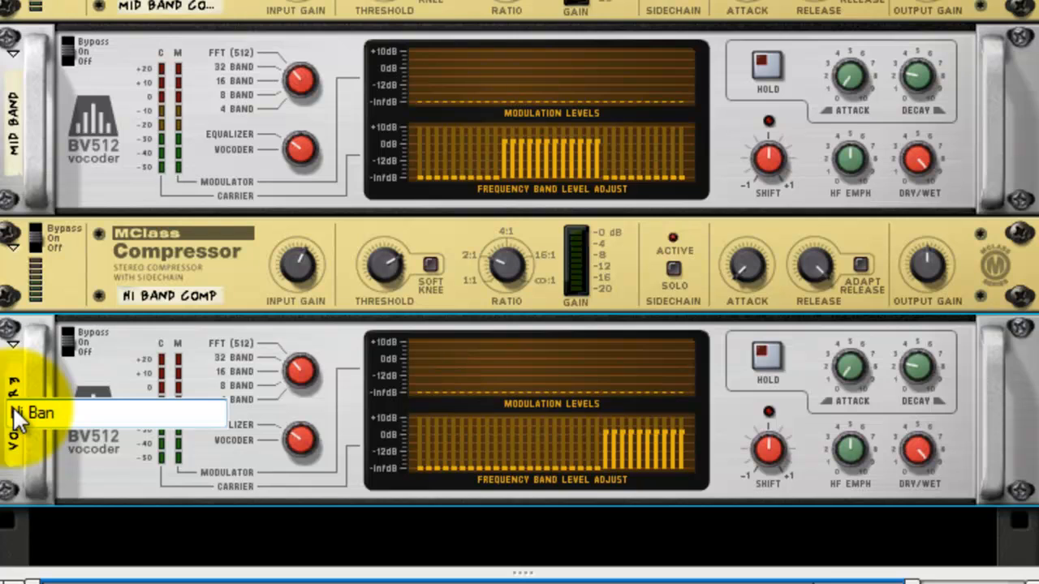
{"action": "key", "text": "Return"}
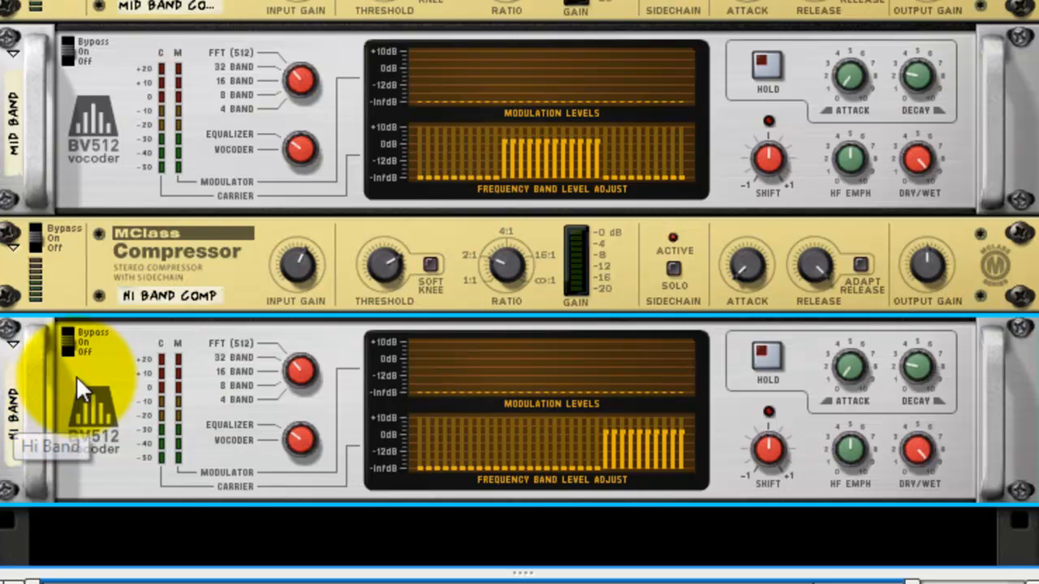
Wire the mixer's aux send 1 through the Low Band vocoder's carrier inputs, into Low Band Comp and back to aux return 1.
{"action": "scroll", "coordinate": [256, 195], "scroll_direction": "up", "scroll_amount": 5}
{"action": "scroll", "coordinate": [742, 46], "scroll_direction": "down", "scroll_amount": 2}
{"action": "key", "text": "Tab"}
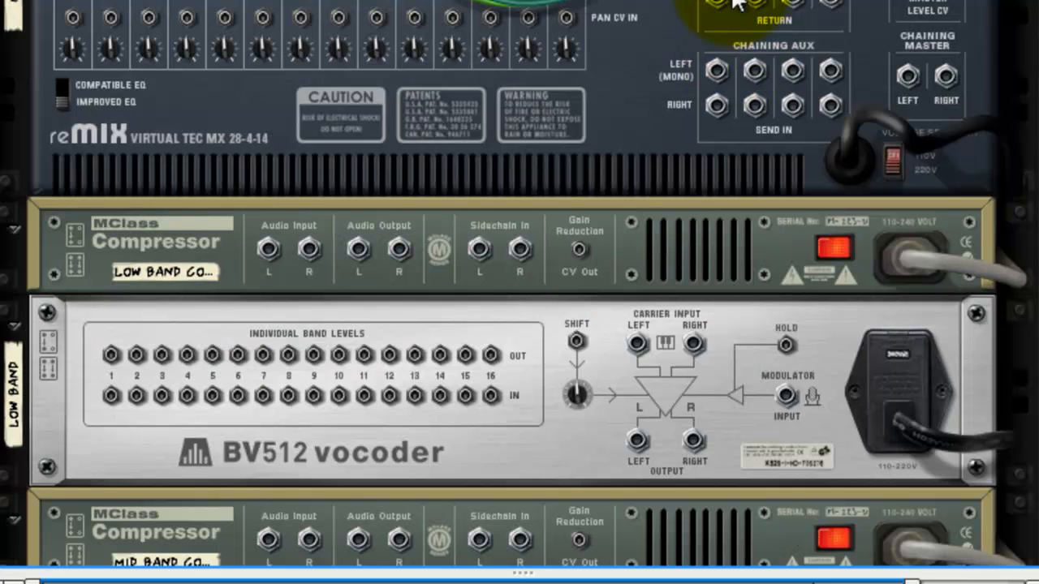
{"action": "left_click_drag", "start_coordinate": [716, 1], "coordinate": [641, 350]}
{"action": "left_click_drag", "start_coordinate": [635, 438], "coordinate": [268, 248]}
{"action": "left_click_drag", "start_coordinate": [357, 249], "coordinate": [643, 493]}
Wire the Mid Band vocoder's outputs into Mid Band Comp and return the compressor's outputs to the mixer's aux return 2.
{"action": "scroll", "coordinate": [654, 482], "scroll_direction": "down", "scroll_amount": 5}
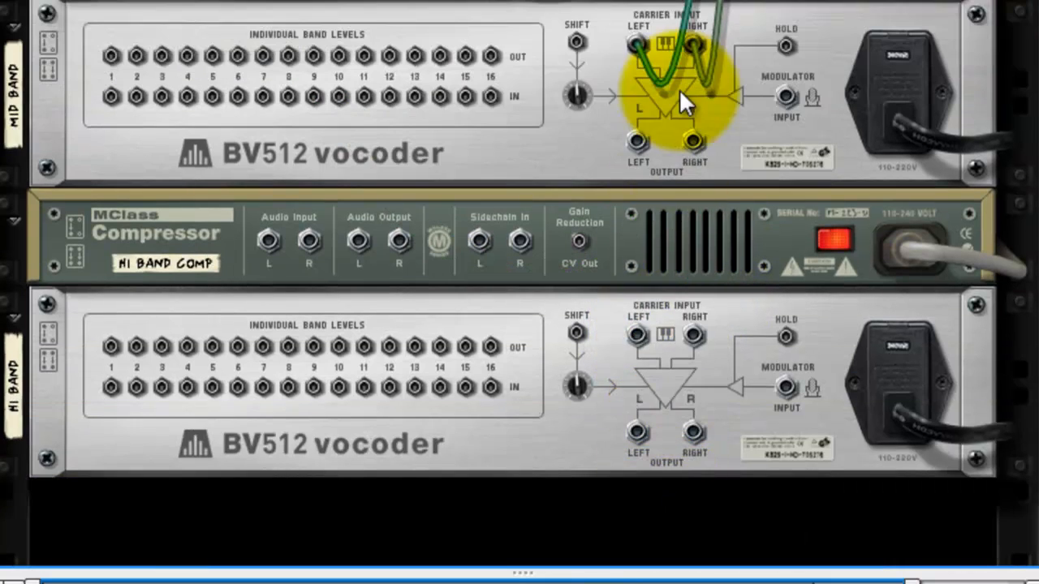
{"action": "left_click_drag", "start_coordinate": [638, 141], "coordinate": [268, 2]}
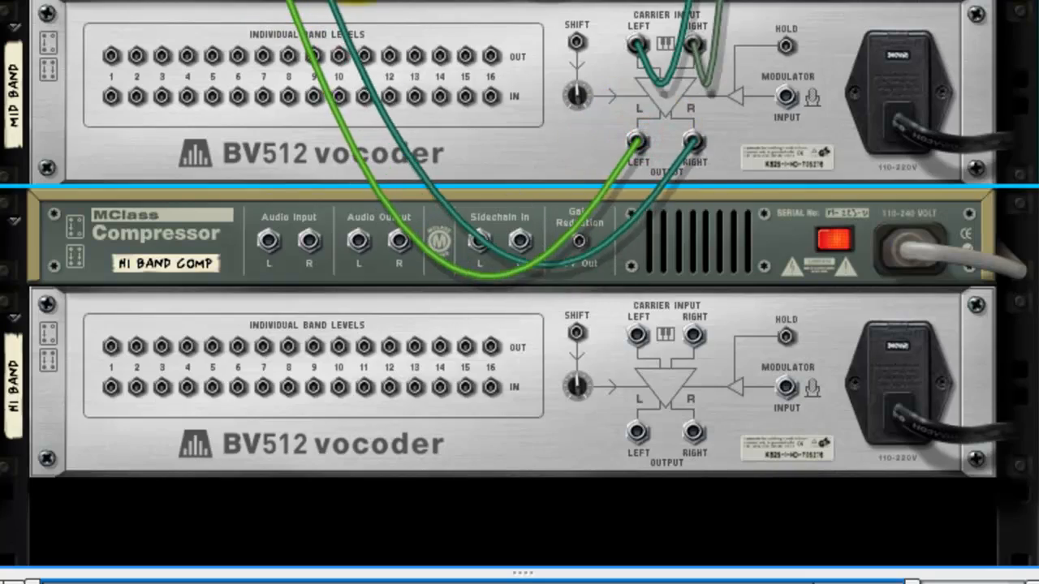
{"action": "left_click_drag", "start_coordinate": [359, 2], "coordinate": [621, 116]}
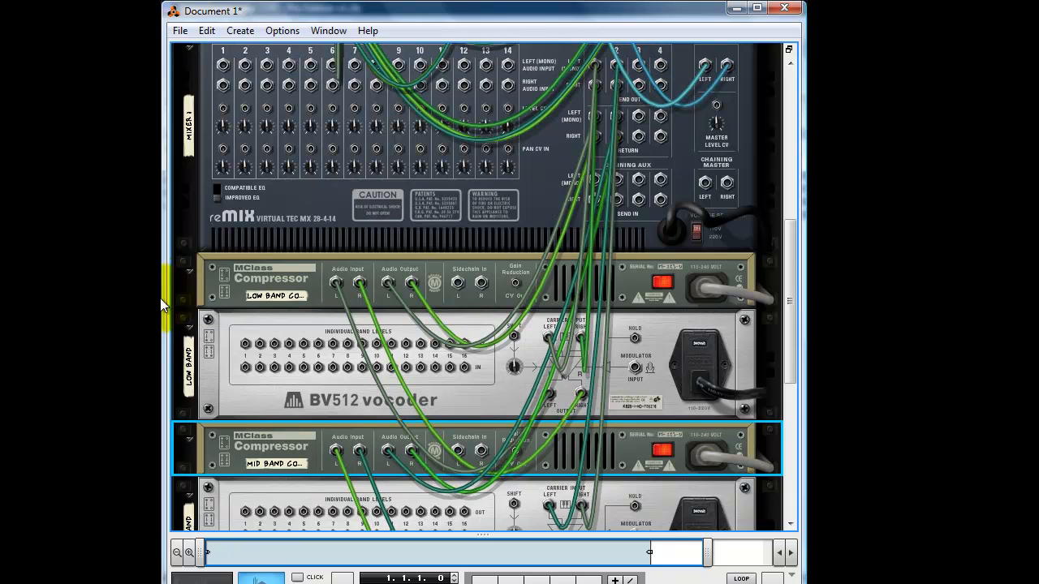
Collapse the low and mid band compressors and their BV512 vocoders in the rack.
{"action": "left_click", "coordinate": [187, 274]}
{"action": "left_click", "coordinate": [187, 274]}
{"action": "left_click", "coordinate": [189, 294]}
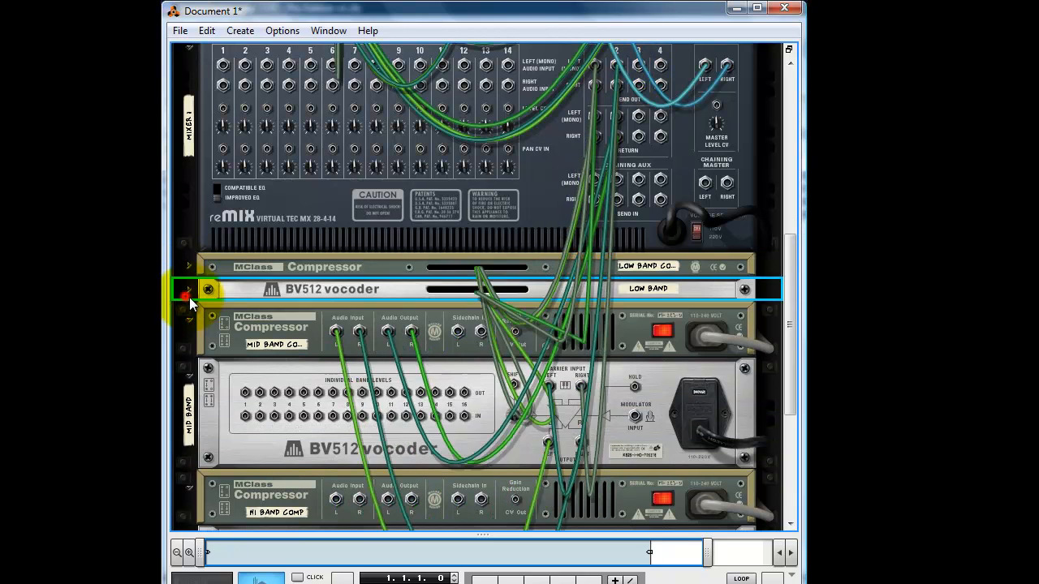
{"action": "left_click", "coordinate": [189, 323]}
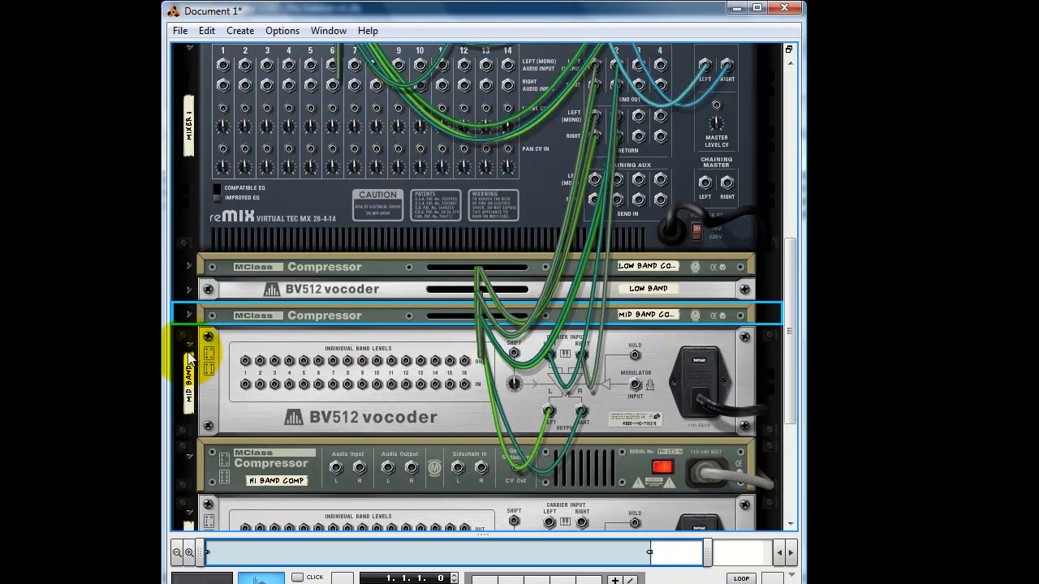
{"action": "left_click", "coordinate": [188, 361]}
{"action": "left_click", "coordinate": [188, 347]}
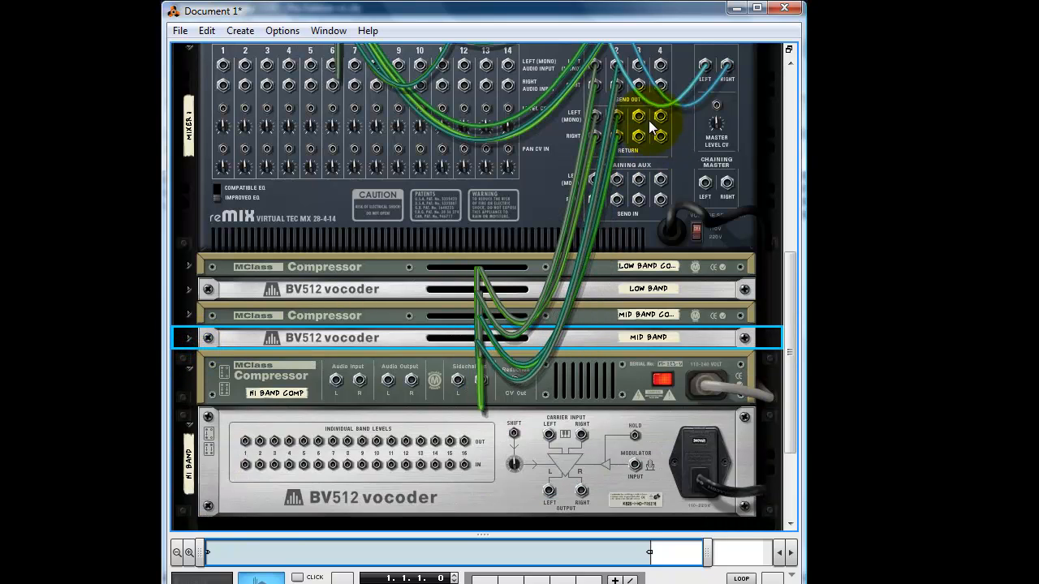
Wire aux send 3 through the Hi Band vocoder and Hi Band Comp to aux return 3, and collapse both devices.
{"action": "left_click_drag", "start_coordinate": [639, 63], "coordinate": [548, 451]}
{"action": "left_click_drag", "start_coordinate": [548, 509], "coordinate": [637, 152]}
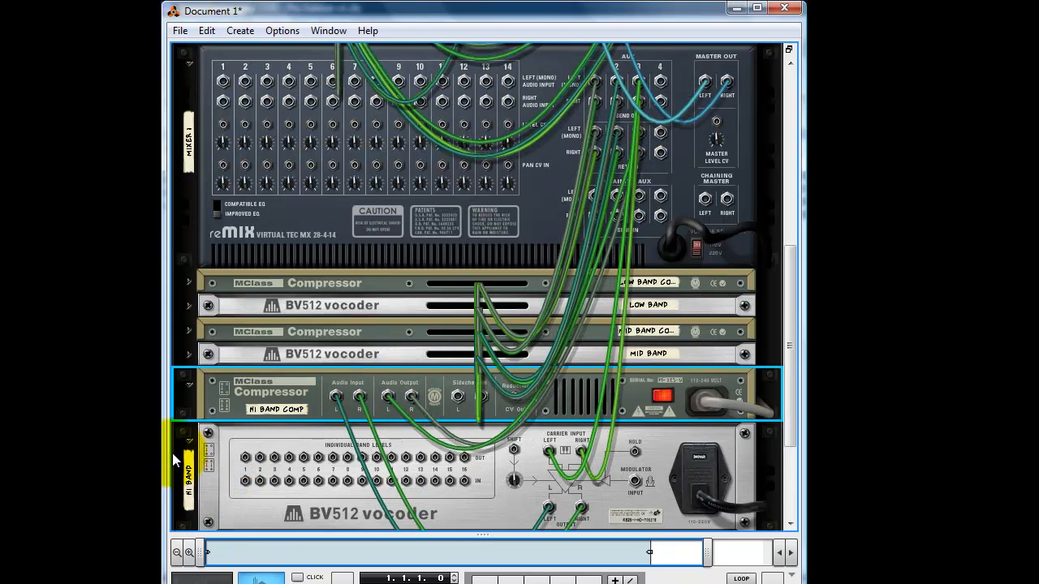
{"action": "left_click", "coordinate": [189, 390]}
{"action": "left_click", "coordinate": [188, 408]}
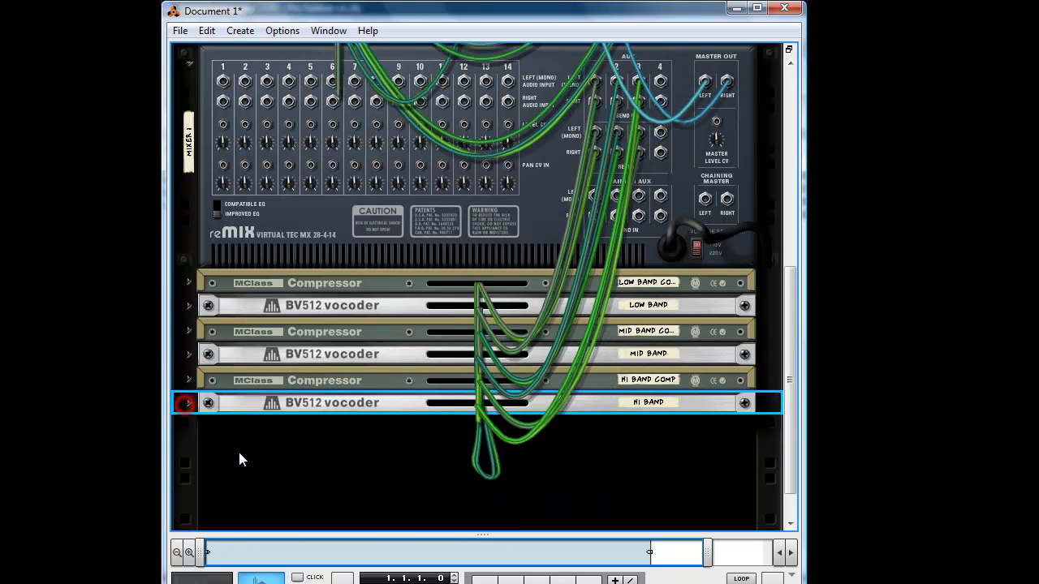
{"action": "right_click", "coordinate": [384, 402]}
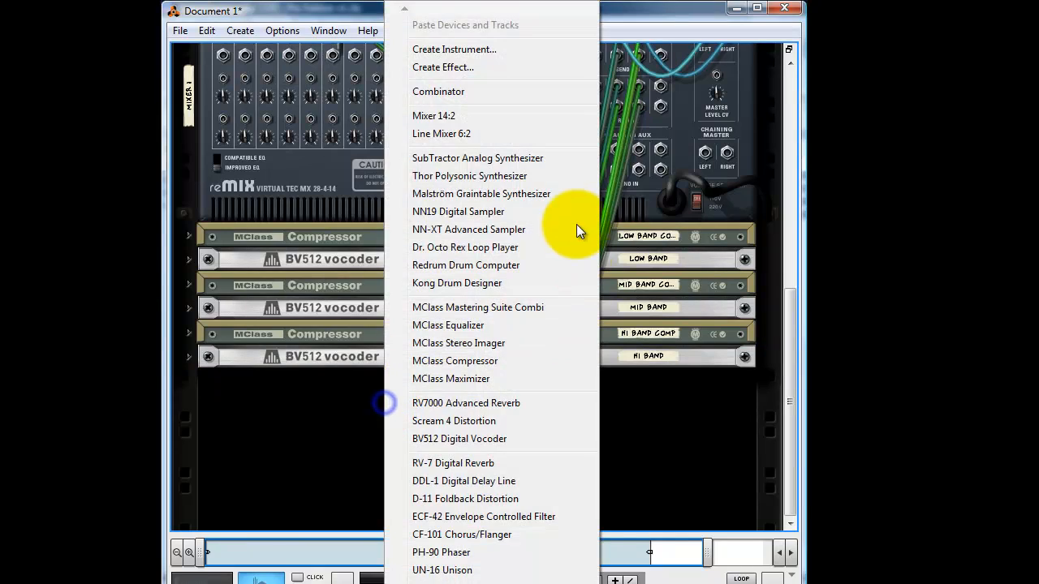
{"action": "left_click", "coordinate": [474, 462]}
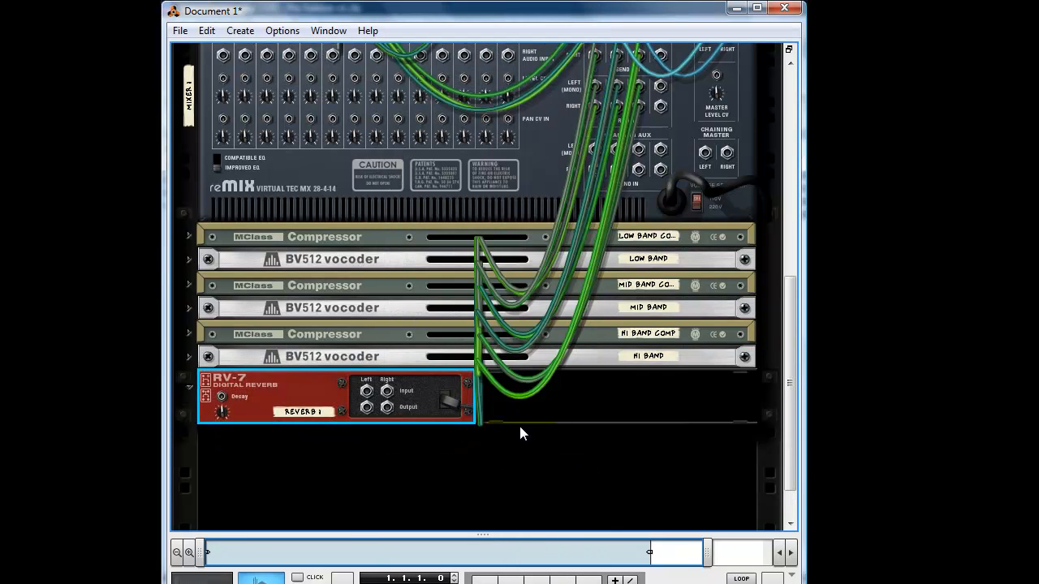
{"action": "key", "text": "Delete"}
Add an RV7000 Advanced Reverb below the Hi Band vocoder and wire it to the mixer's aux 4 send and return.
{"action": "right_click", "coordinate": [473, 421]}
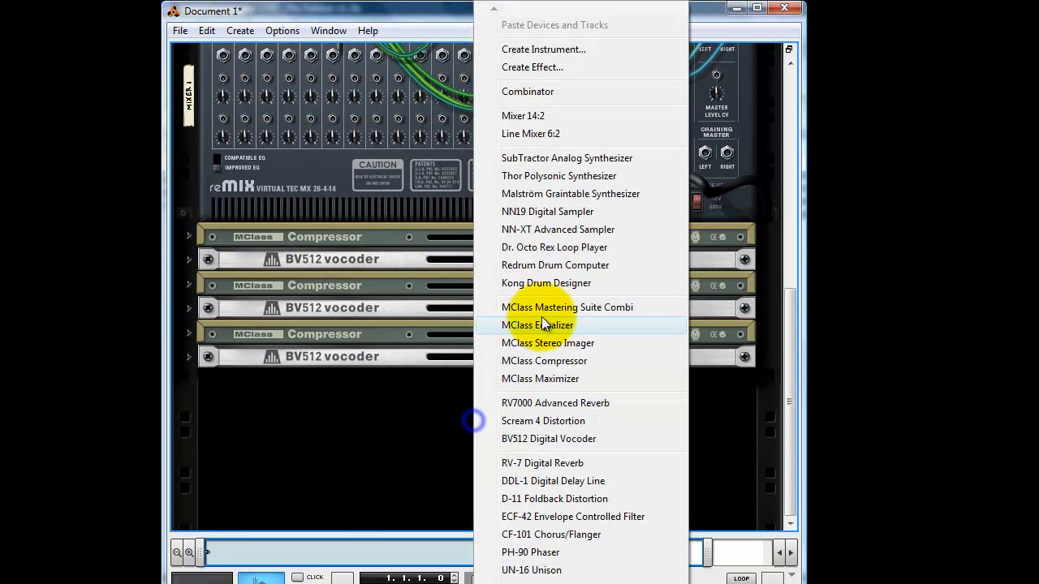
{"action": "left_click", "coordinate": [569, 403]}
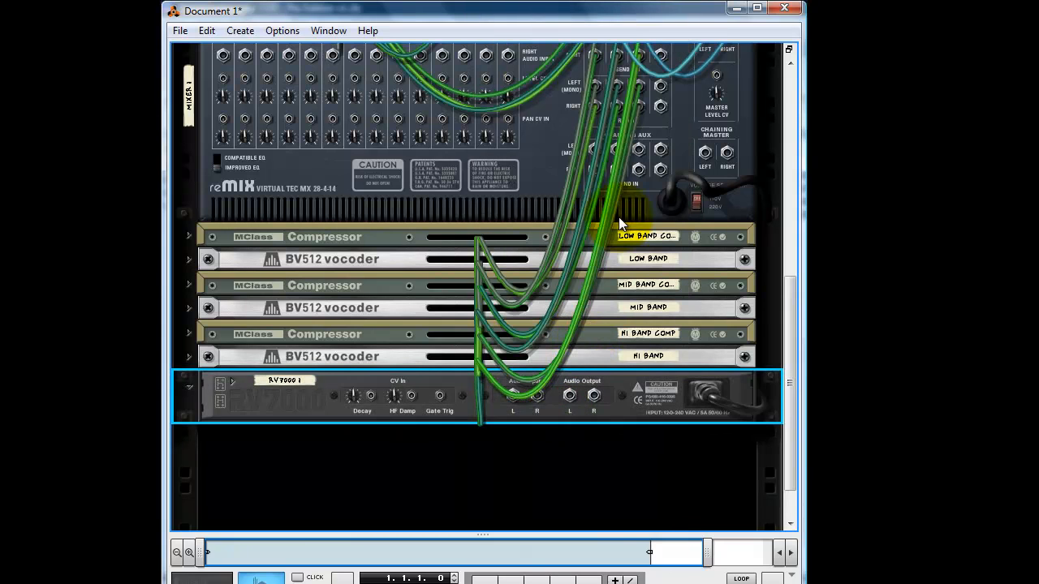
{"action": "left_click_drag", "start_coordinate": [635, 148], "coordinate": [662, 138]}
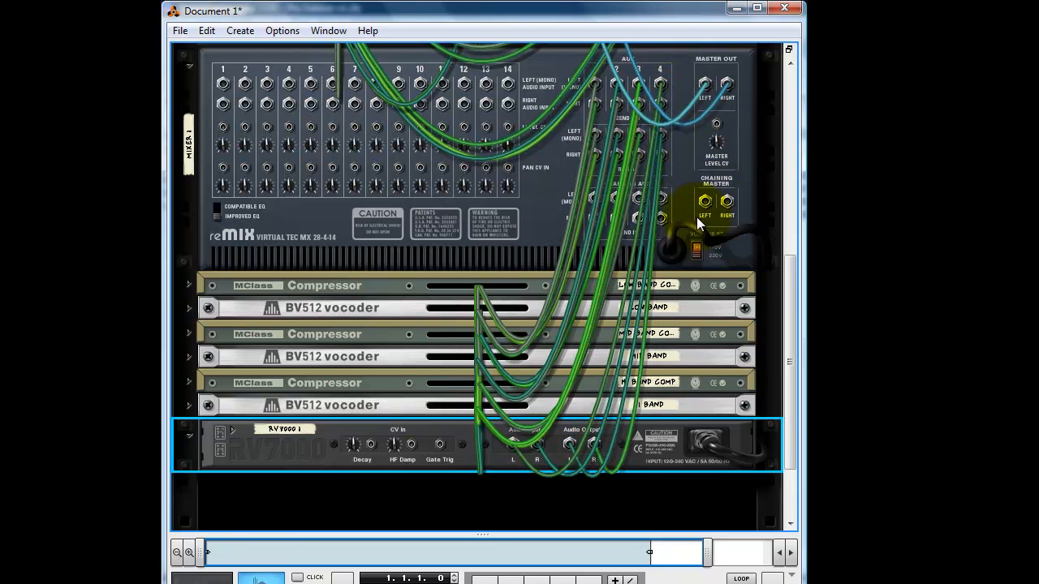
Examine the rack from front and rear, checking the hardware interface, Spider Audio and mastering suite cabling.
{"action": "key", "text": "Tab"}
{"action": "scroll", "coordinate": [648, 288], "scroll_direction": "up", "scroll_amount": 2}
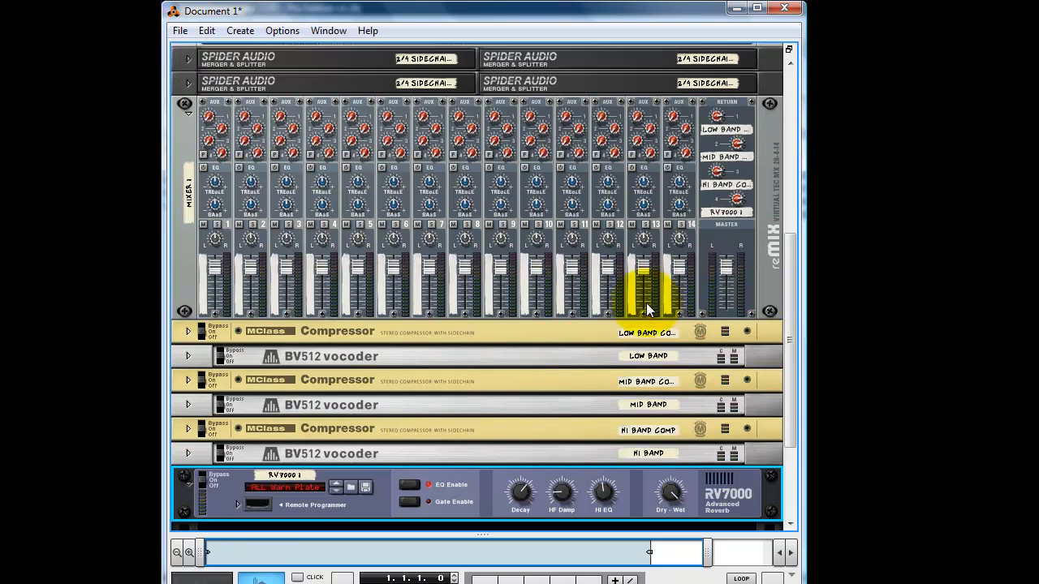
{"action": "scroll", "coordinate": [320, 360], "scroll_direction": "up", "scroll_amount": 10}
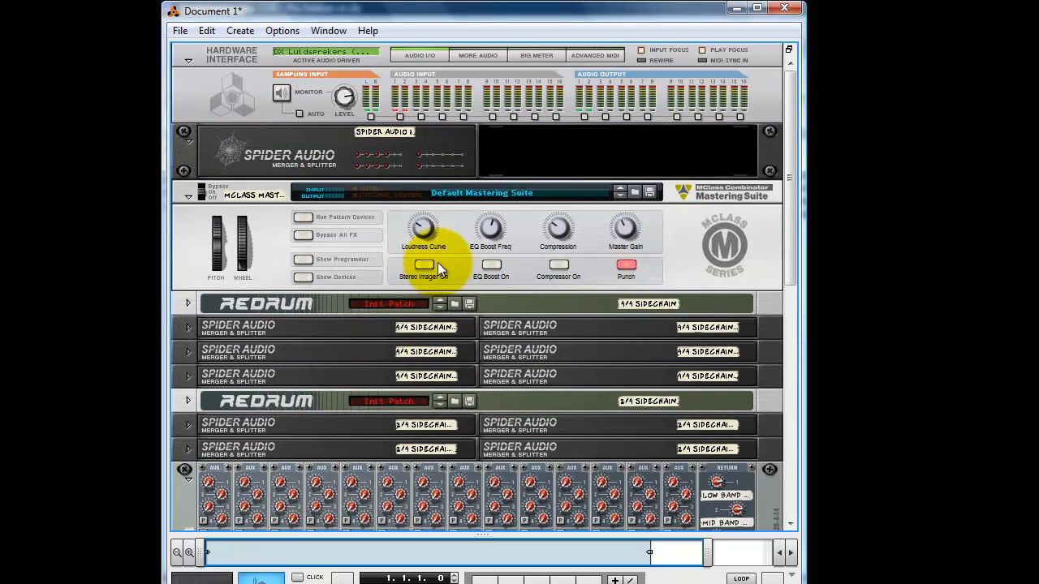
{"action": "key", "text": "Tab"}
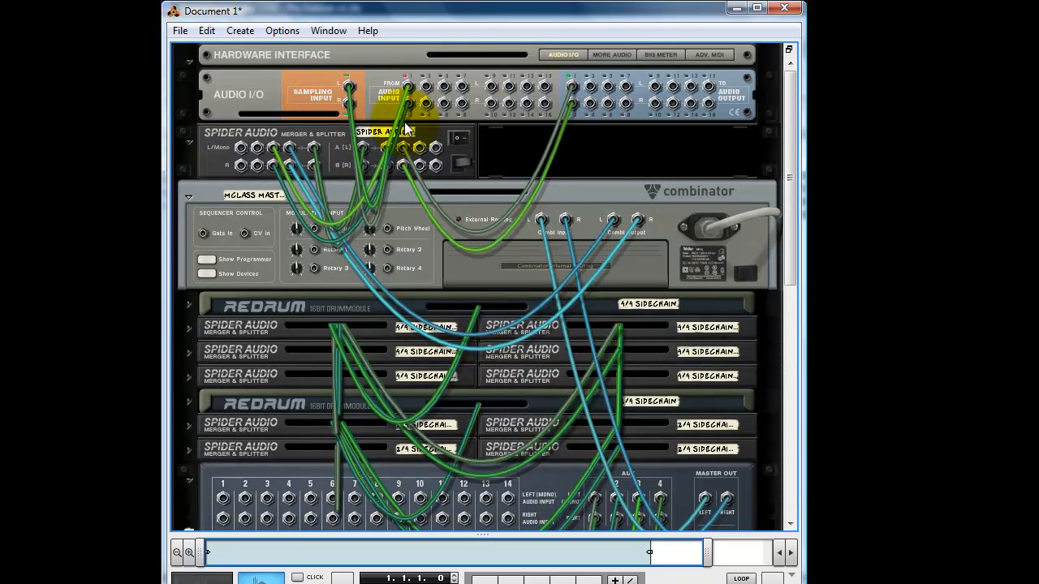
{"action": "key", "text": "Tab"}
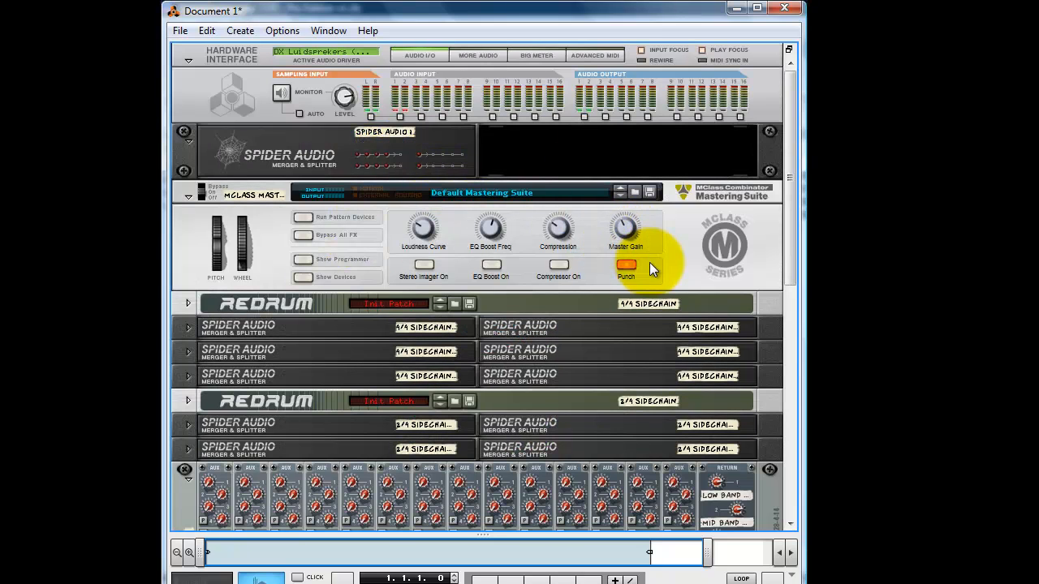
Add a Thor Polysonic Synthesizer below the RV7000 reverb.
{"action": "scroll", "coordinate": [568, 258], "scroll_direction": "down", "scroll_amount": 2}
{"action": "scroll", "coordinate": [446, 259], "scroll_direction": "down", "scroll_amount": 20}
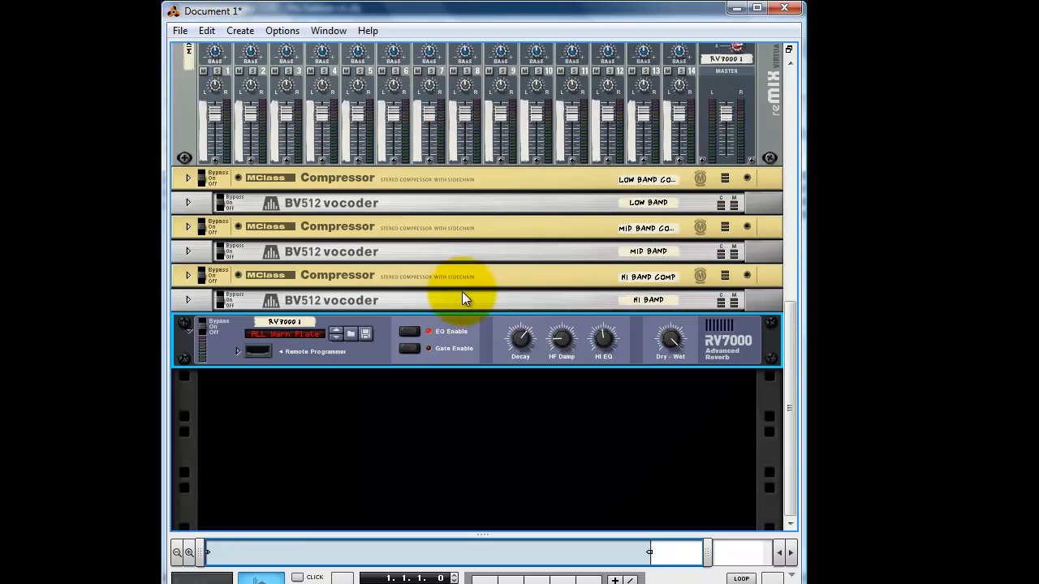
{"action": "right_click", "coordinate": [466, 442]}
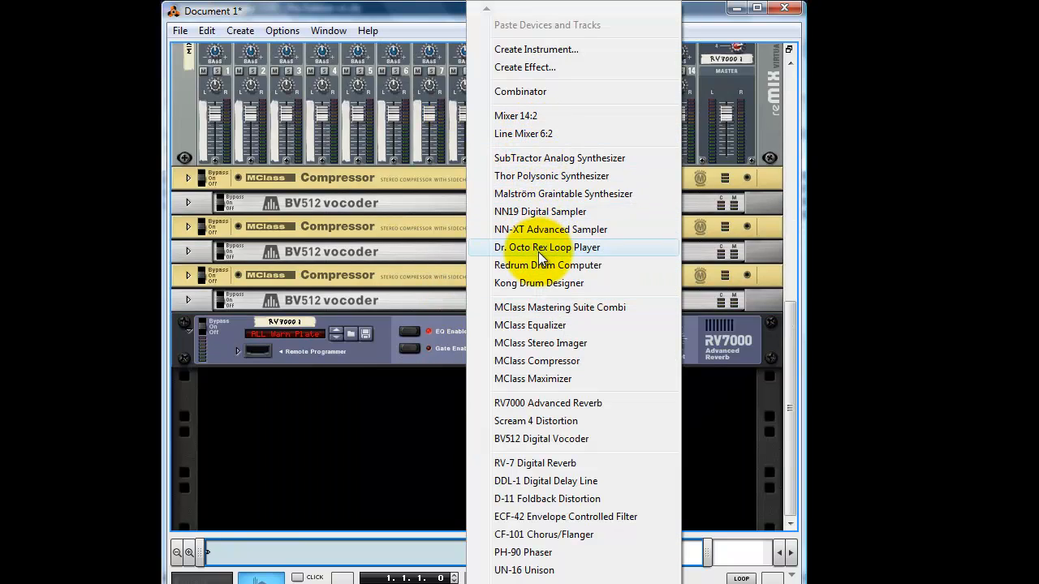
{"action": "left_click", "coordinate": [543, 176]}
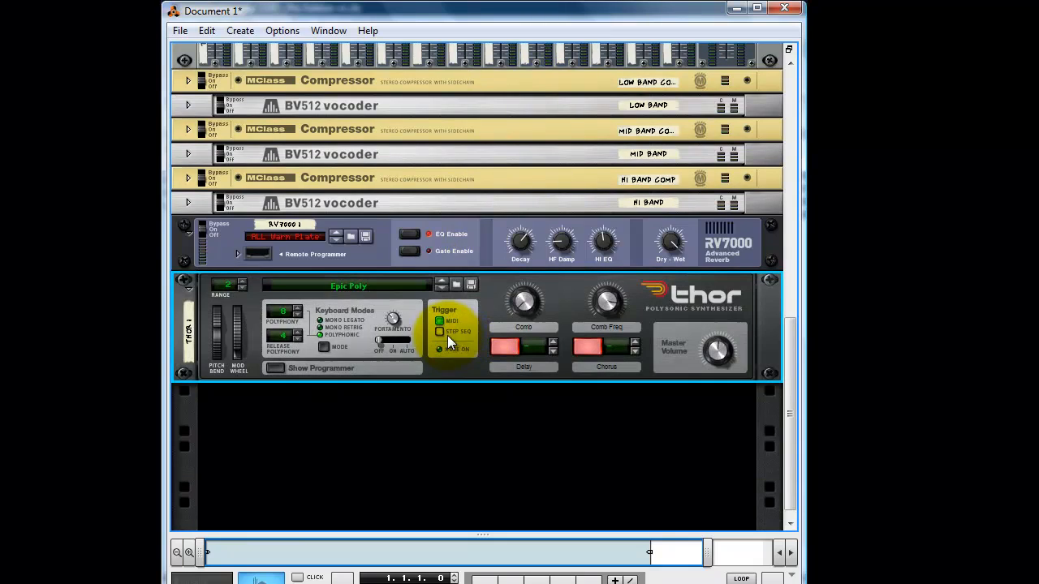
Raise the Amp Env sustain and release to maximum in Thor's programmer, and hide the programmer.
{"action": "left_click", "coordinate": [276, 369]}
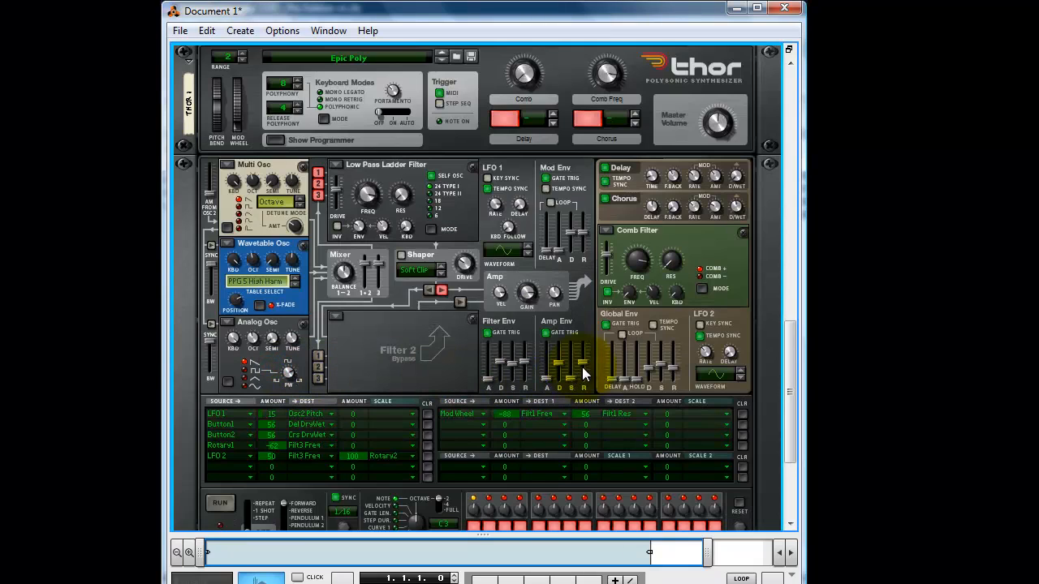
{"action": "left_click_drag", "start_coordinate": [583, 365], "coordinate": [582, 328]}
{"action": "left_click_drag", "start_coordinate": [569, 379], "coordinate": [571, 288]}
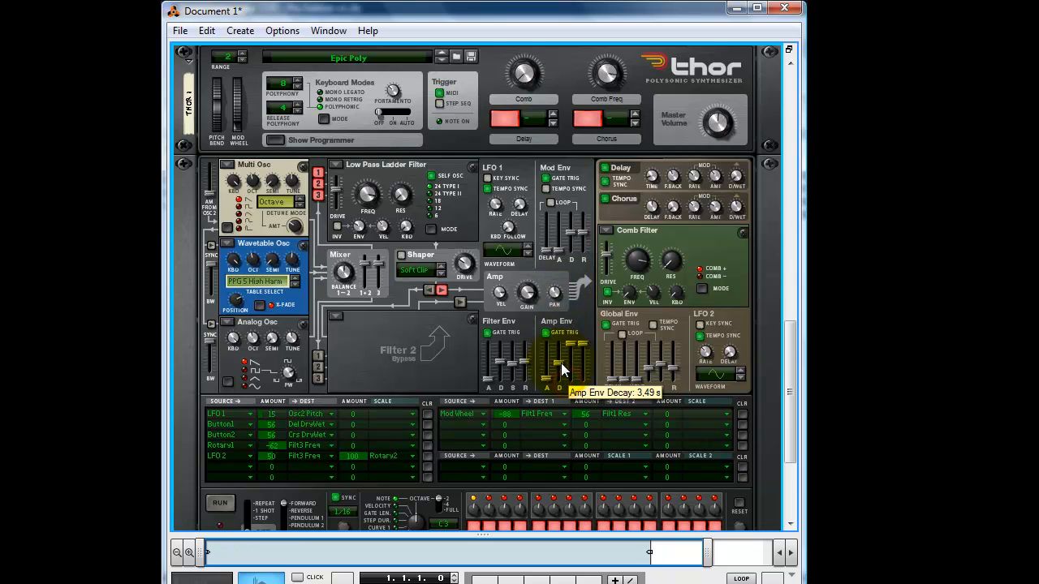
{"action": "left_click", "coordinate": [276, 140]}
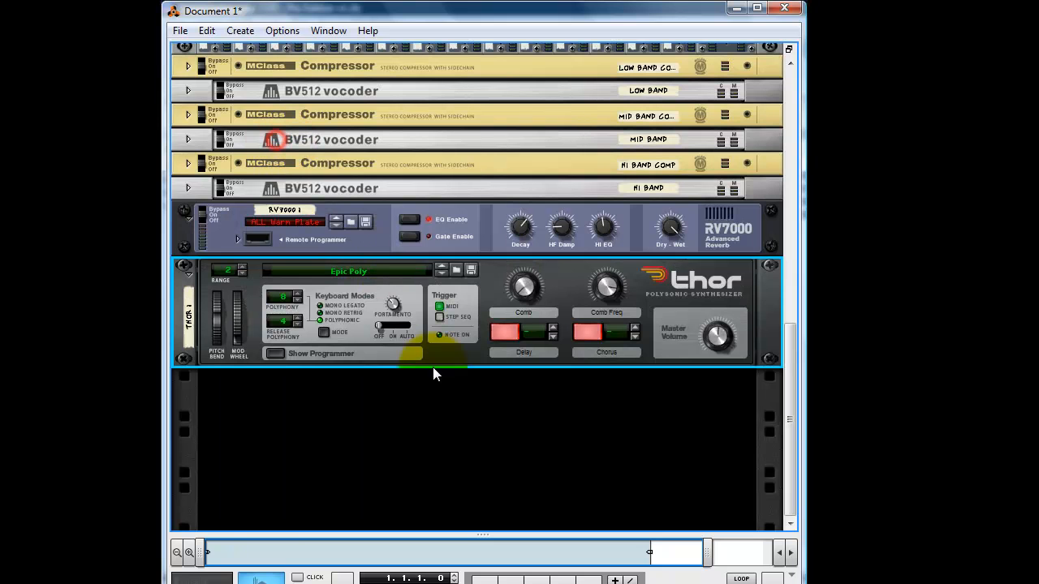
Add an MClass Compressor below Thor and feed its sidechain input from Split Output 1 of the 4/4 Sidechain 004 Spider Audio.
{"action": "right_click", "coordinate": [434, 368]}
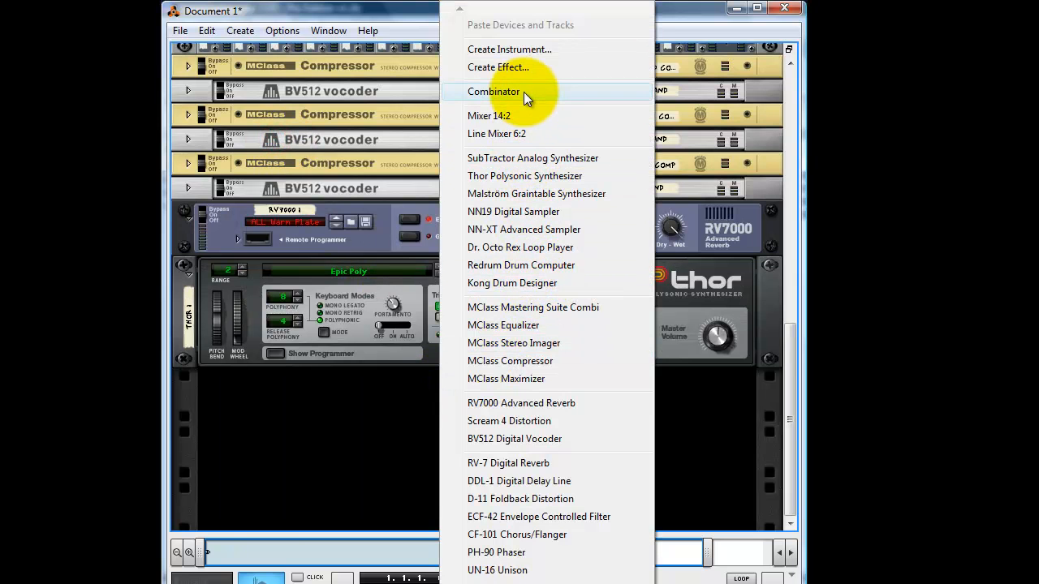
{"action": "left_click", "coordinate": [526, 360]}
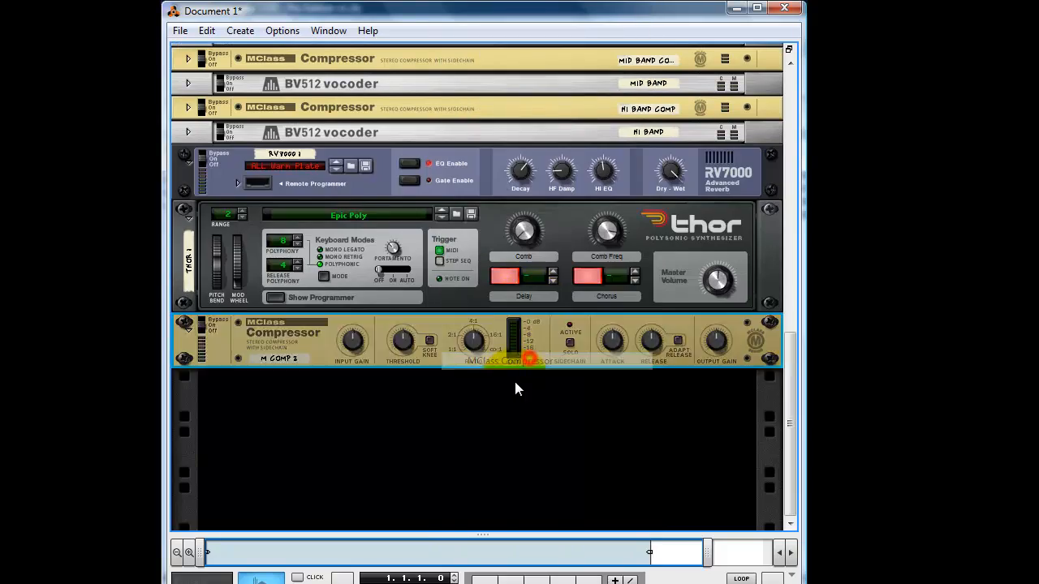
{"action": "key", "text": "Tab"}
{"action": "left_click", "coordinate": [459, 297]}
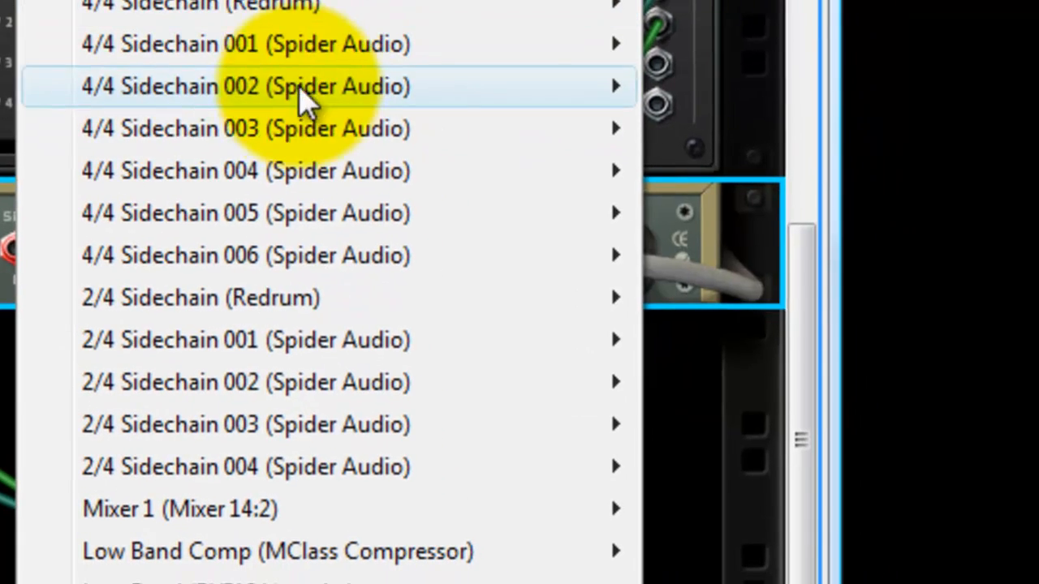
{"action": "left_click", "coordinate": [301, 172]}
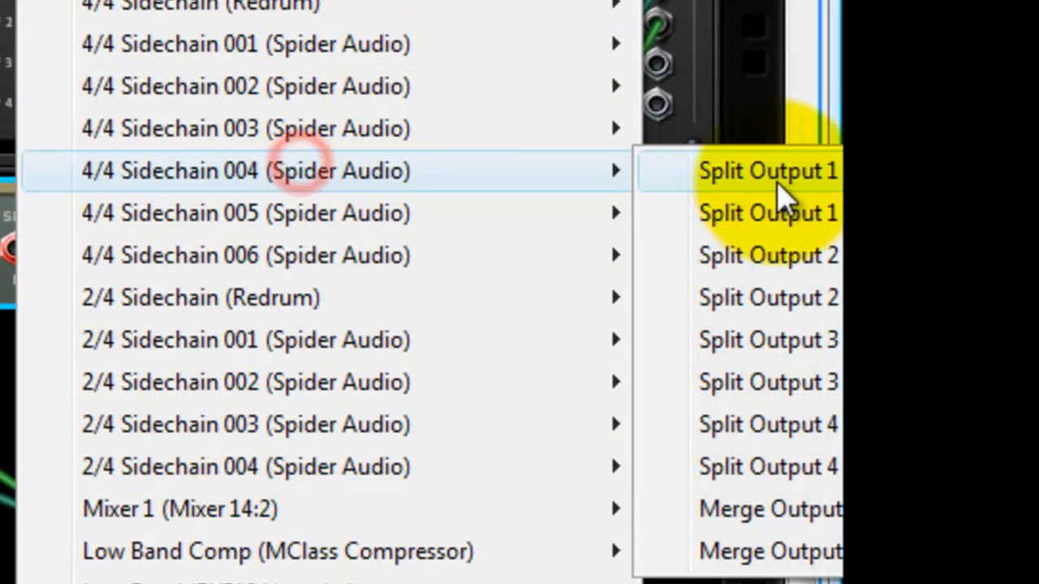
{"action": "left_click", "coordinate": [776, 184]}
Turn on looping for the first bar of Block 1 and start playback of the Thor clip.
{"action": "key", "text": "Tab"}
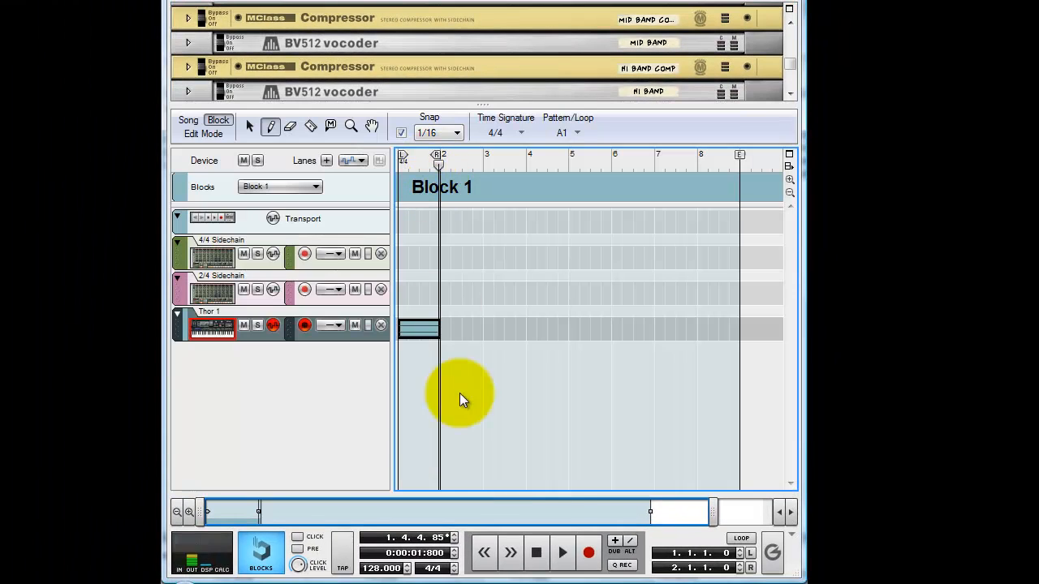
{"action": "left_click", "coordinate": [741, 538]}
{"action": "left_click", "coordinate": [562, 553]}
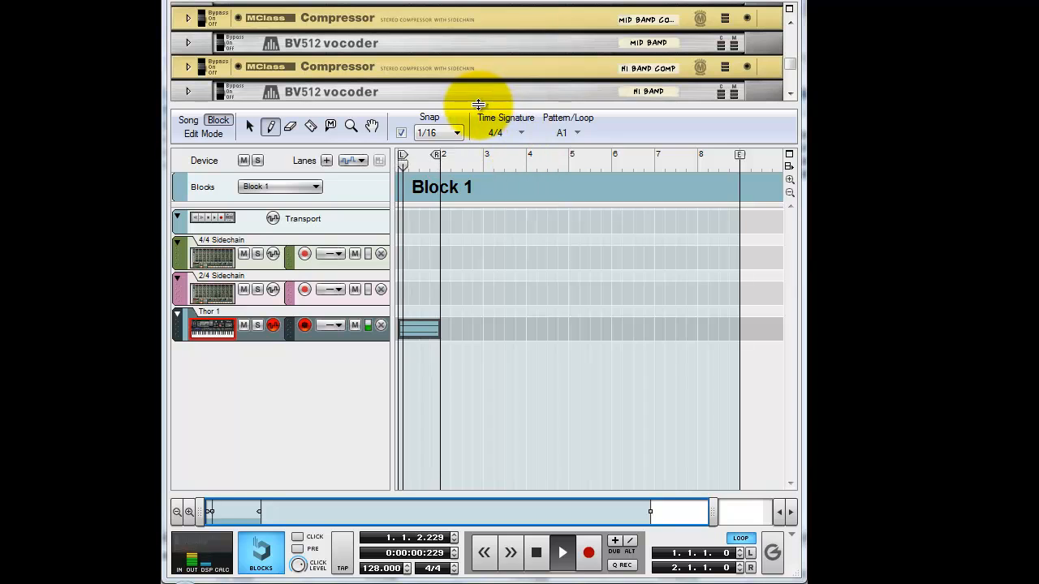
Enlarge the rack area over the sequencer and examine the rear cabling of the drum splitters and the mixer's master output.
{"action": "left_click_drag", "start_coordinate": [479, 104], "coordinate": [480, 388]}
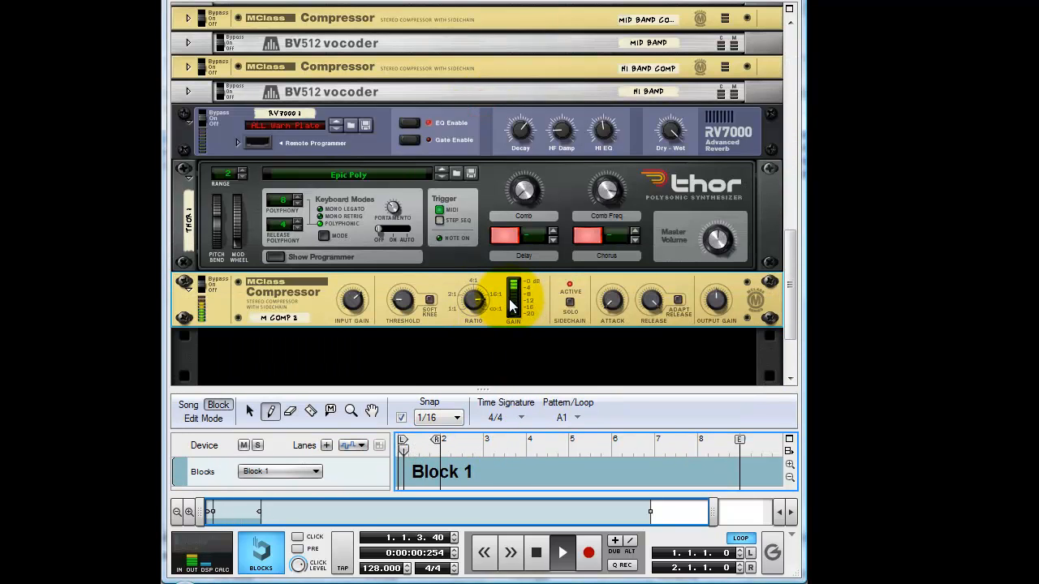
{"action": "key", "text": "Tab"}
{"action": "scroll", "coordinate": [558, 100], "scroll_direction": "up", "scroll_amount": 8}
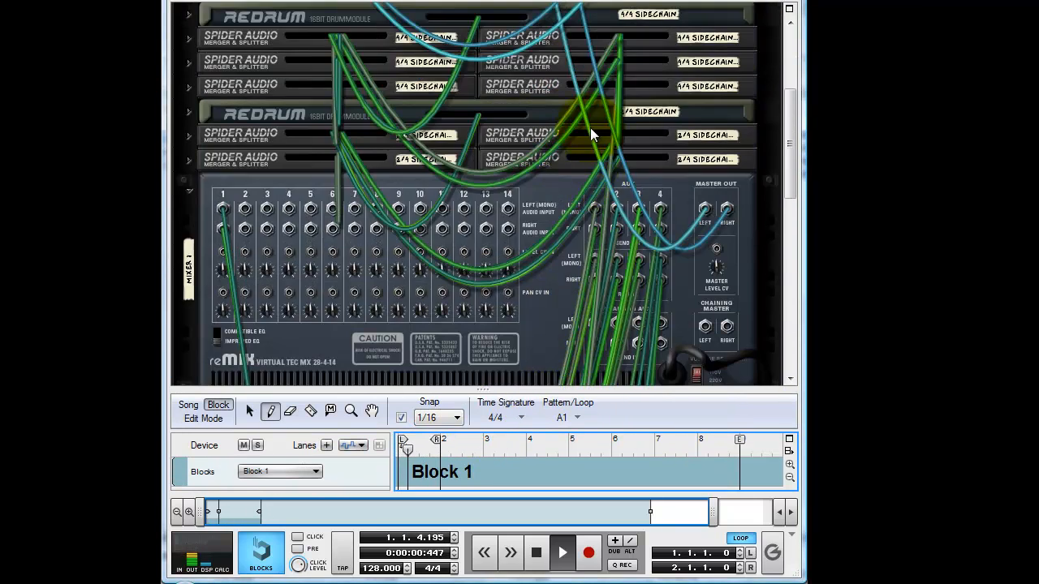
{"action": "scroll", "coordinate": [609, 134], "scroll_direction": "up", "scroll_amount": 6}
{"action": "scroll", "coordinate": [706, 140], "scroll_direction": "down", "scroll_amount": 8}
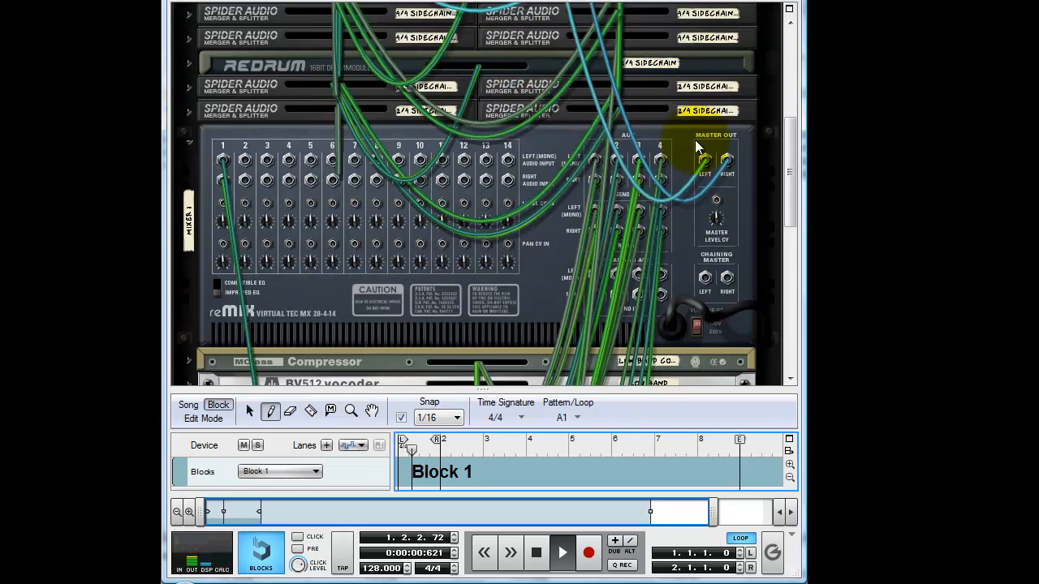
{"action": "scroll", "coordinate": [695, 140], "scroll_direction": "down", "scroll_amount": 2}
{"action": "key", "text": "Tab"}
Collapse the MClass Mastering Suite Combinator at the start of the rack and stop the looped playback.
{"action": "scroll", "coordinate": [582, 177], "scroll_direction": "up", "scroll_amount": 5}
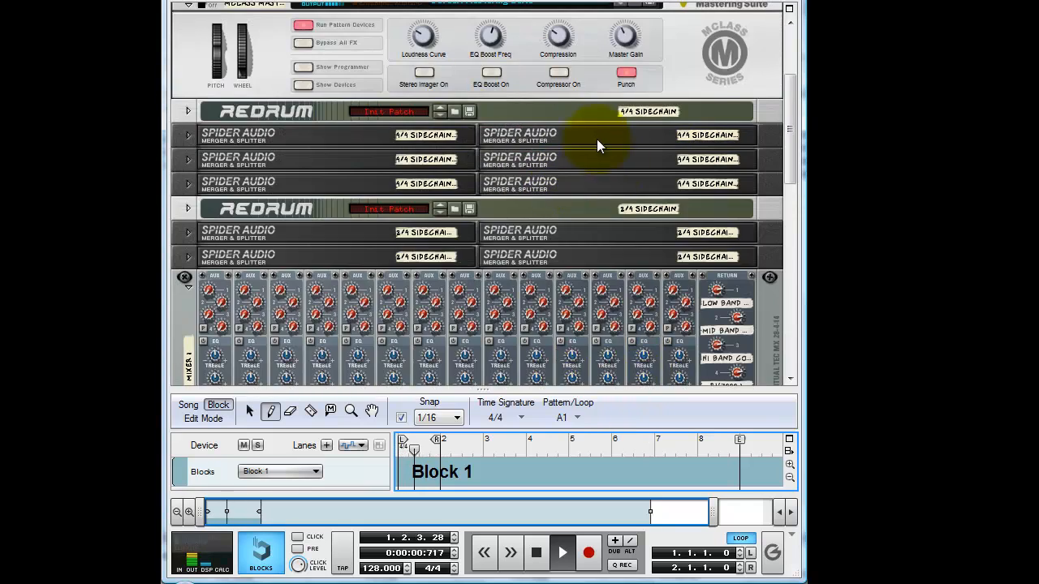
{"action": "scroll", "coordinate": [597, 140], "scroll_direction": "up", "scroll_amount": 3}
{"action": "left_click", "coordinate": [188, 150]}
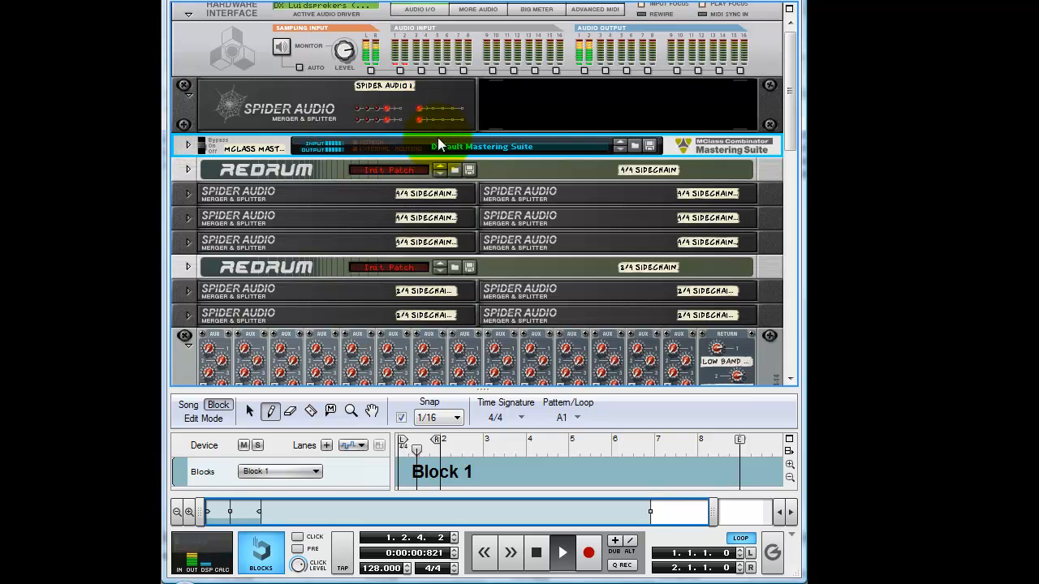
{"action": "scroll", "coordinate": [568, 154], "scroll_direction": "down", "scroll_amount": 10}
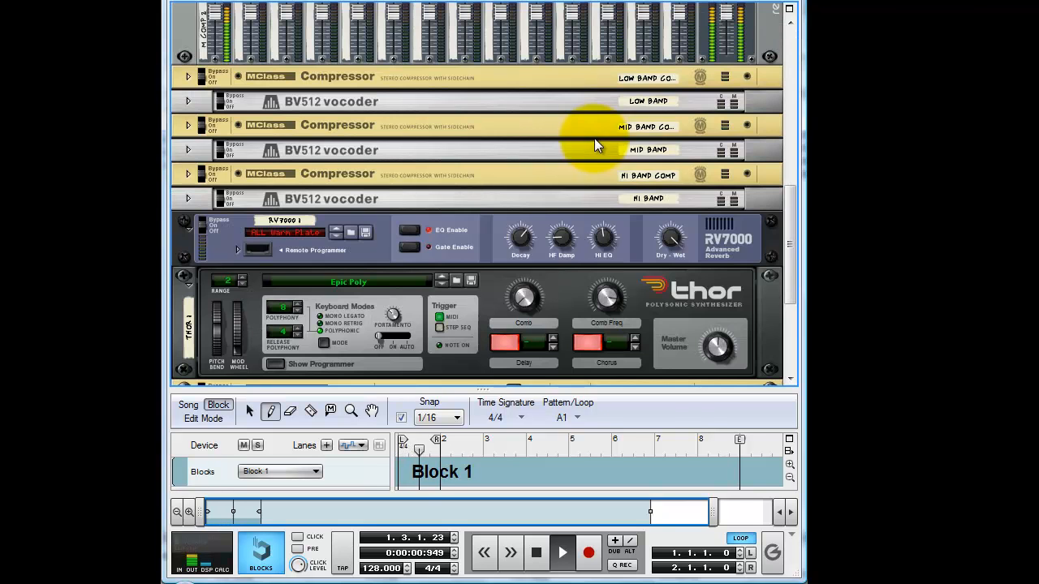
{"action": "left_click", "coordinate": [536, 552]}
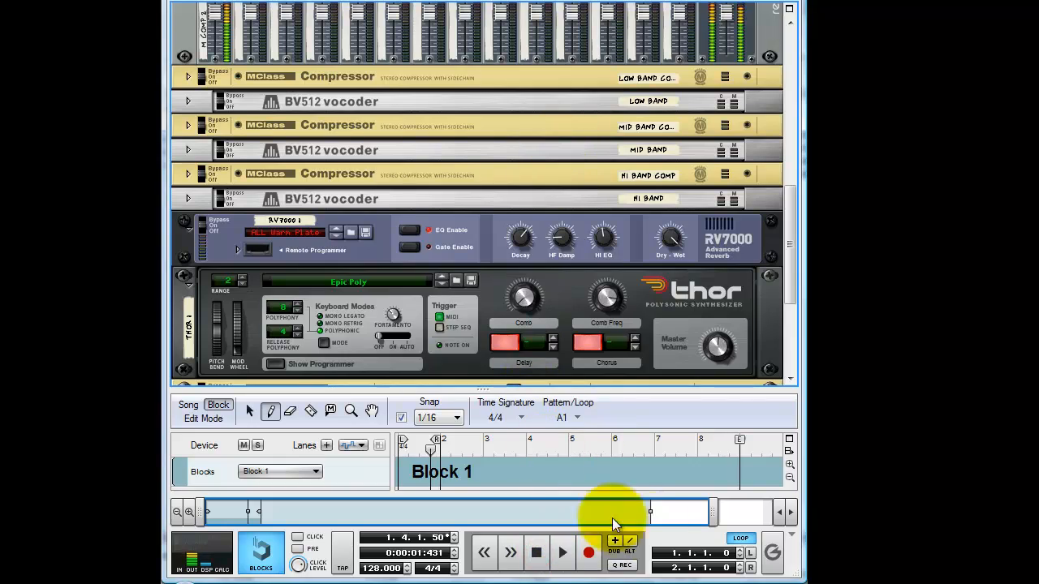